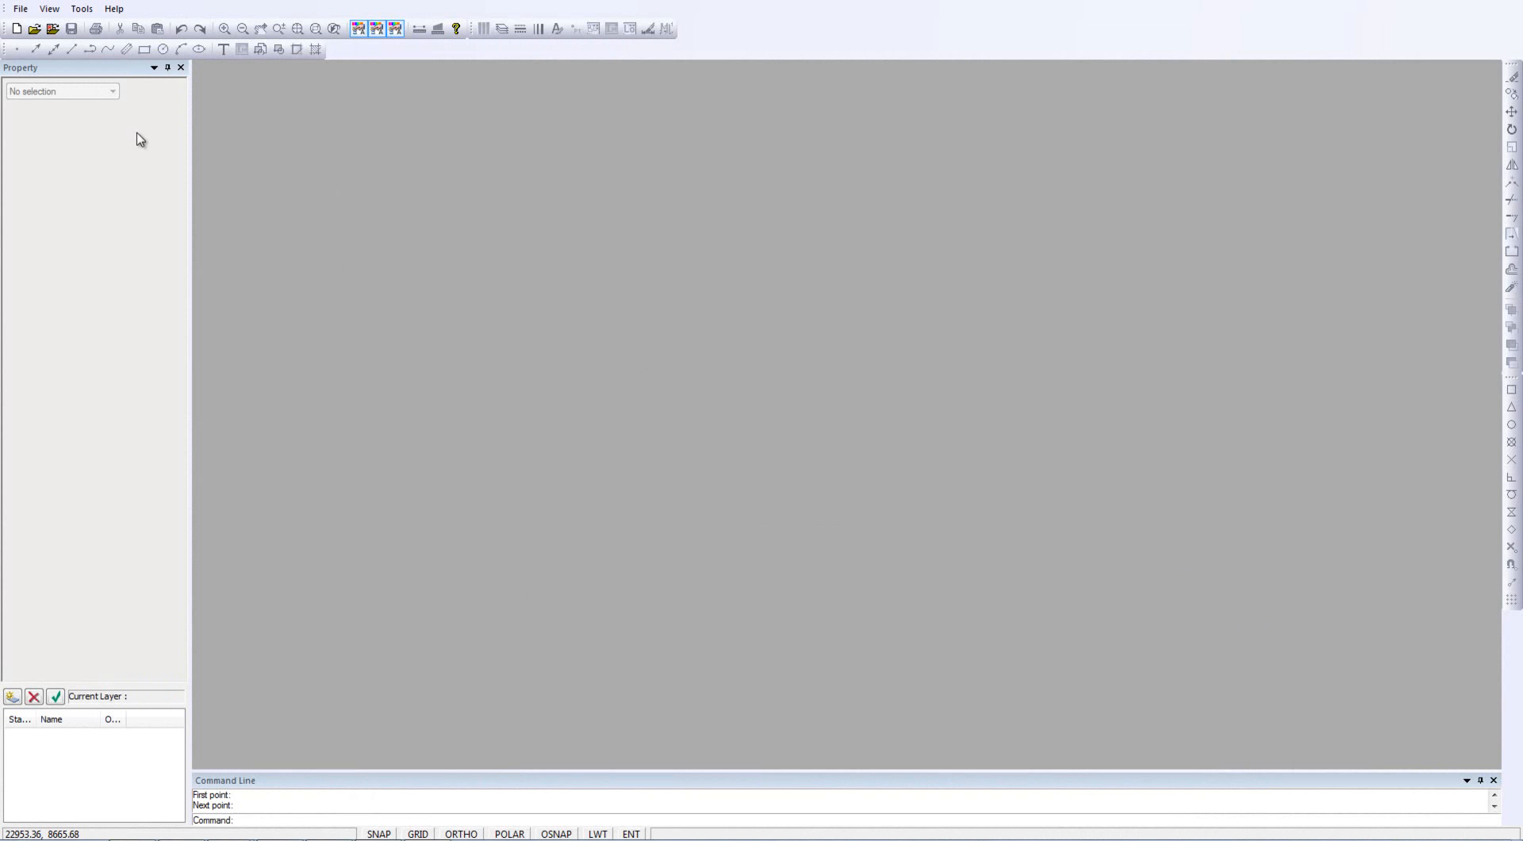
Create a new drawing from the Funky.lcd template
click(16, 29)
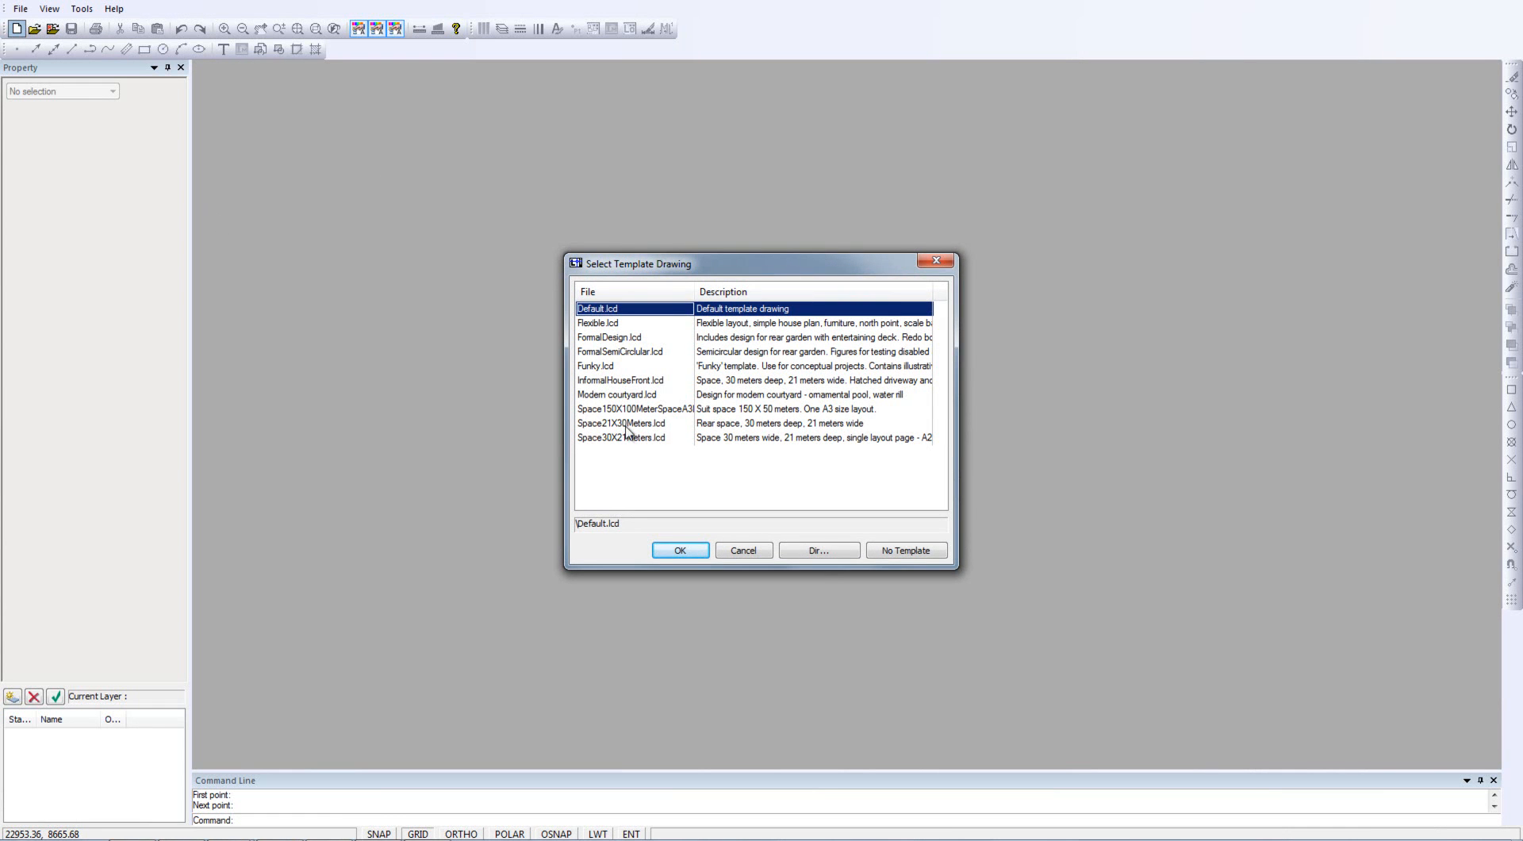
click(610, 367)
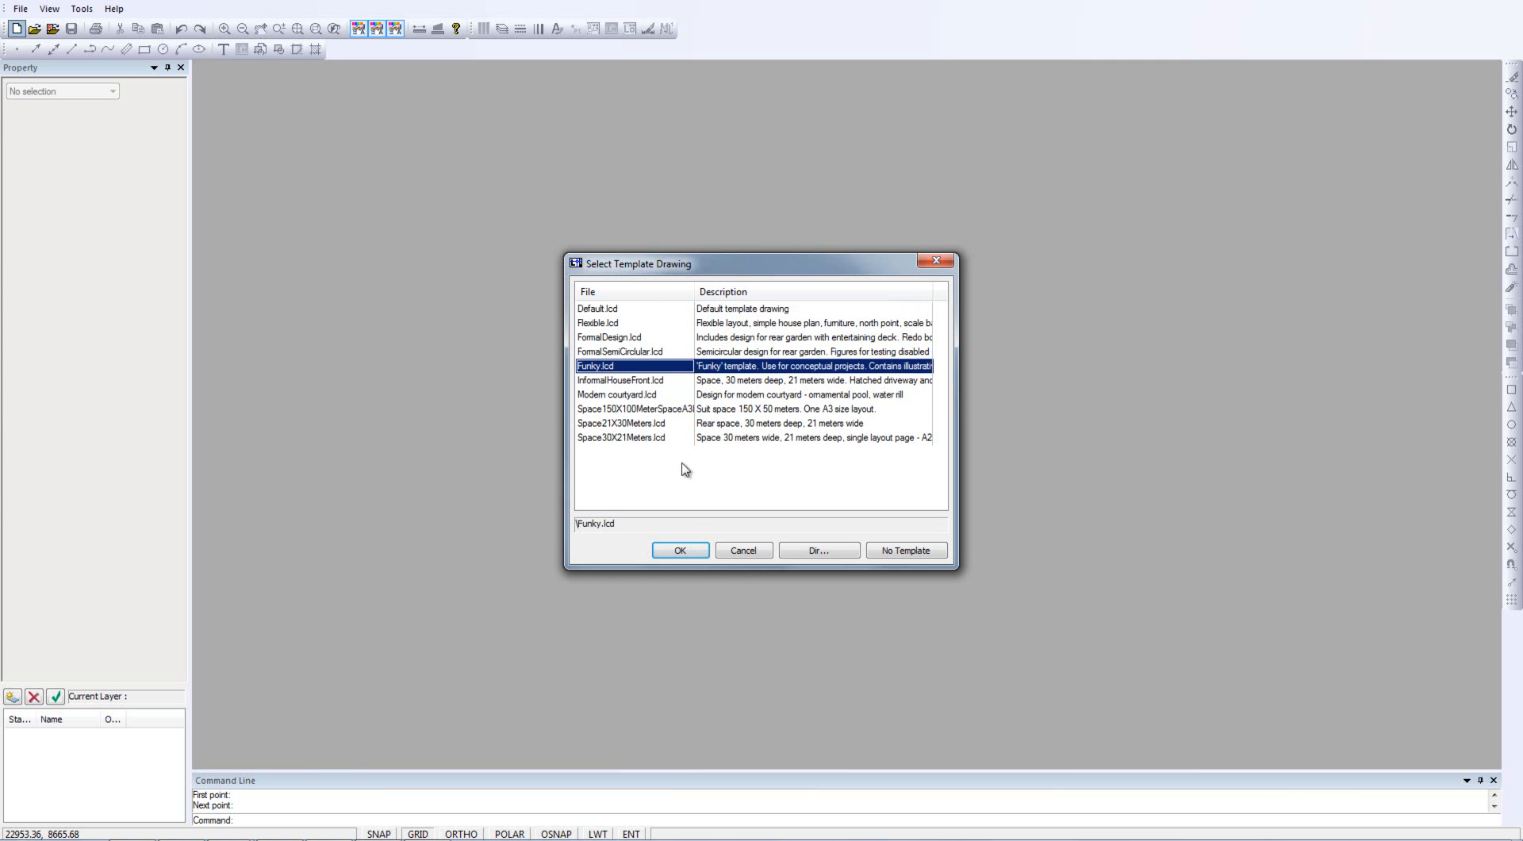
click(680, 550)
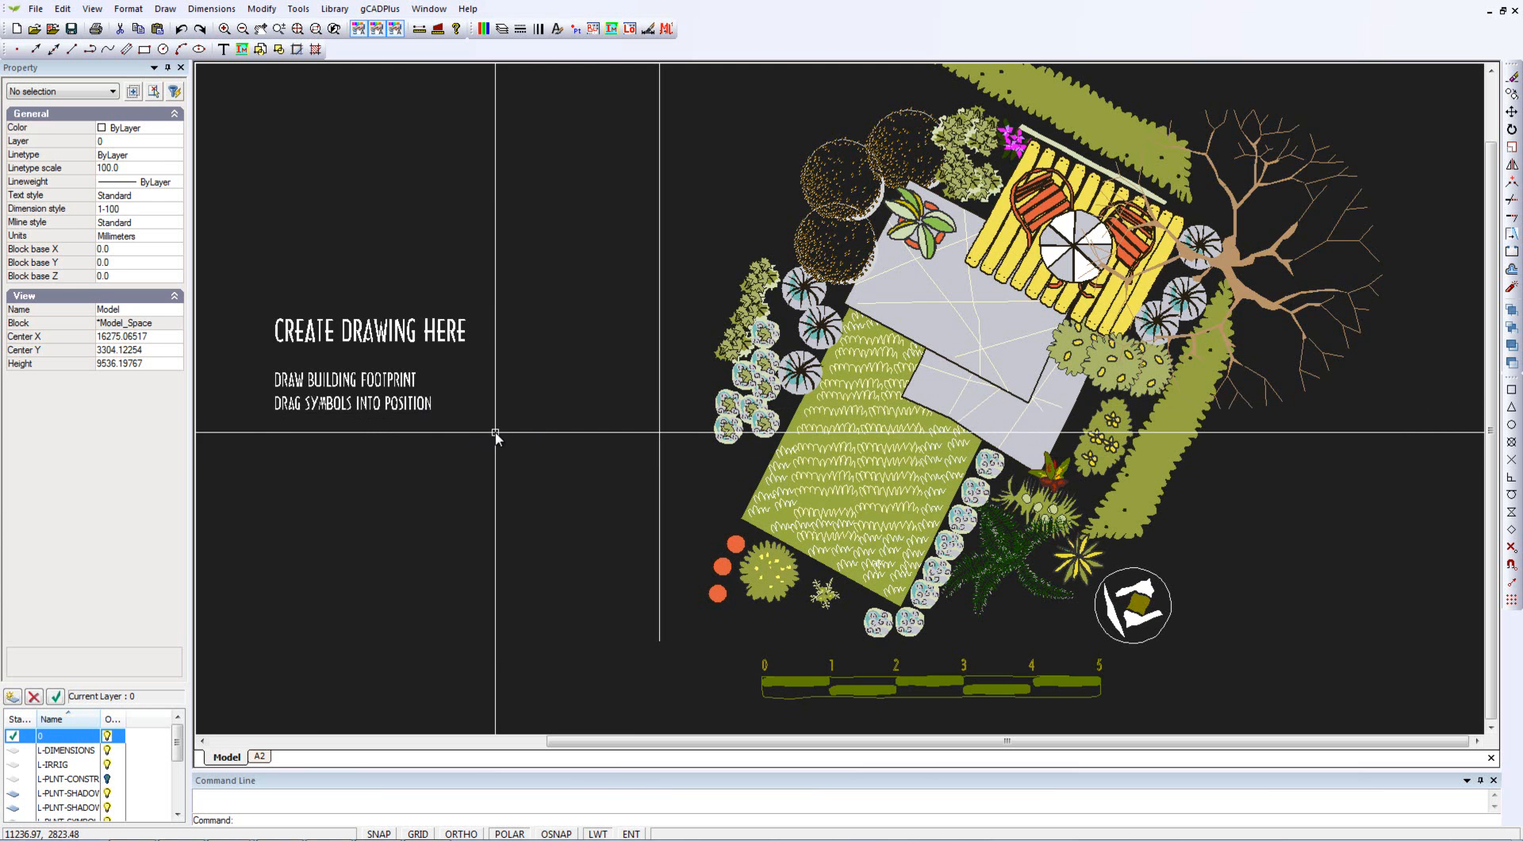
Try window selection on the three placeholder text lines, clear it, and try picking the lines individually
drag(520, 457, 259, 244)
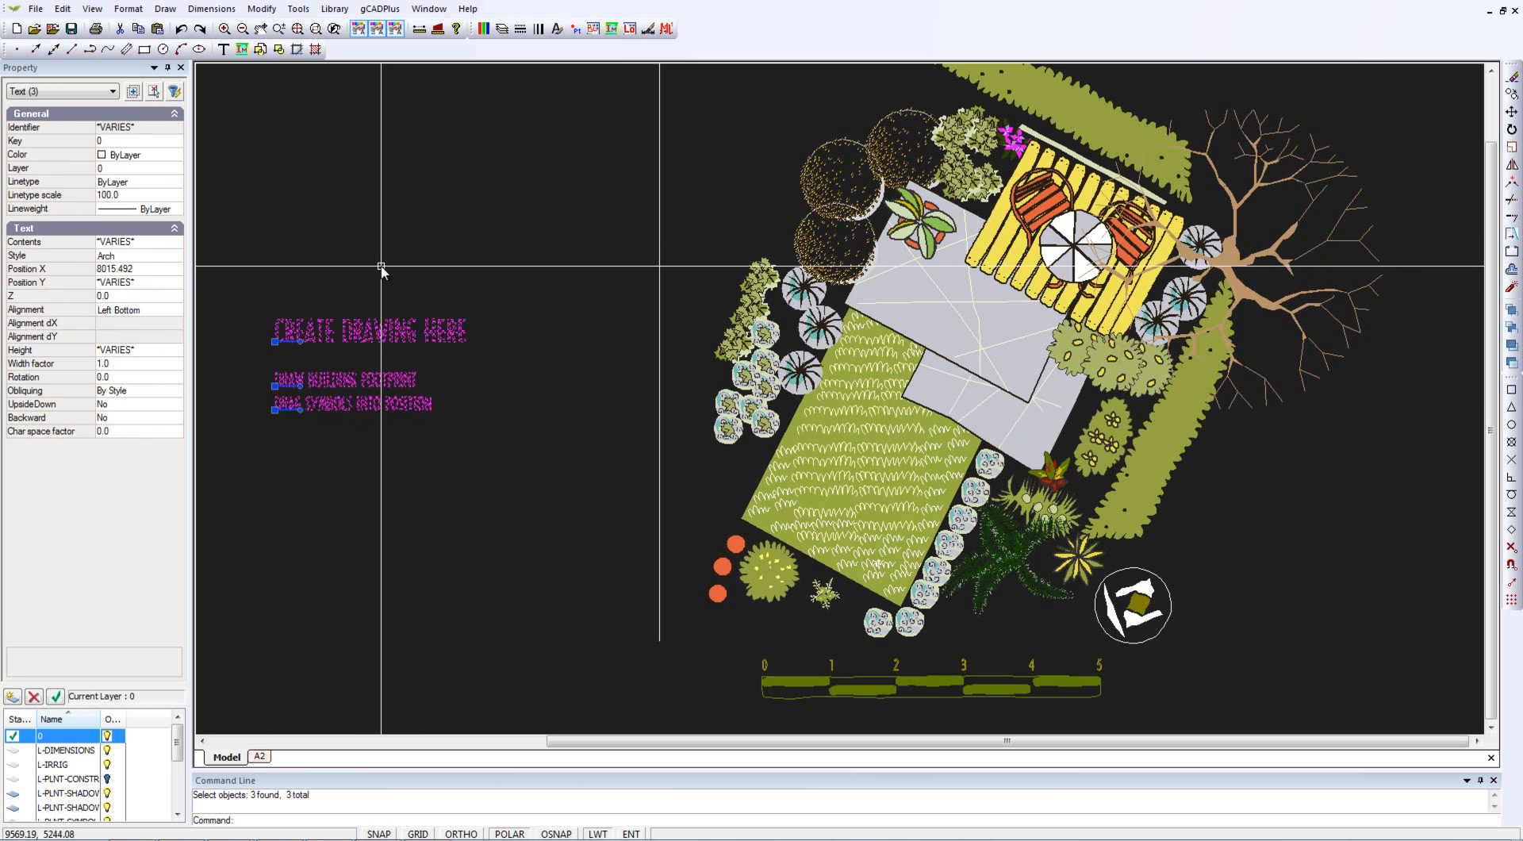
key(Escape)
click(395, 333)
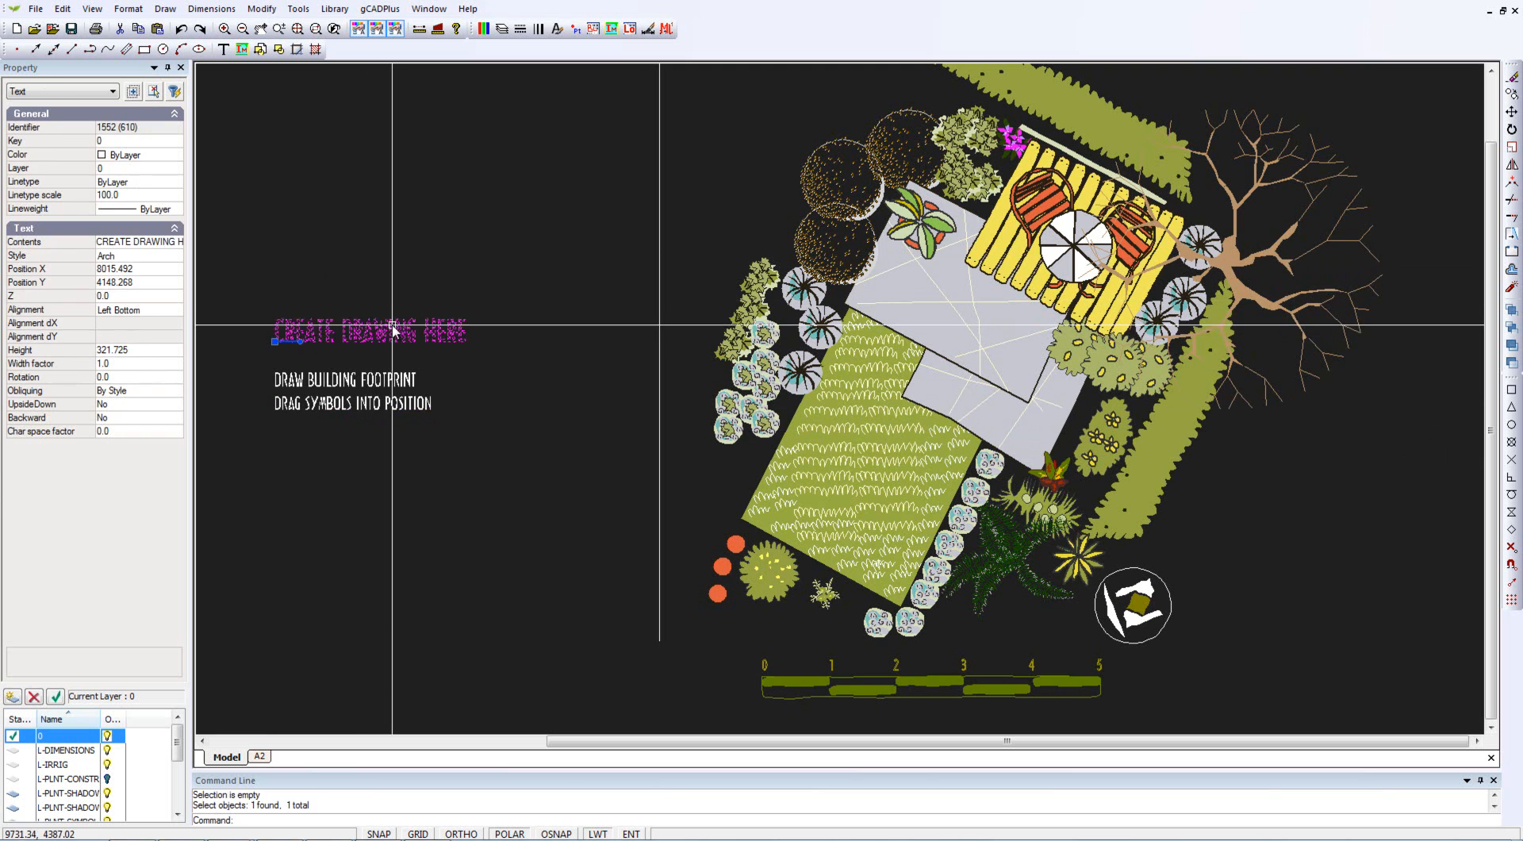
click(389, 384)
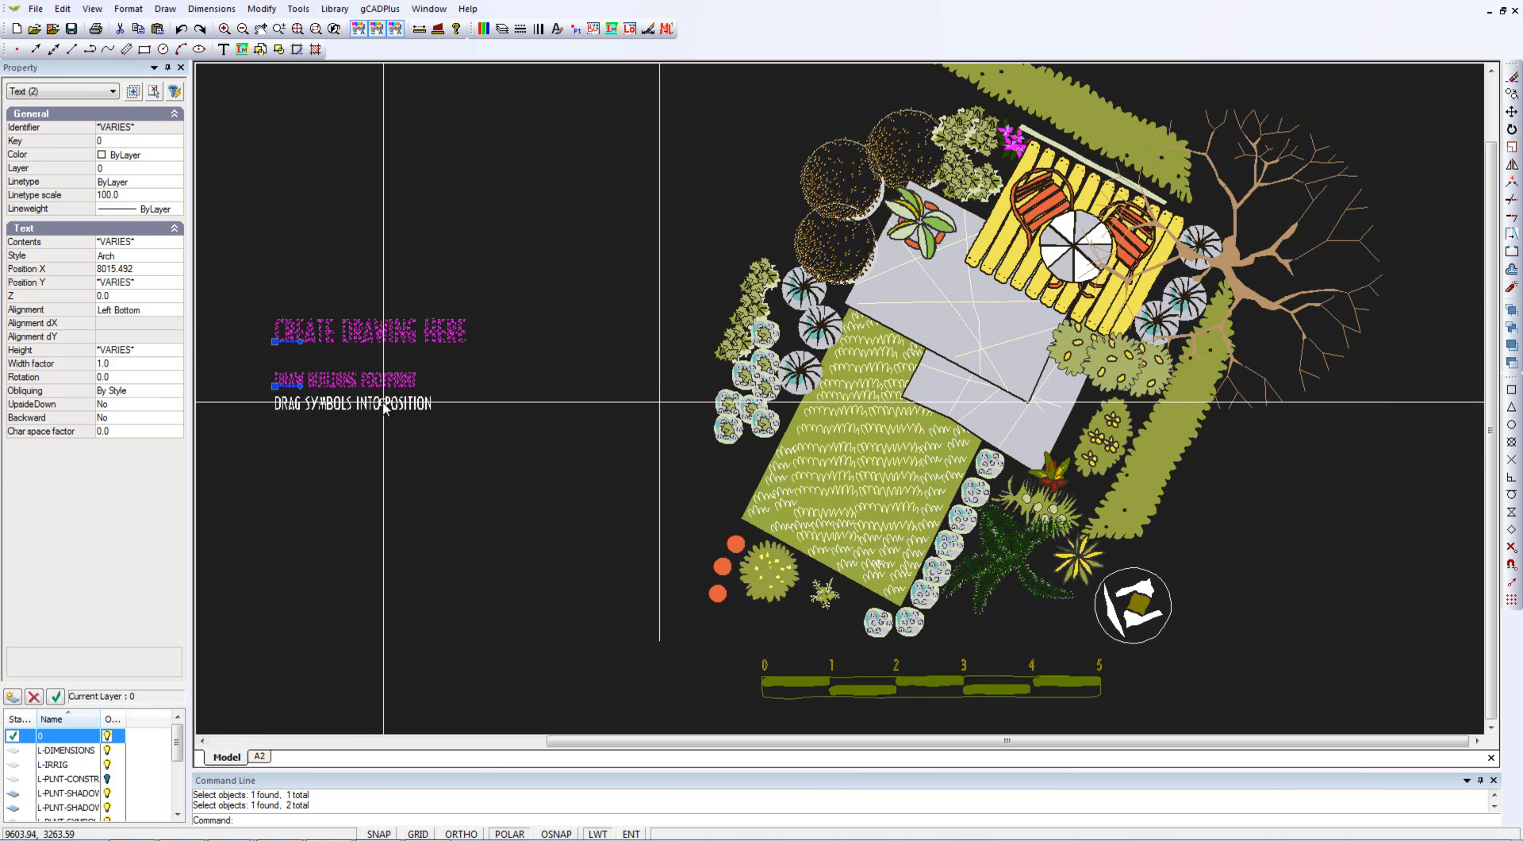
key(Escape)
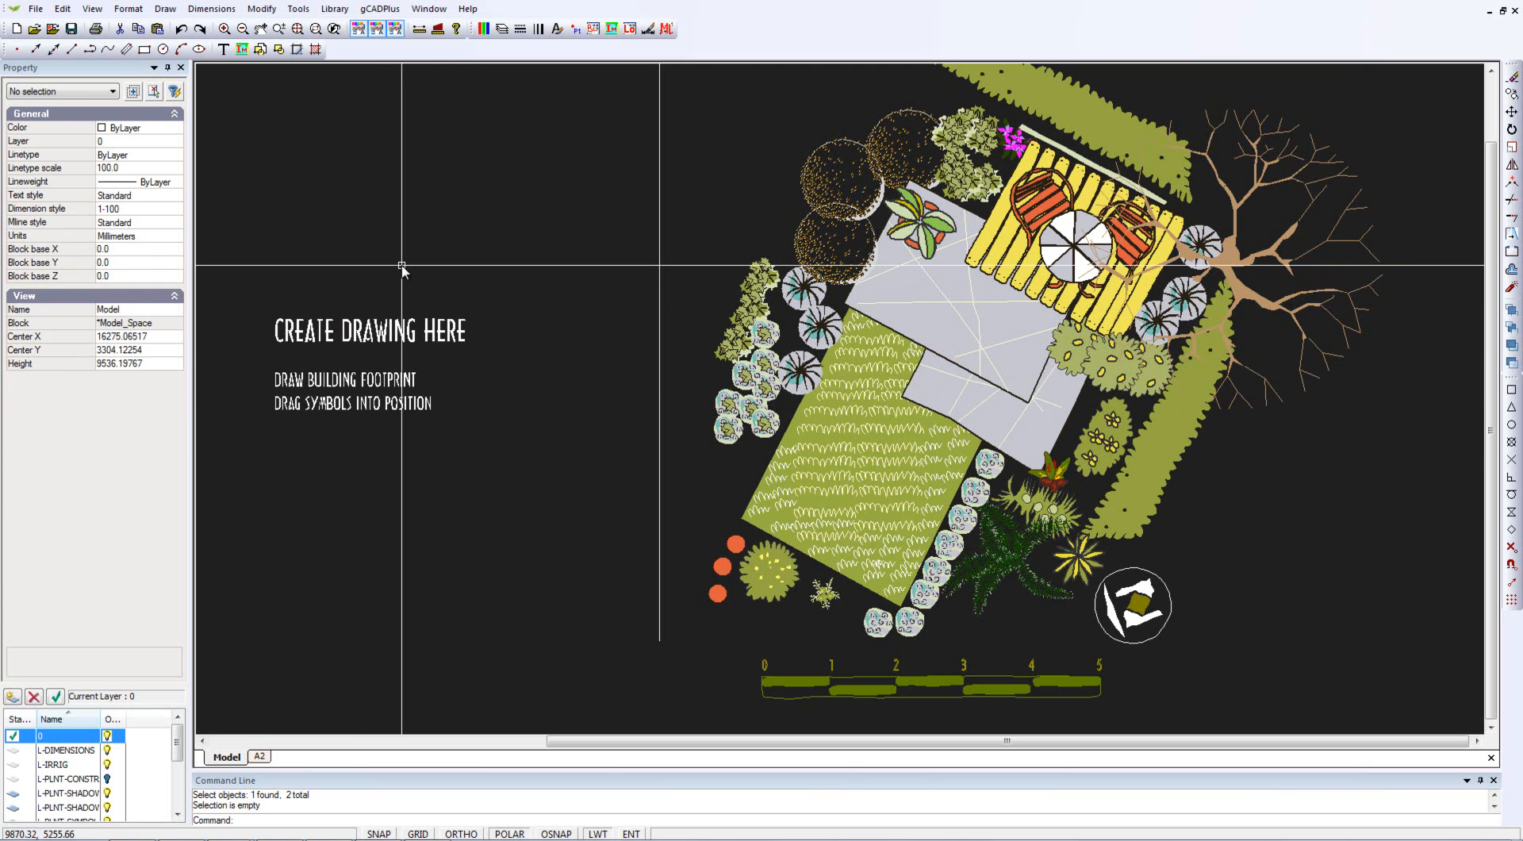
click(359, 335)
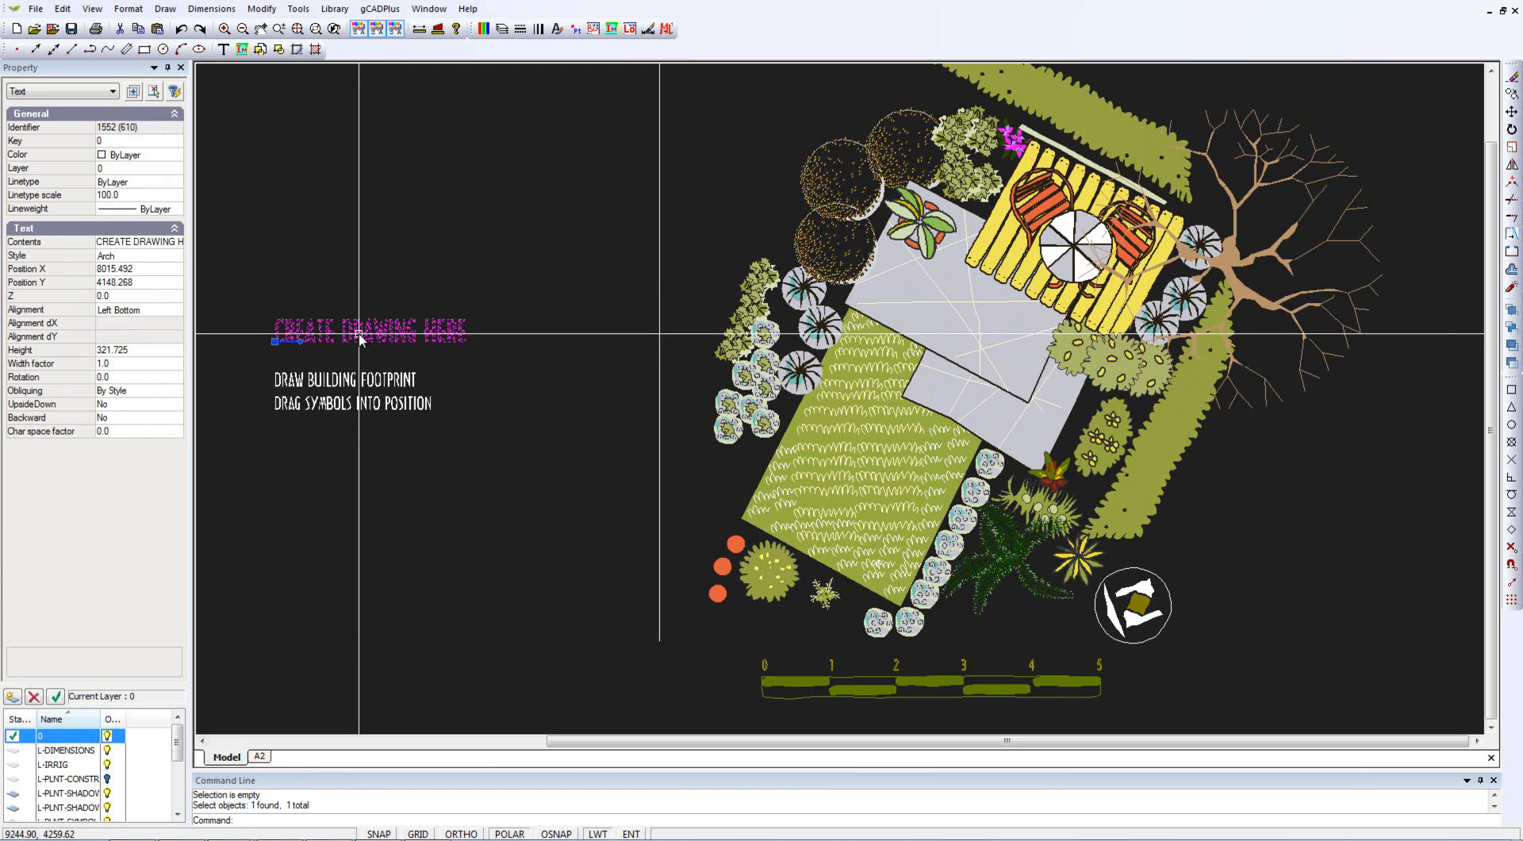
Try the option of using SHIFT for selection on the text lines, return to additive picking, and clear the selection
click(133, 92)
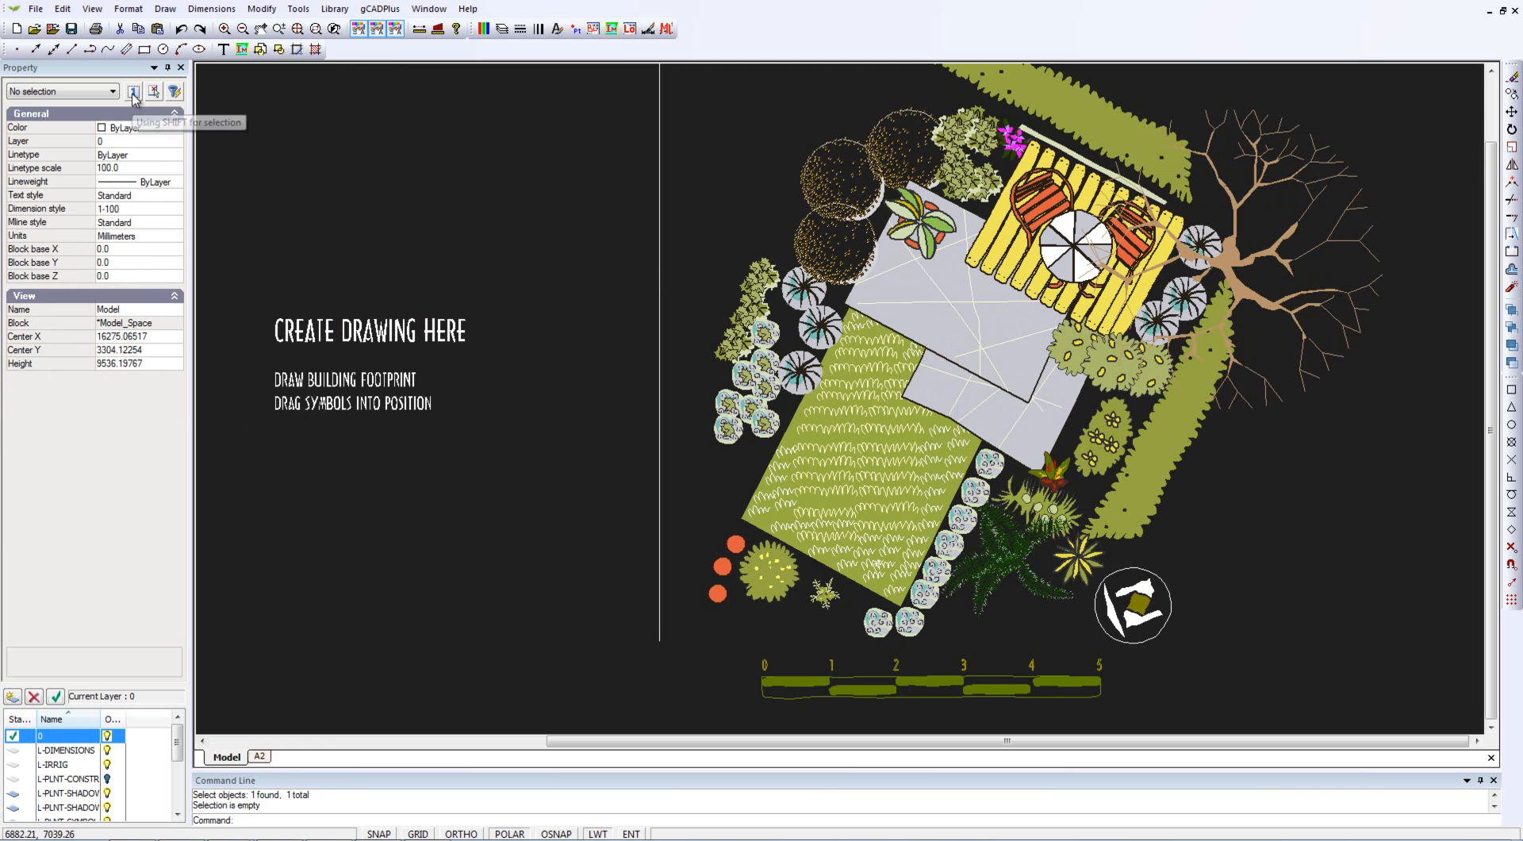
click(384, 337)
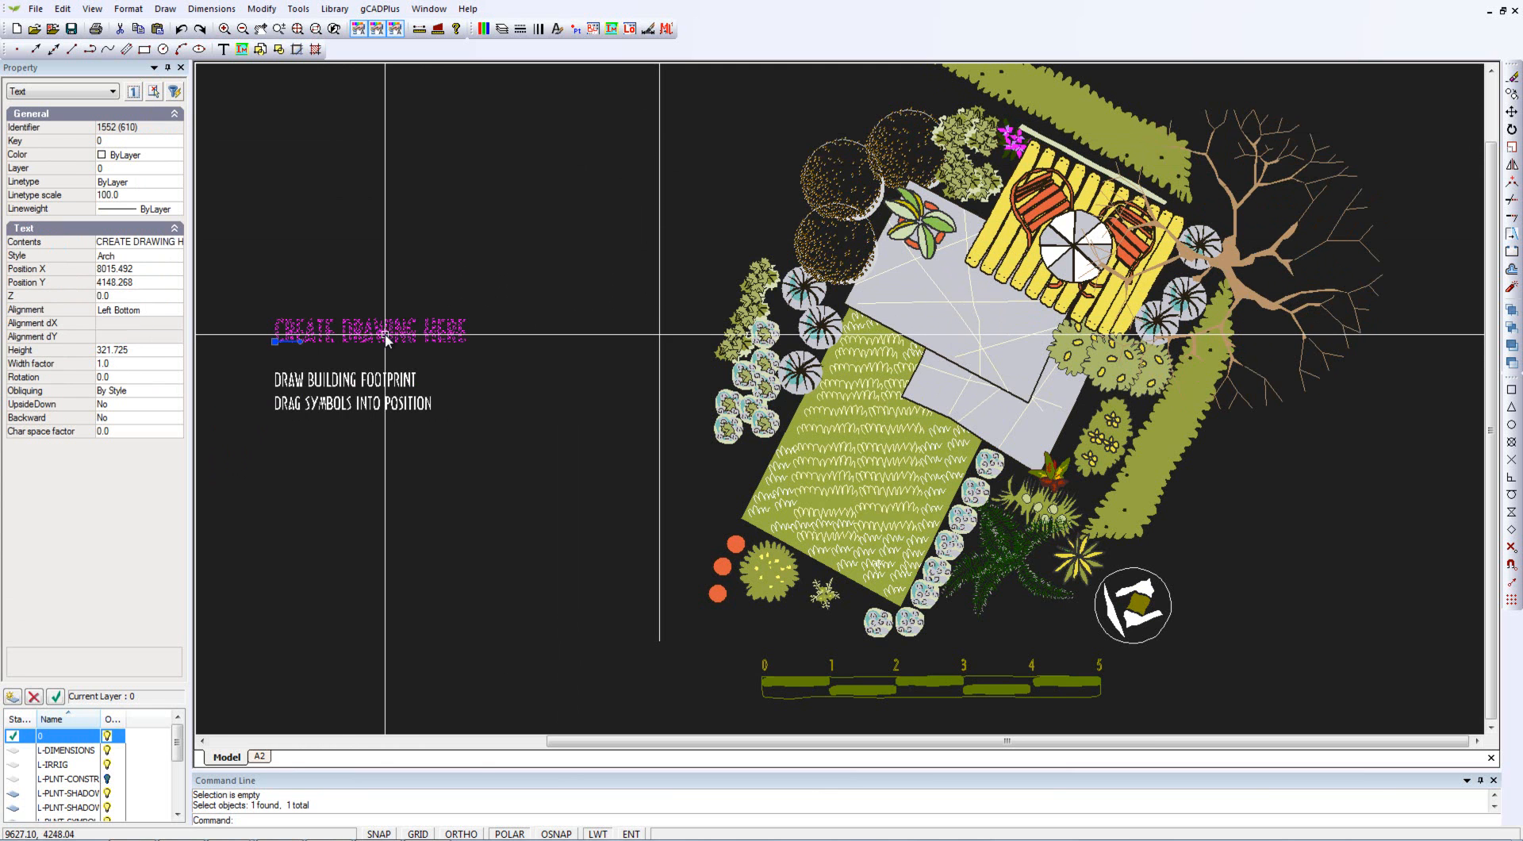
click(391, 383)
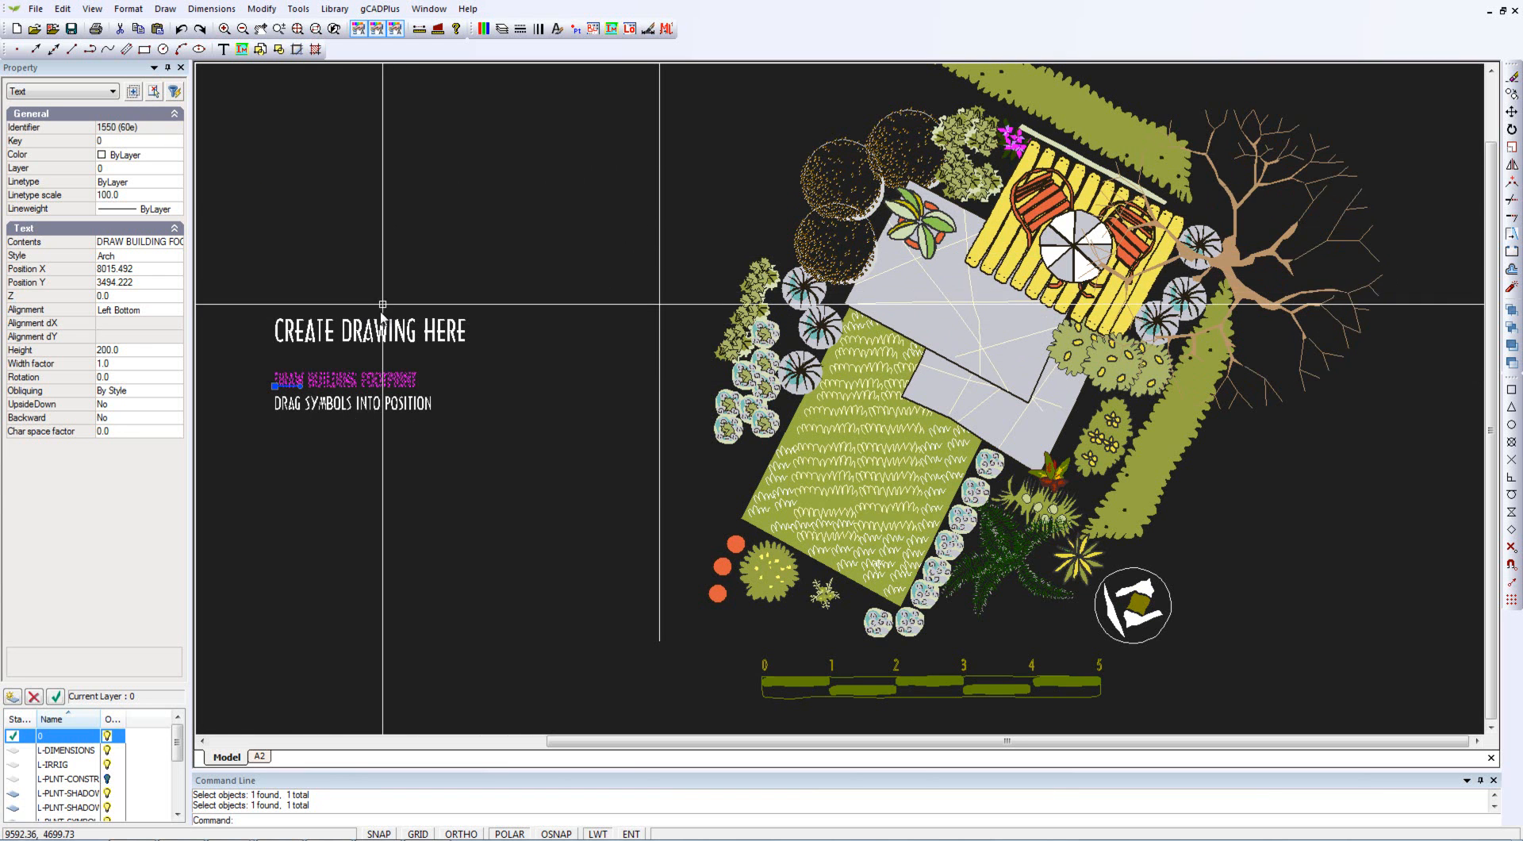
click(377, 339)
click(406, 402)
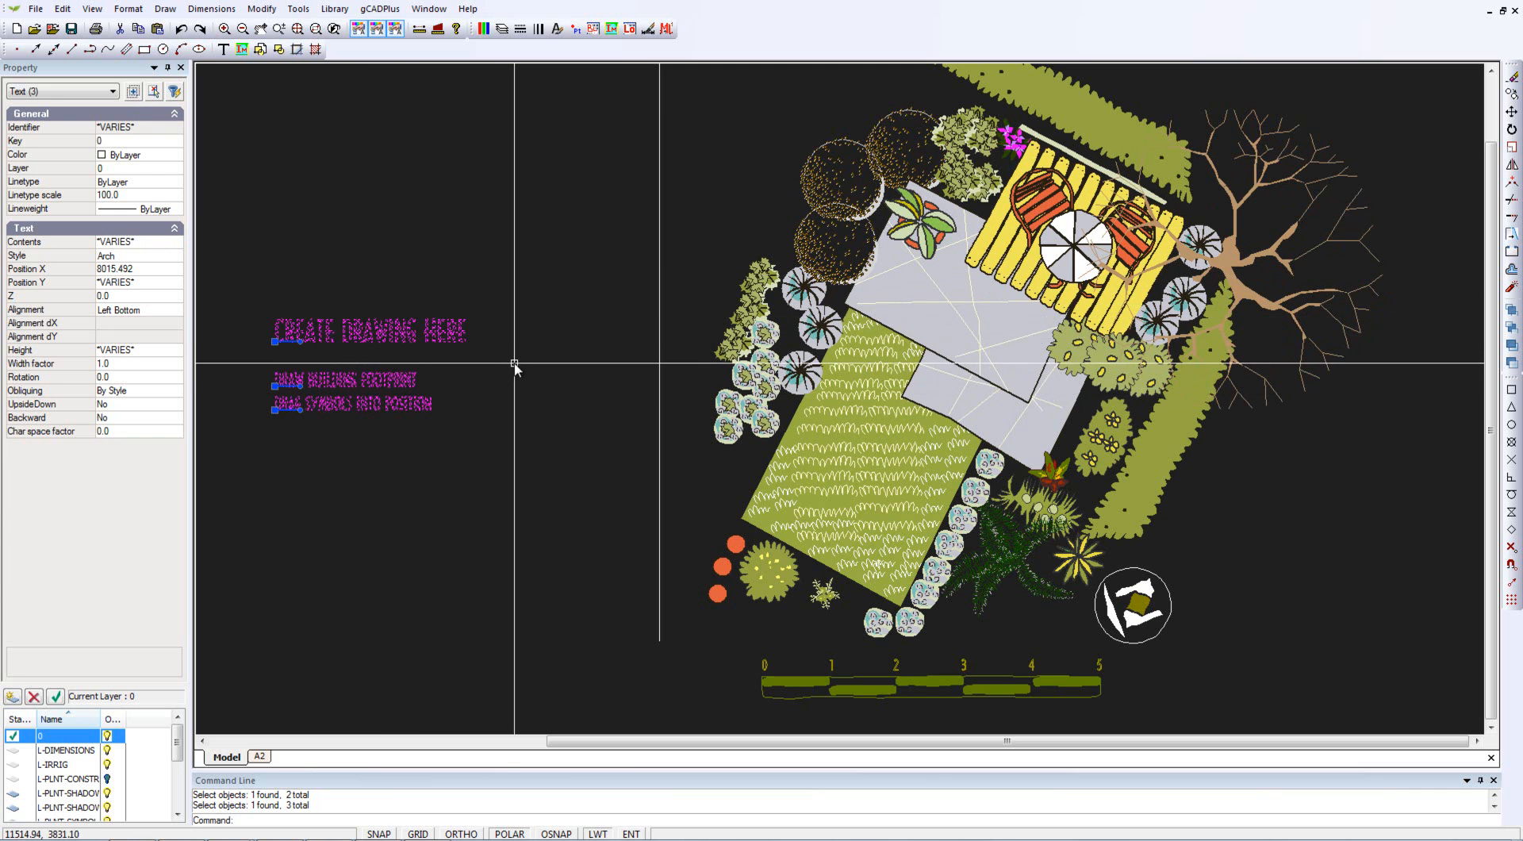
key(Escape)
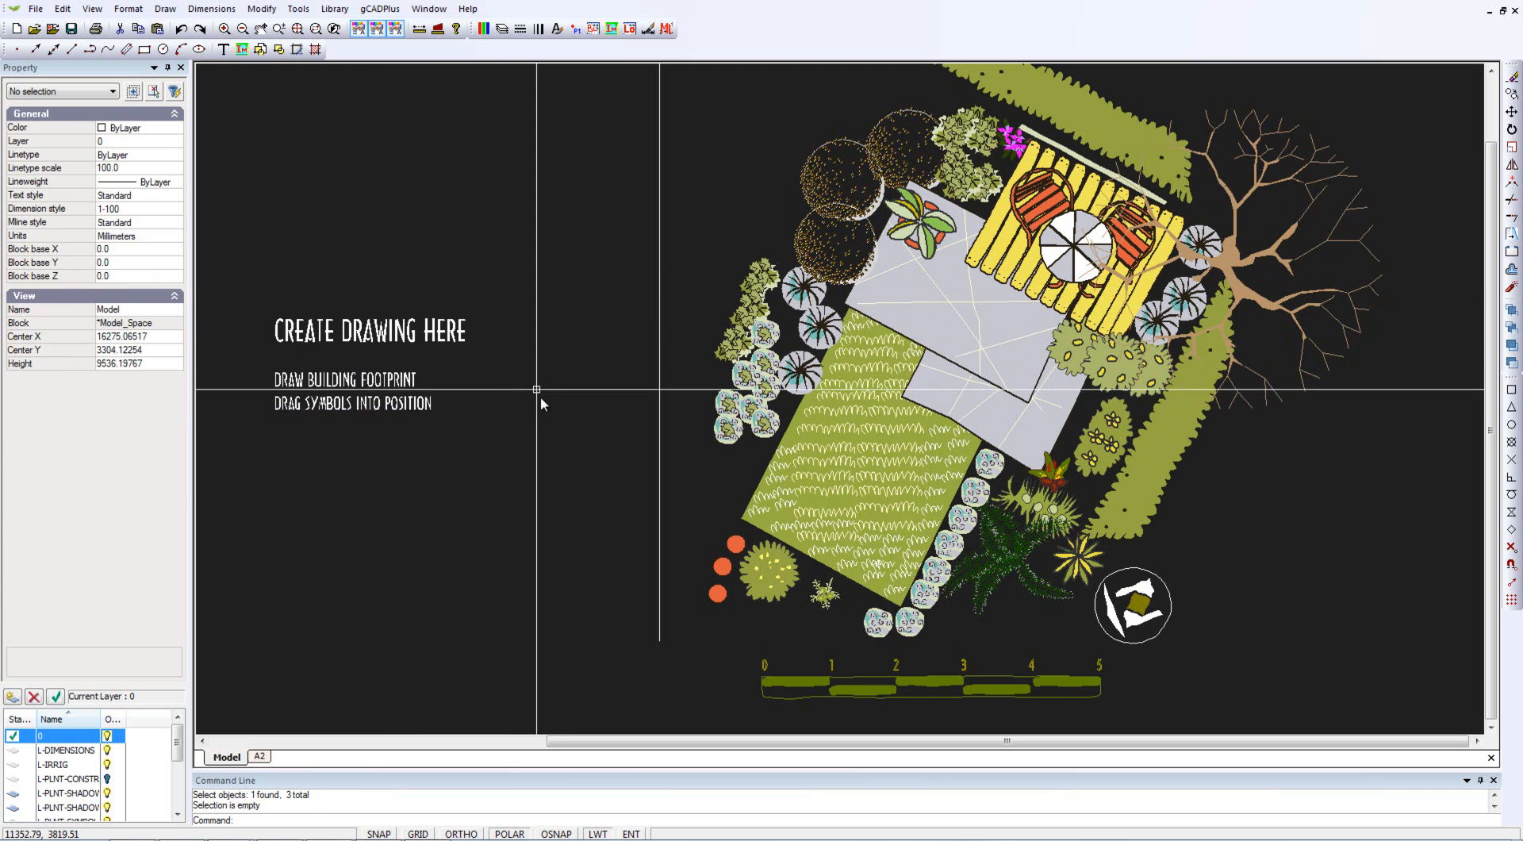
Erase the three placeholder text lines beside the sample garden
drag(525, 489, 252, 264)
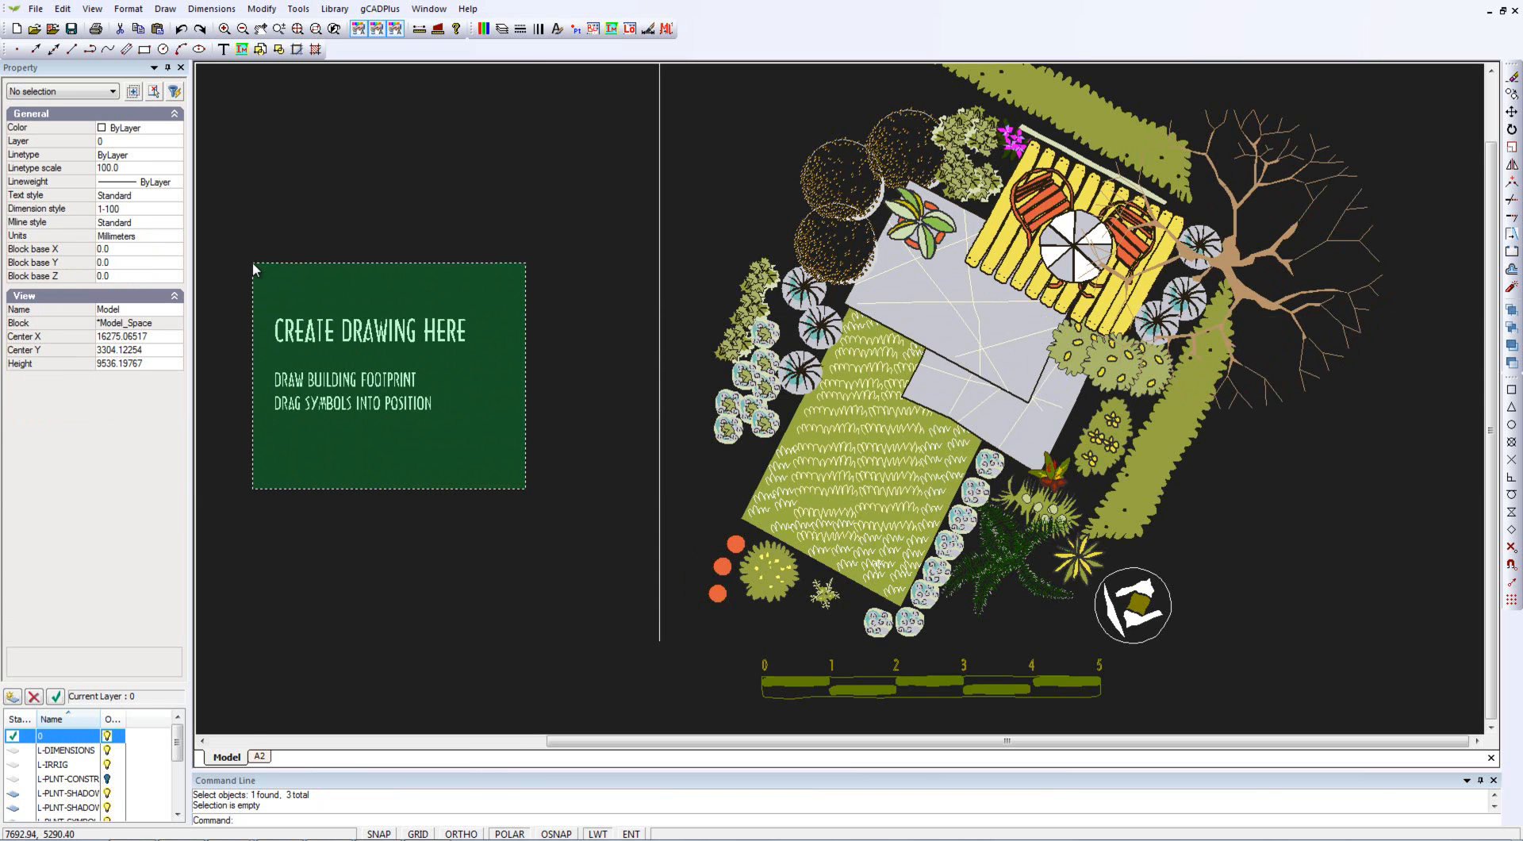
key(Escape)
drag(249, 270, 321, 286)
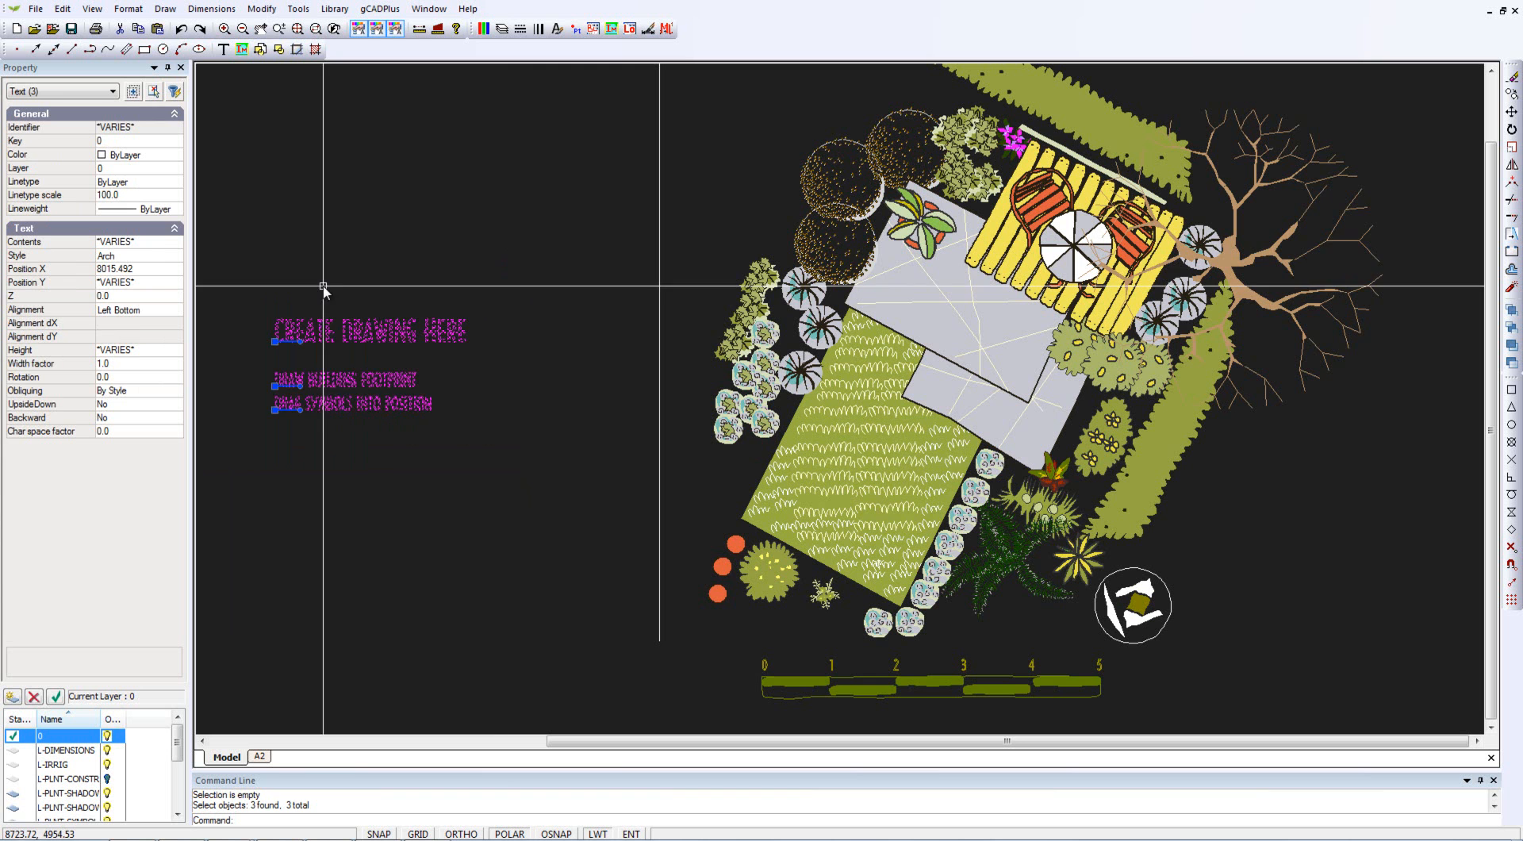
right_click(350, 235)
click(393, 417)
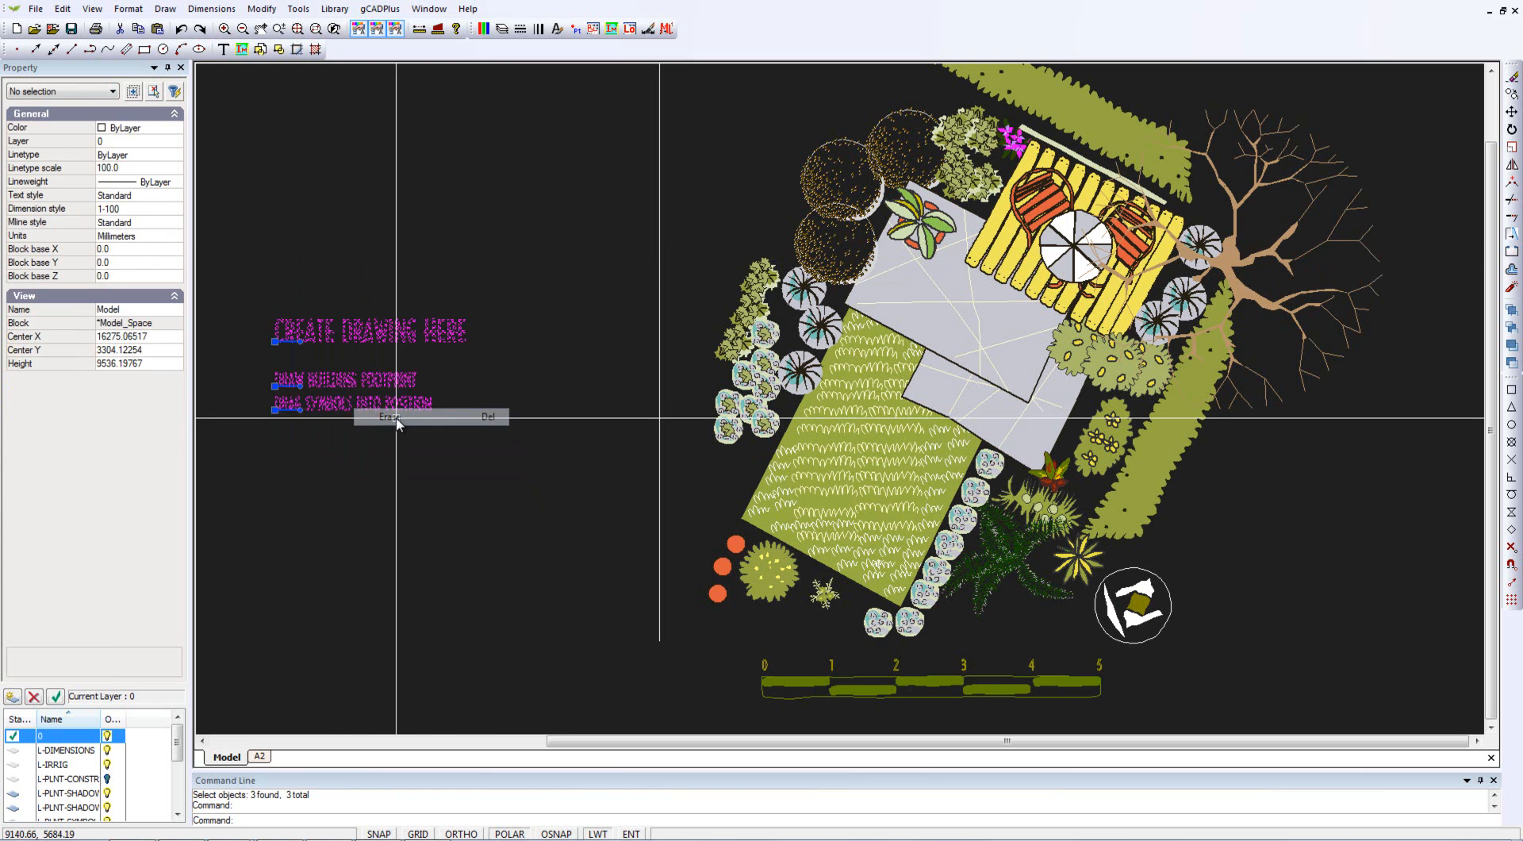
Make L-SITE-BOUNDARY the current layer in the layer properties
scroll(428, 411, down, 3)
mouse_move(431, 408)
middle_down()
mouse_move(571, 398)
mouse_move(657, 424)
middle_up()
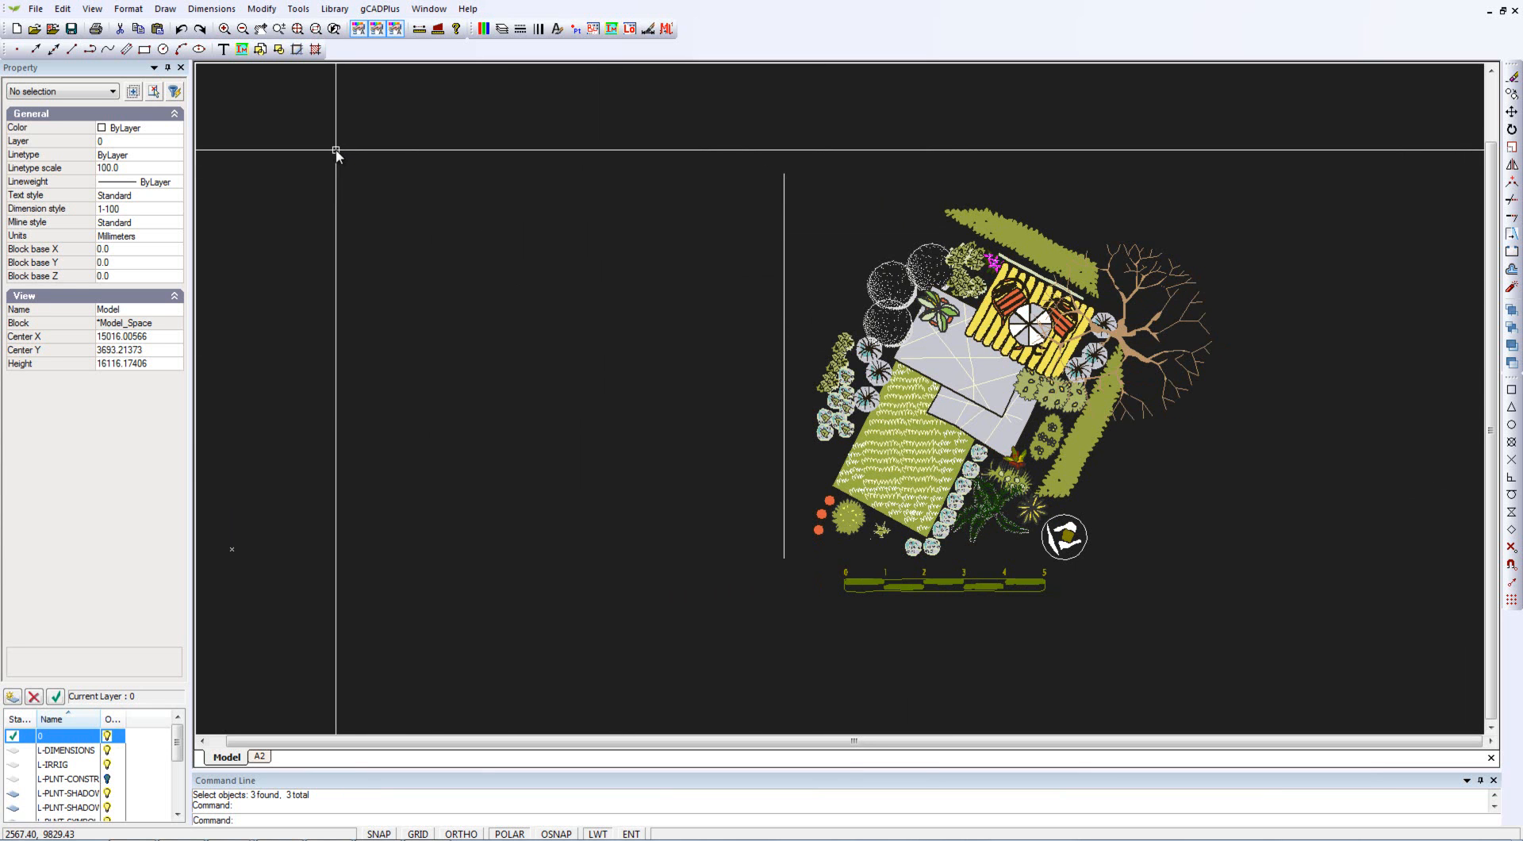
click(501, 28)
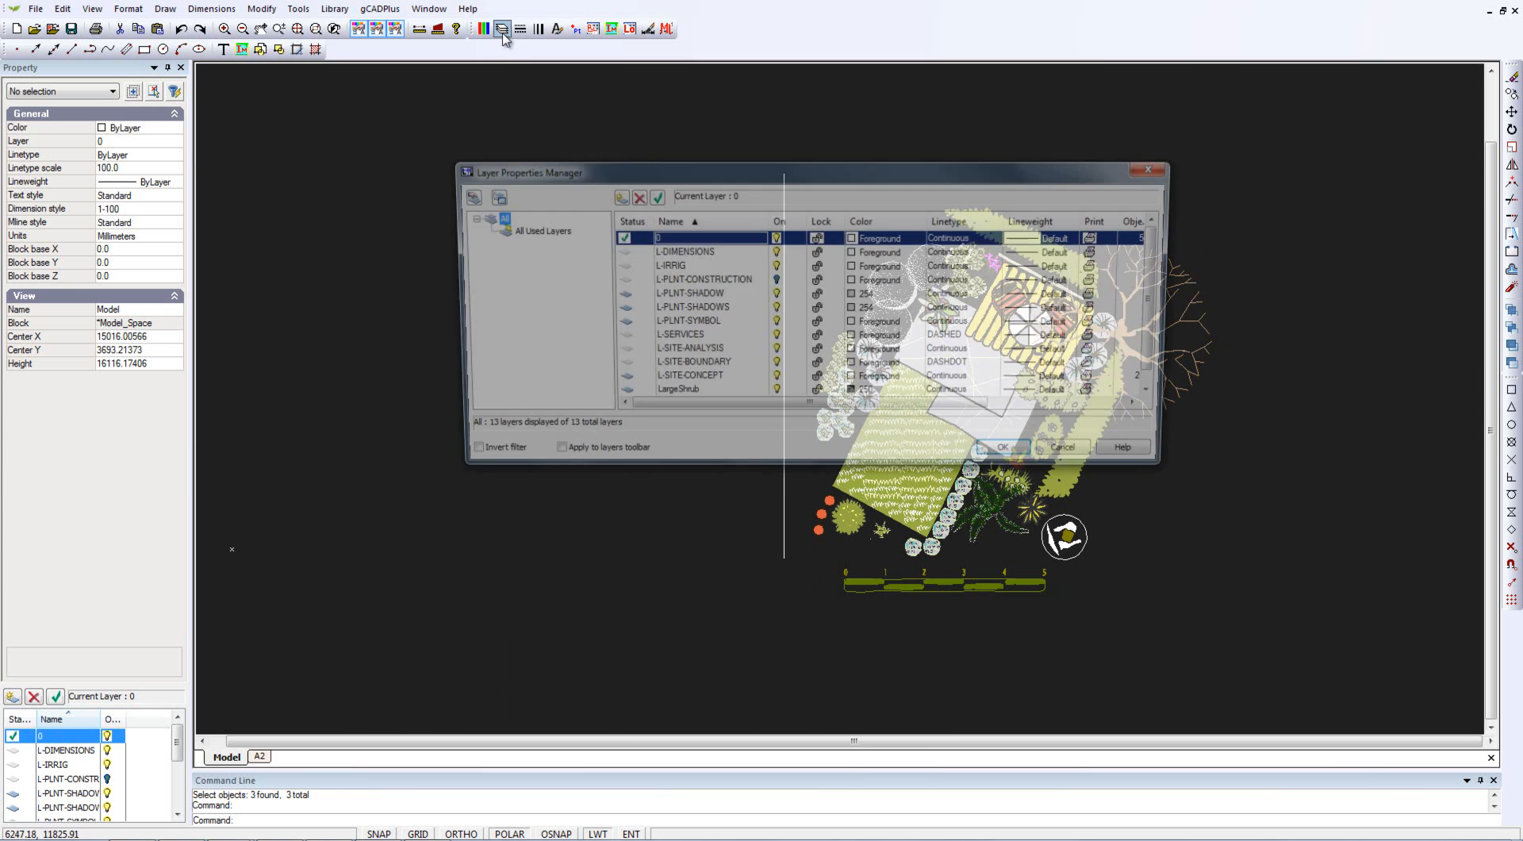
click(696, 372)
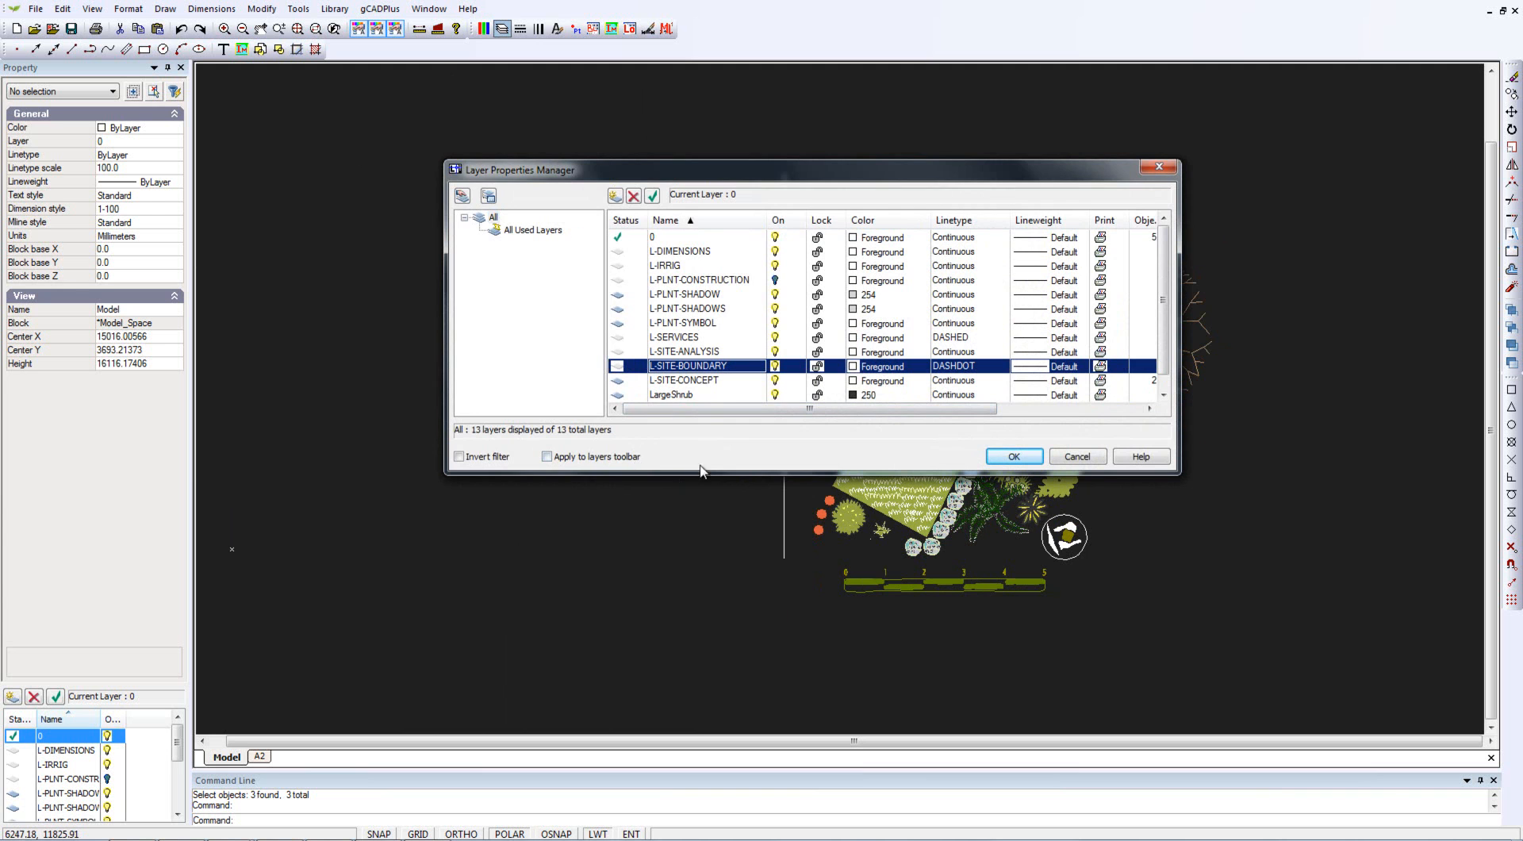
click(652, 196)
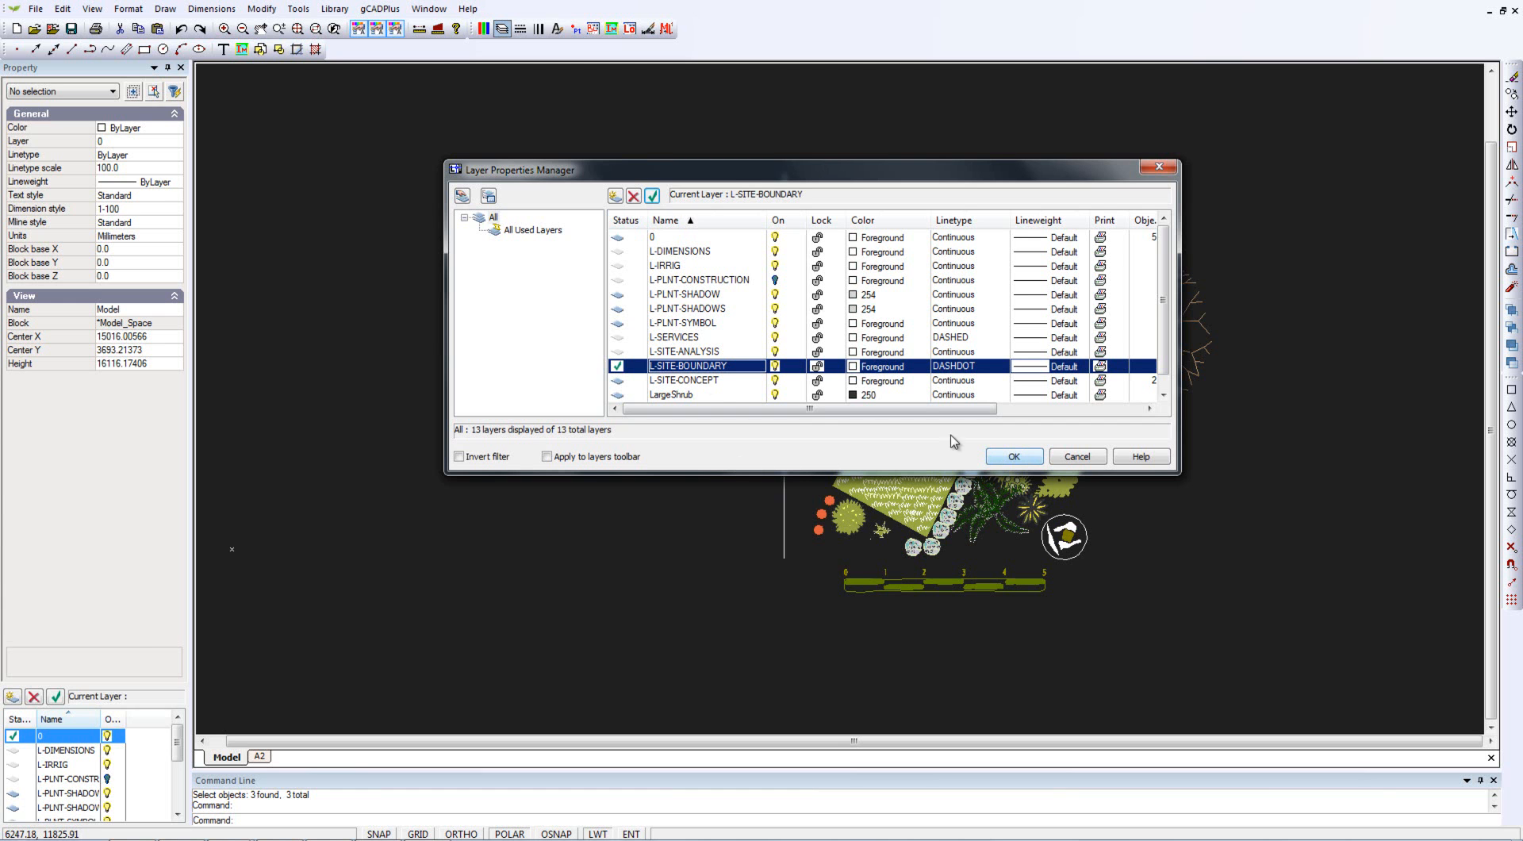
Set the L-SITE-BOUNDARY layer's colour to index 10 red and accept the layer changes
click(886, 367)
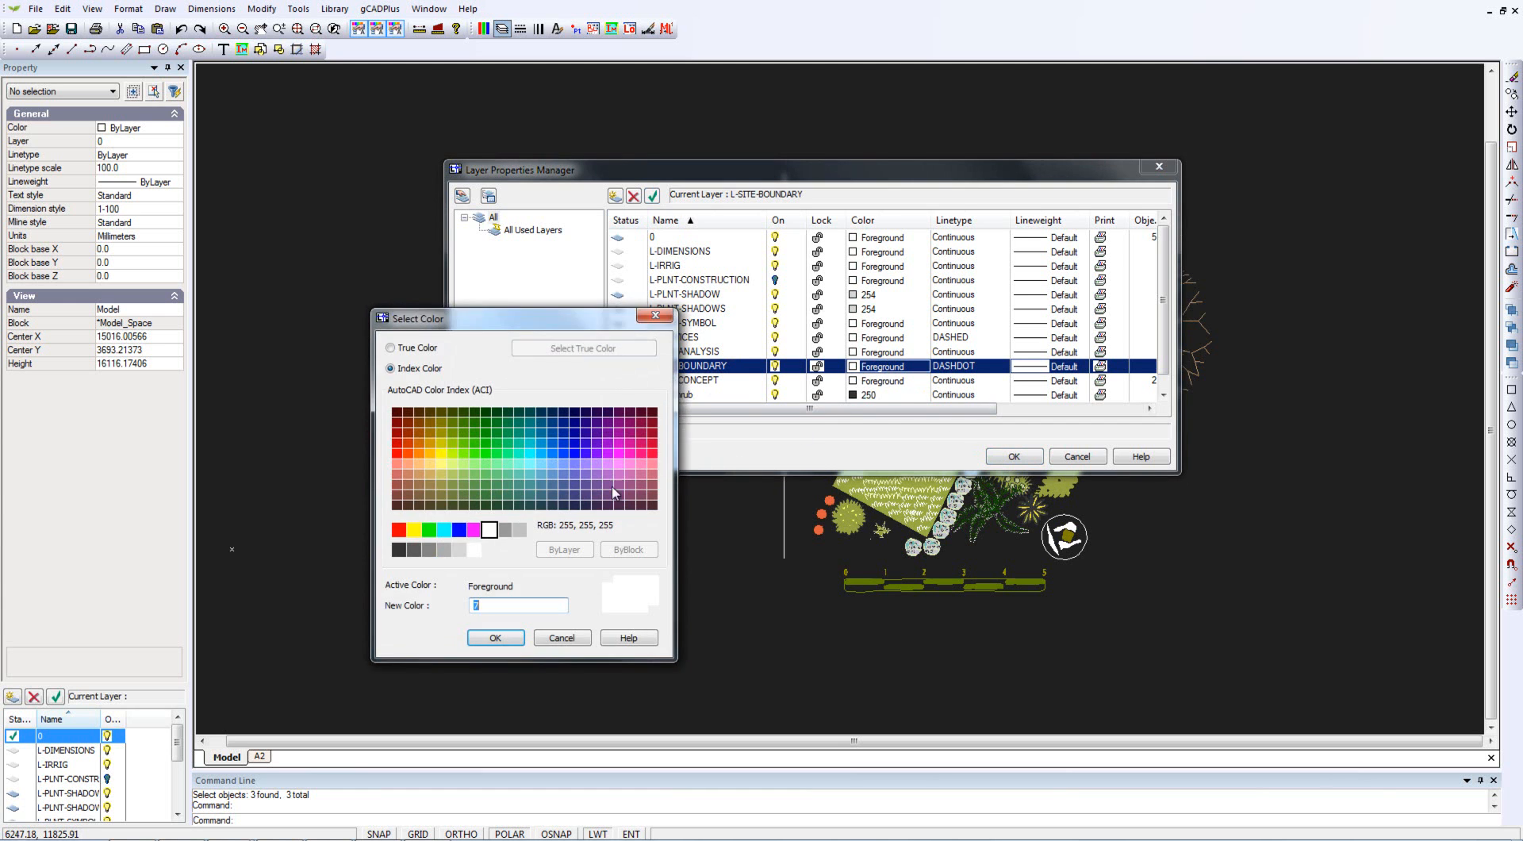
click(395, 454)
click(495, 638)
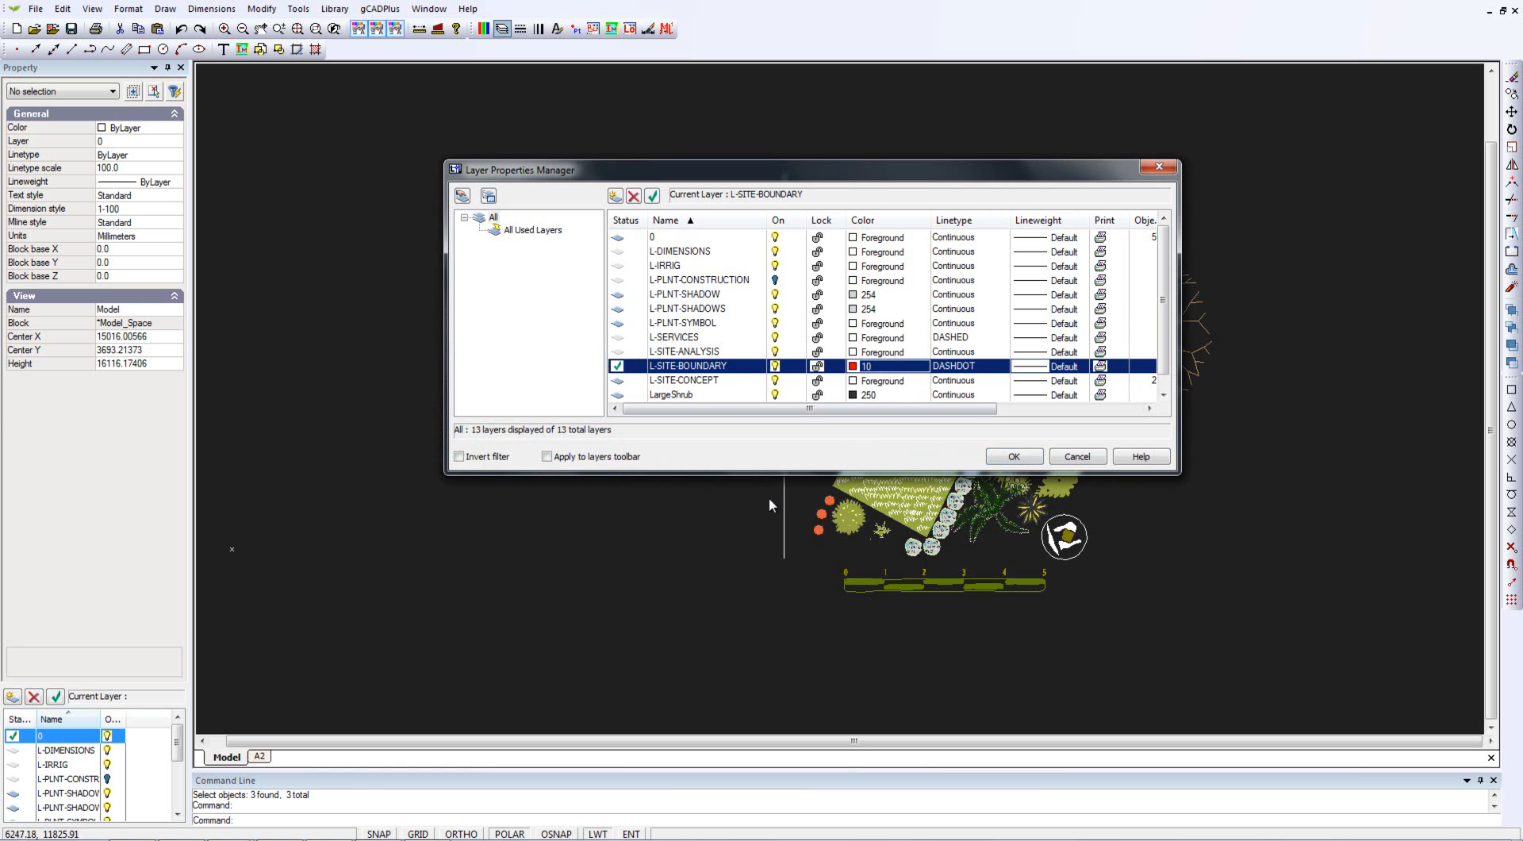
click(1015, 458)
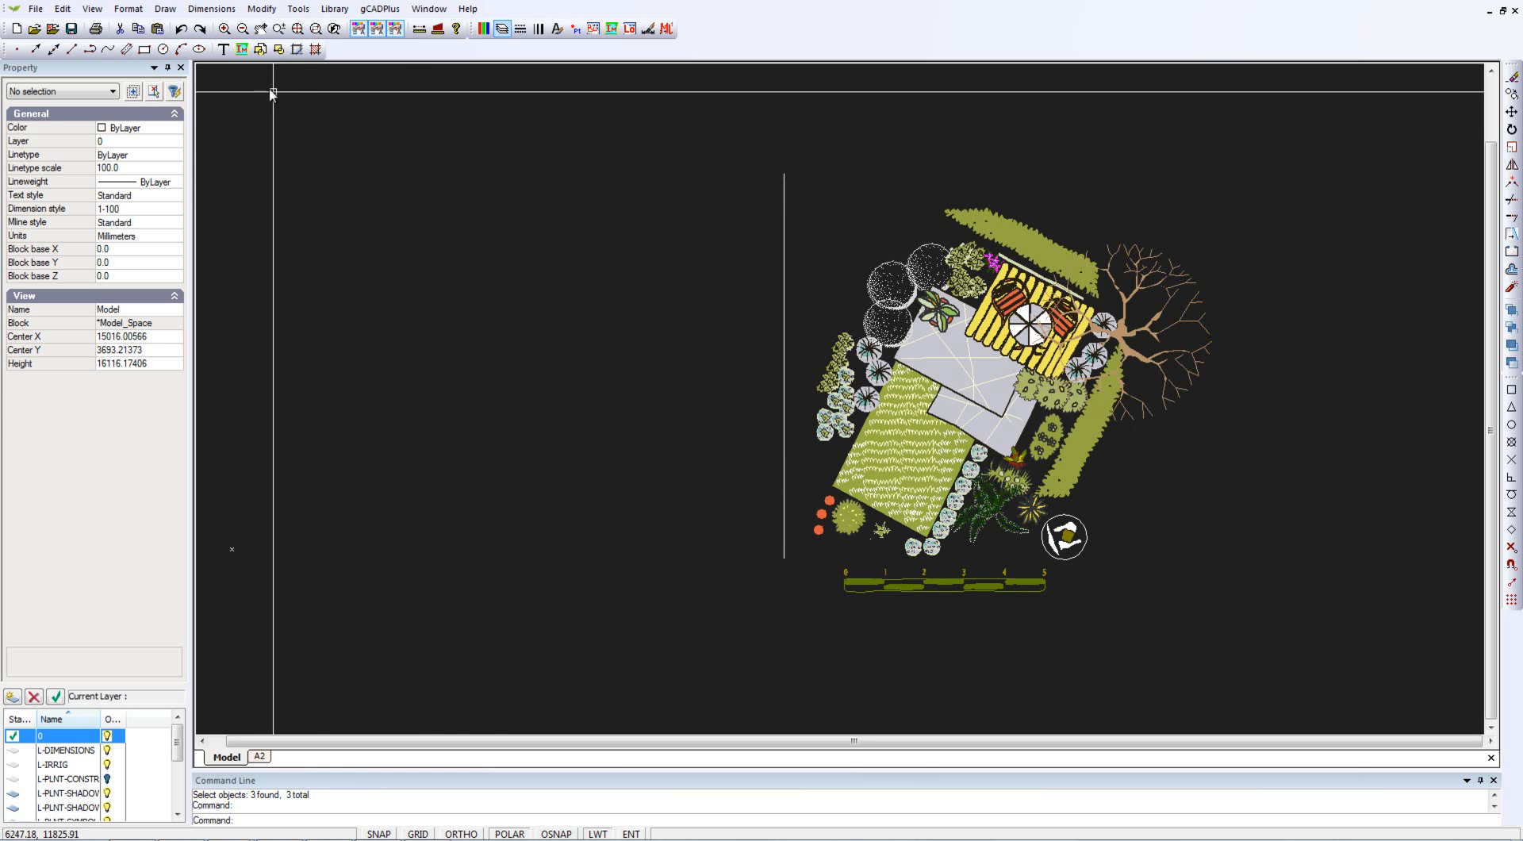
Draw a two-point rectangle from 0,0 to 5000,3000 as the site boundary
click(164, 10)
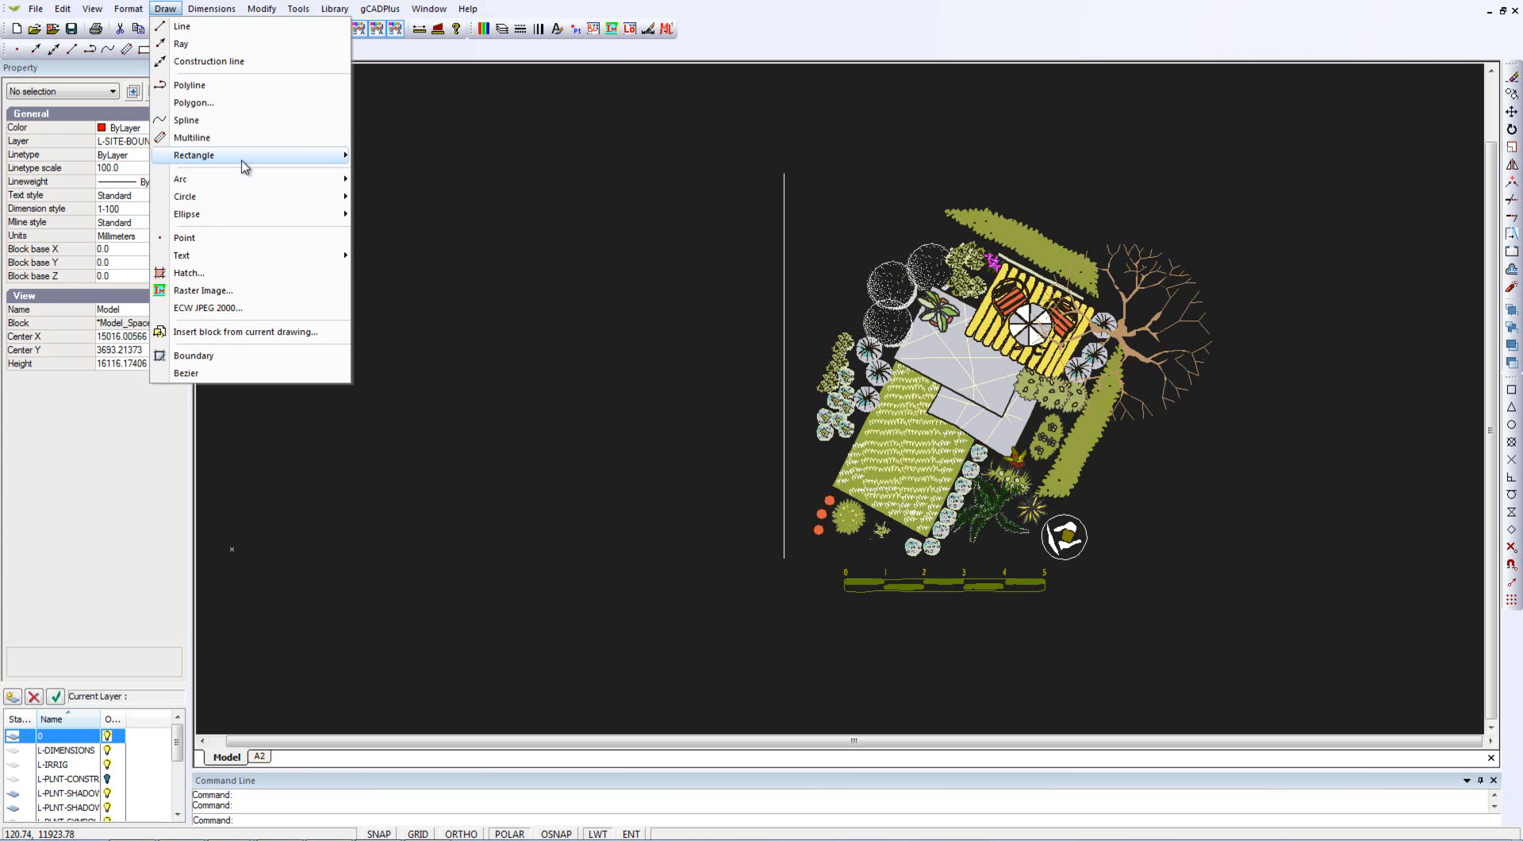
mouse_move(248, 165)
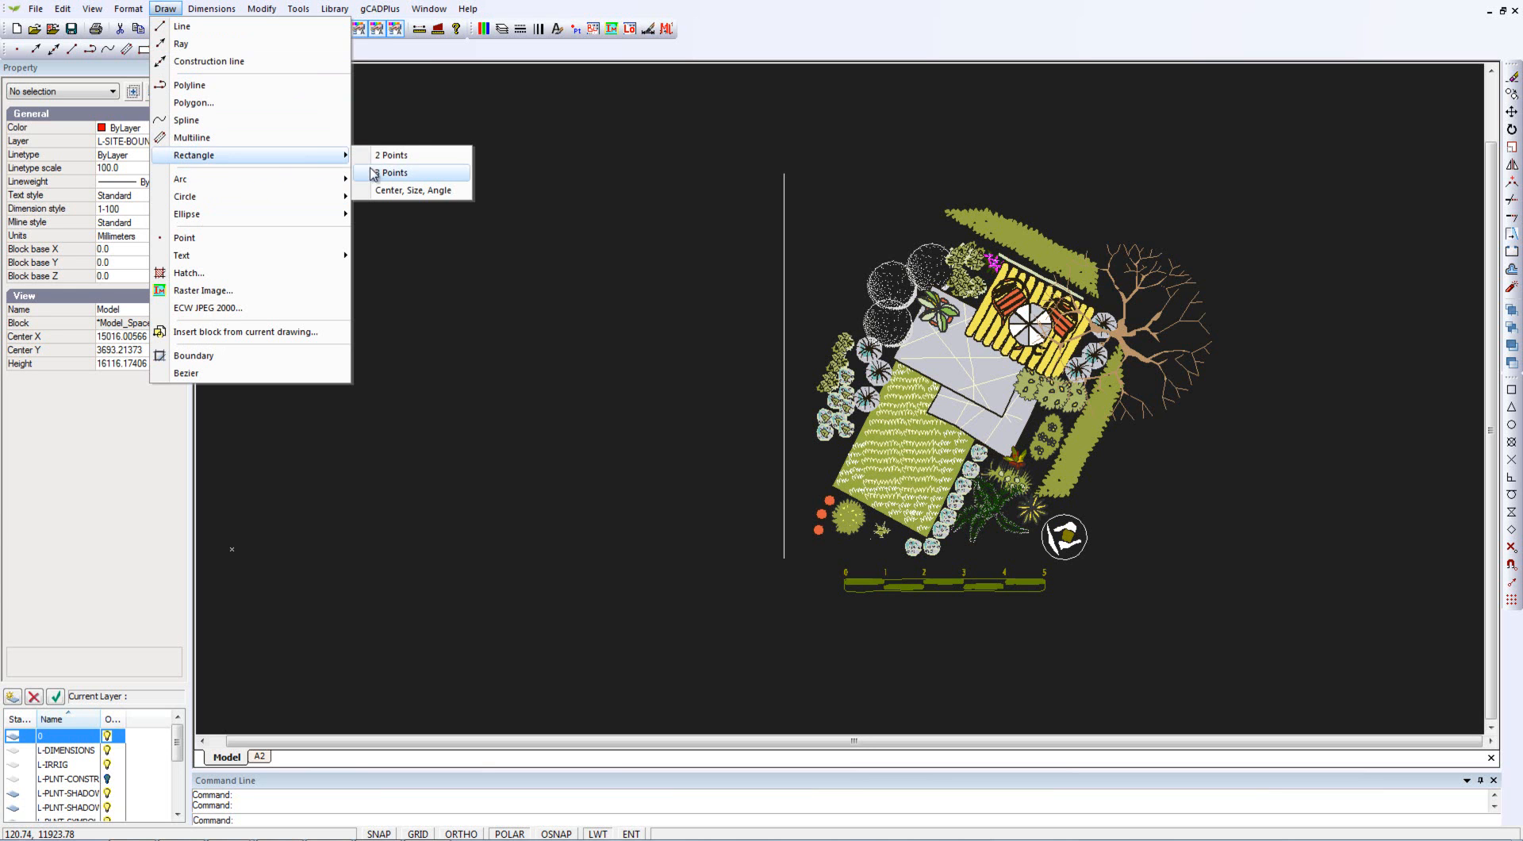
click(393, 156)
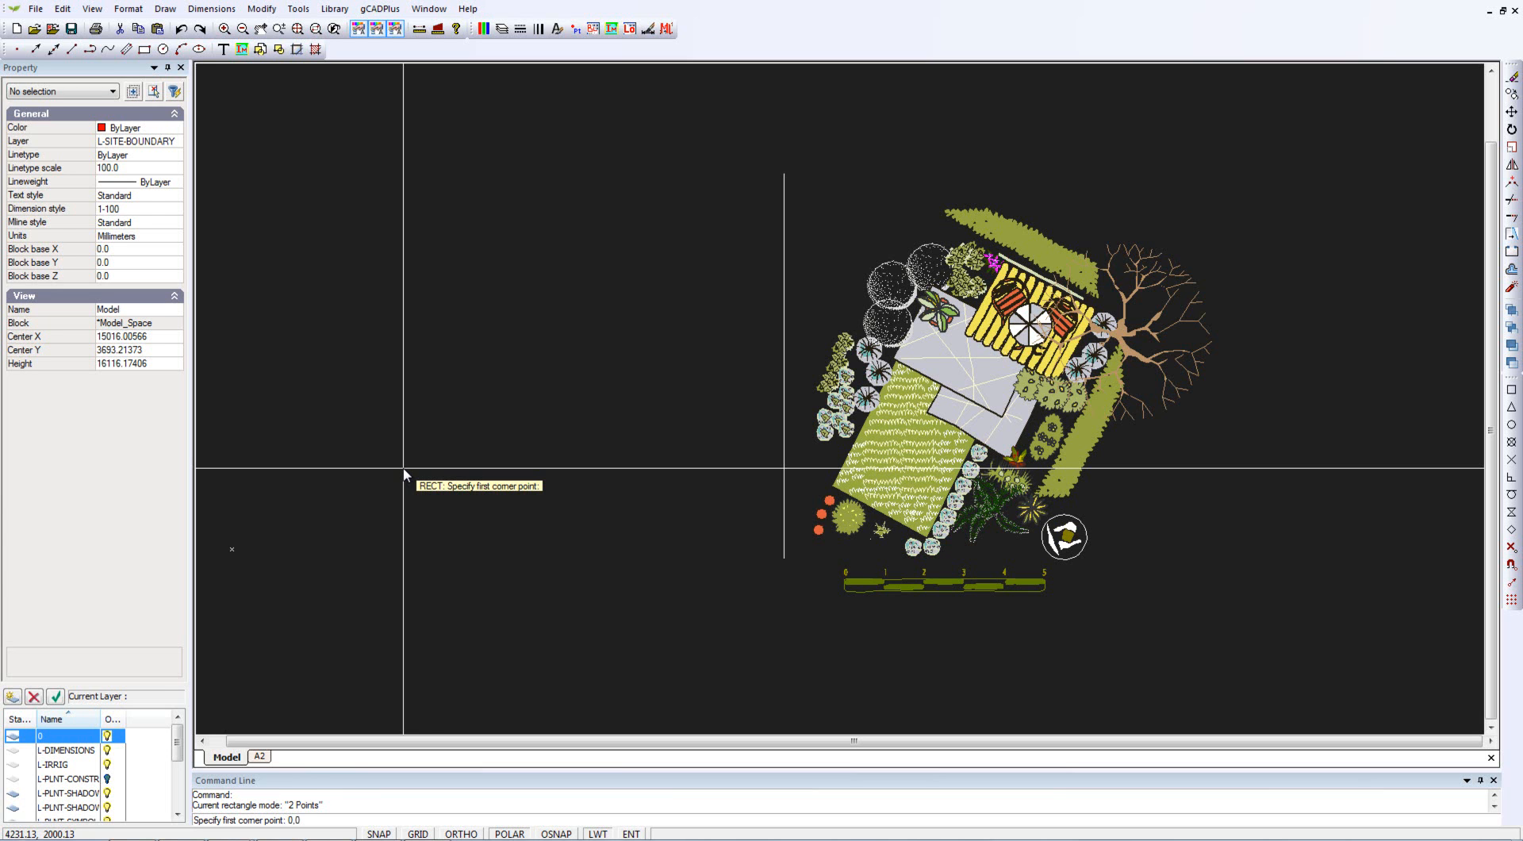
key(Return)
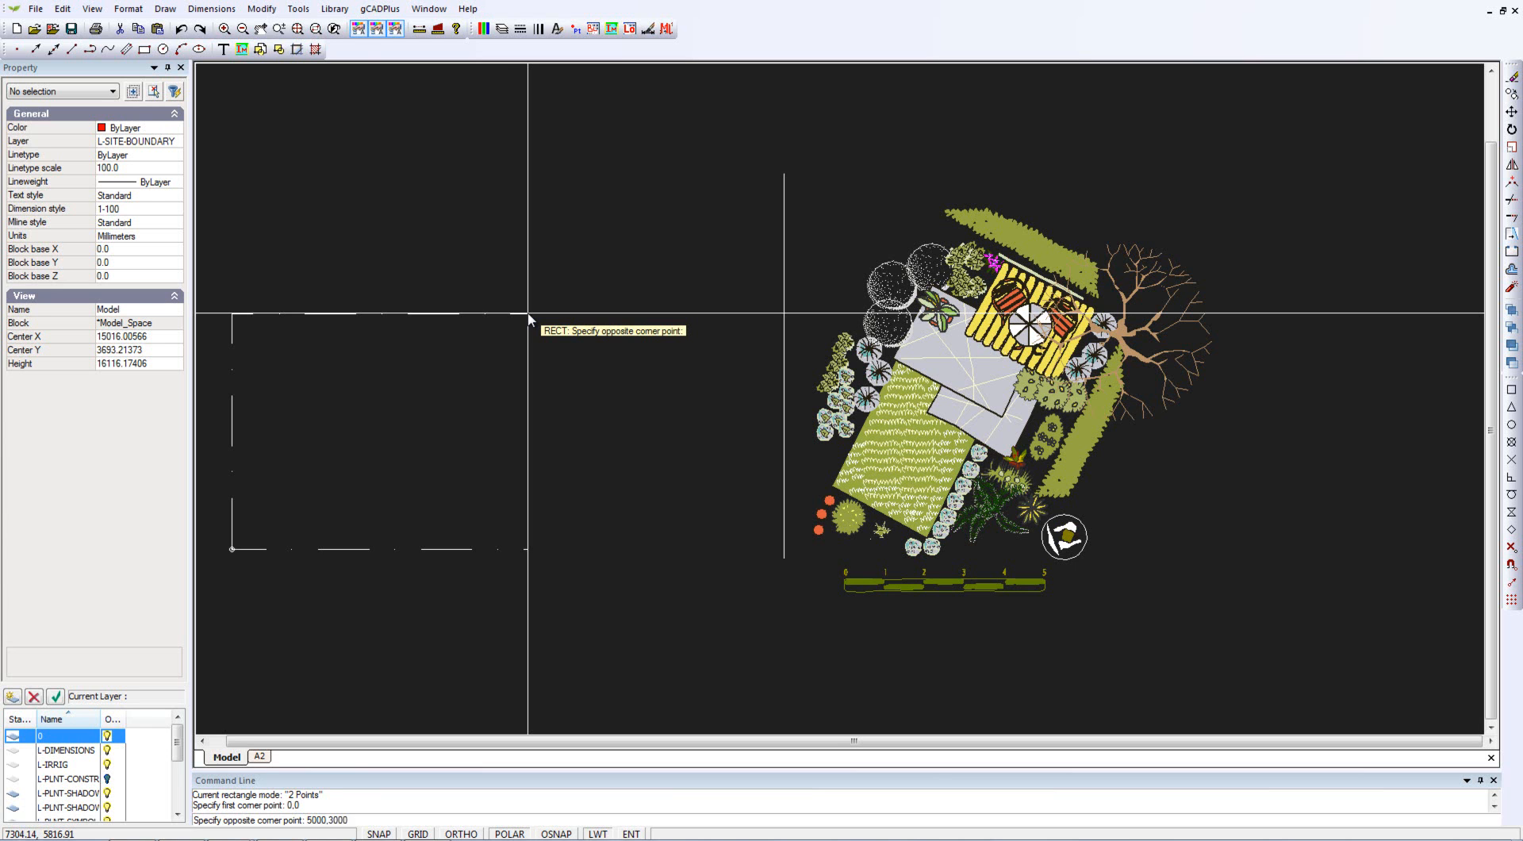
key(Return)
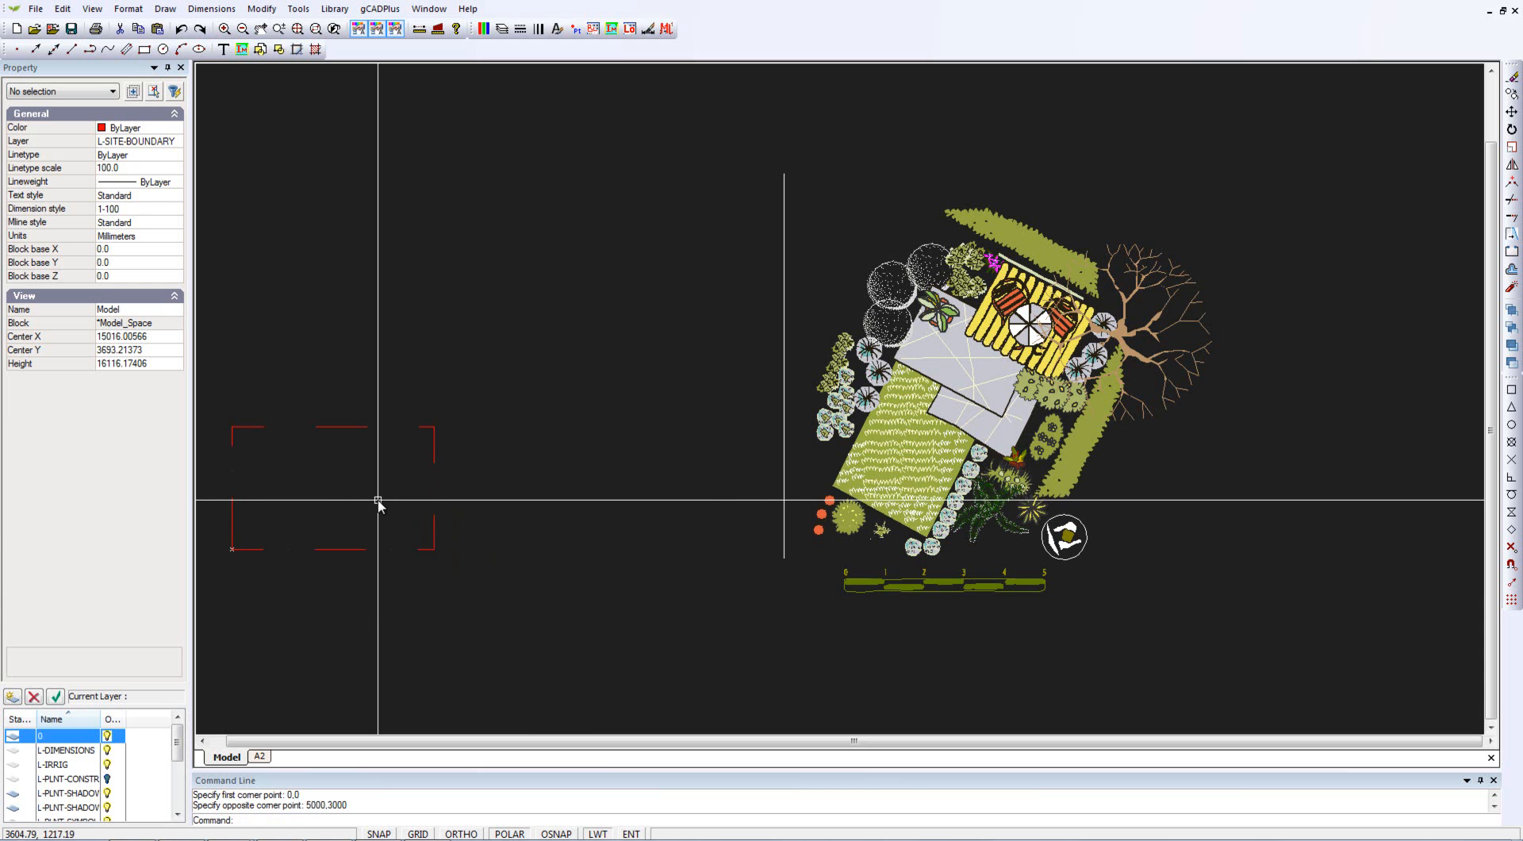
Set the boundary rectangle's linetype scale to 1 and deselect it
click(354, 427)
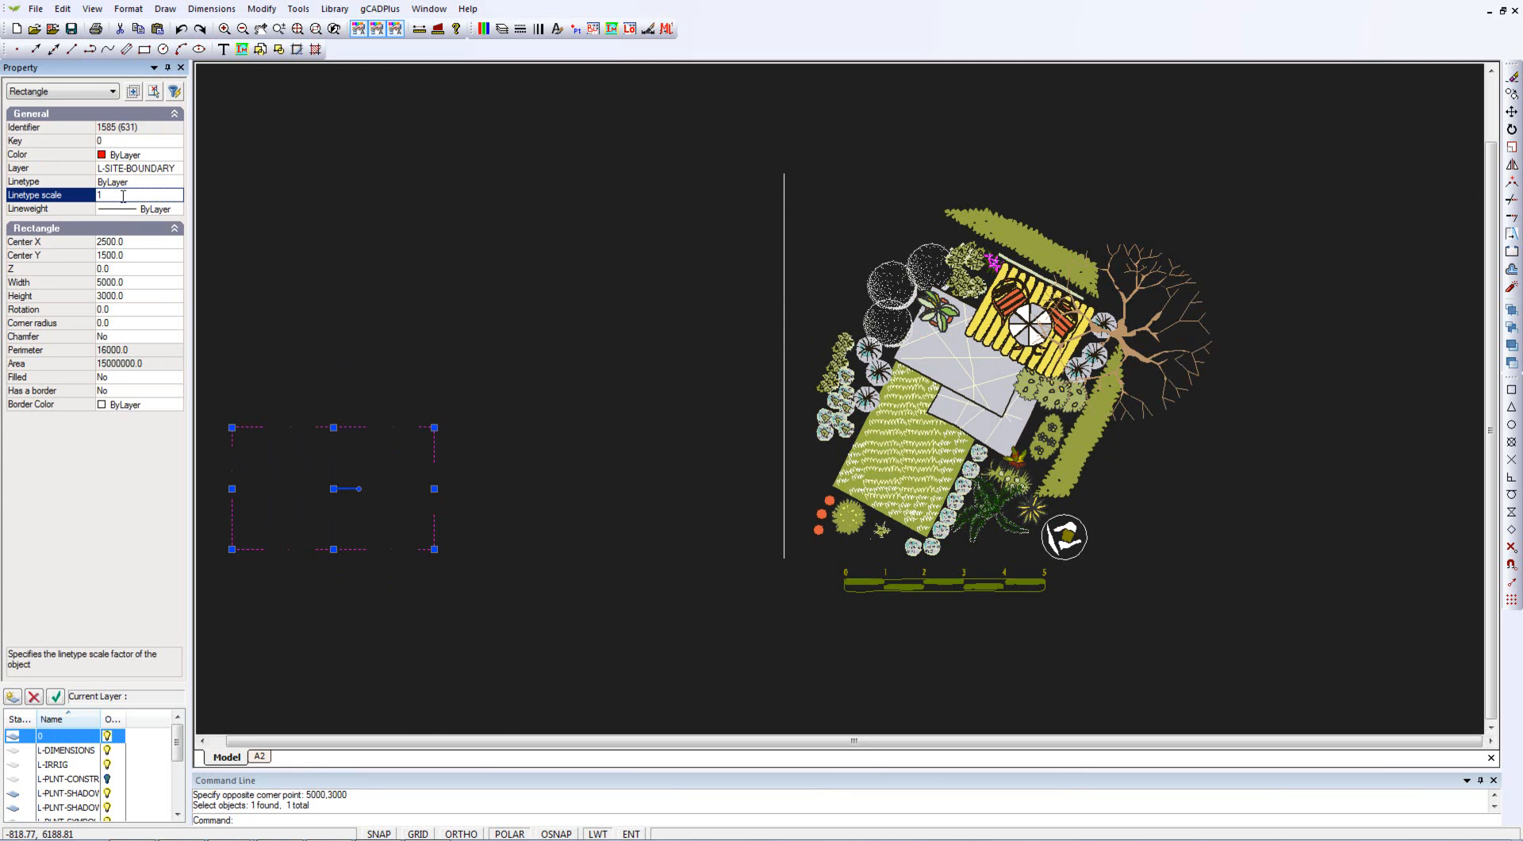
right_click(349, 267)
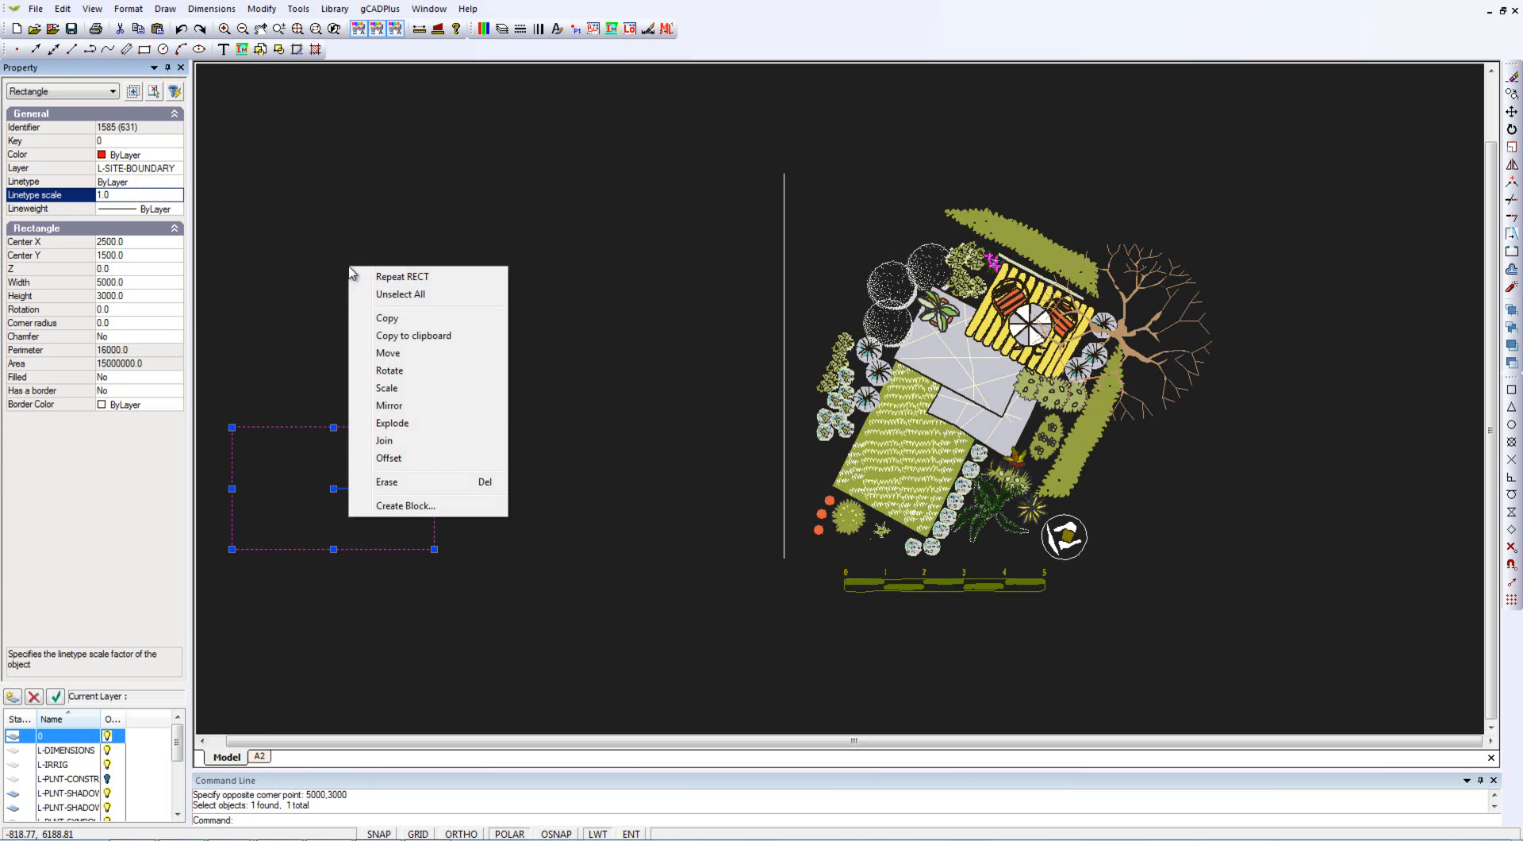
click(401, 293)
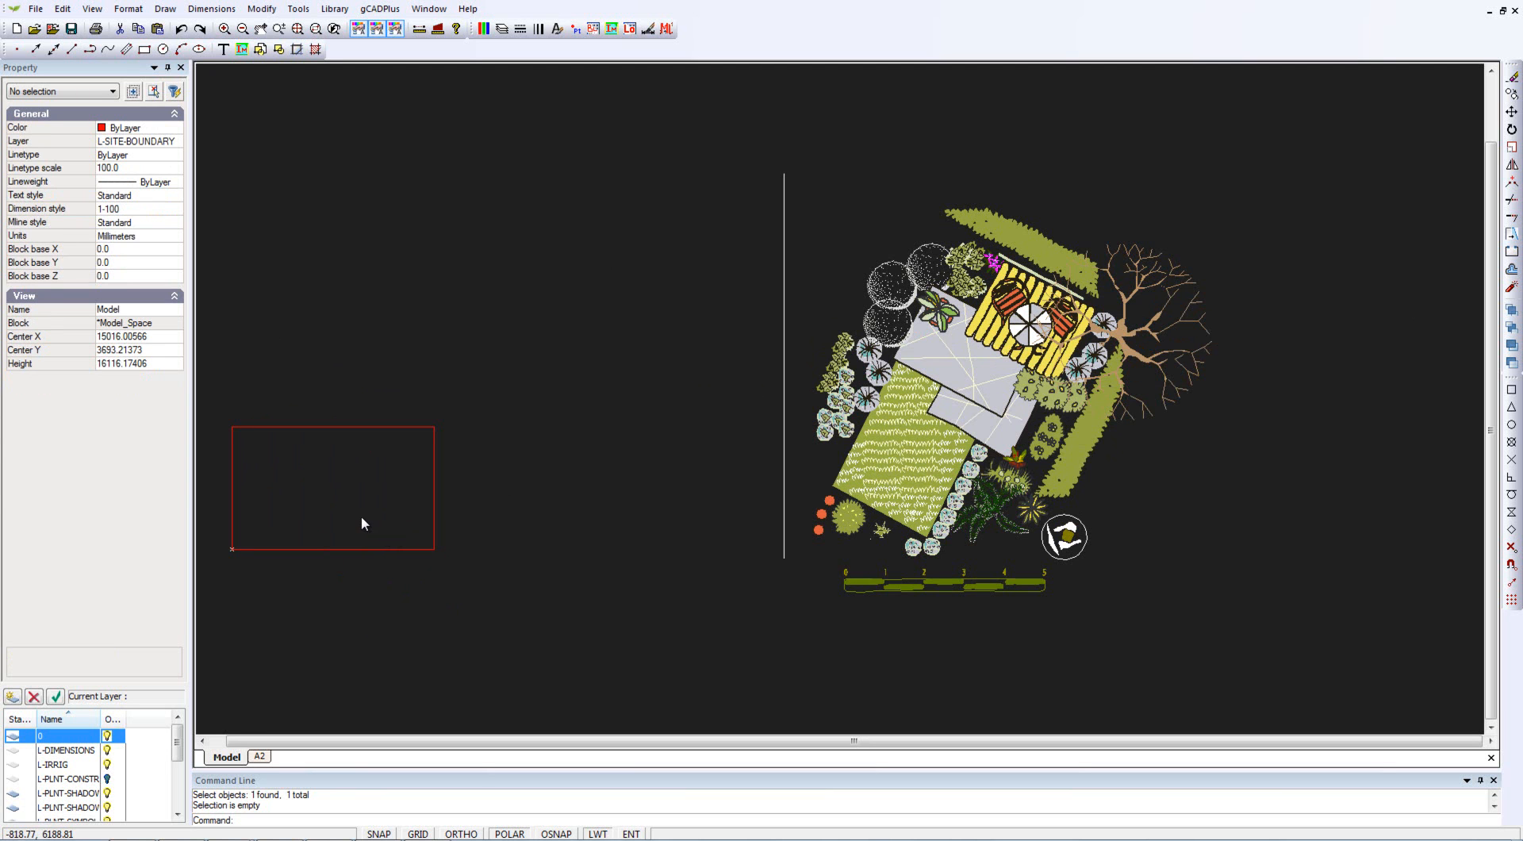
Measure the distance along the upper edge of the yellow timber deck
middle_drag(360, 515, 446, 514)
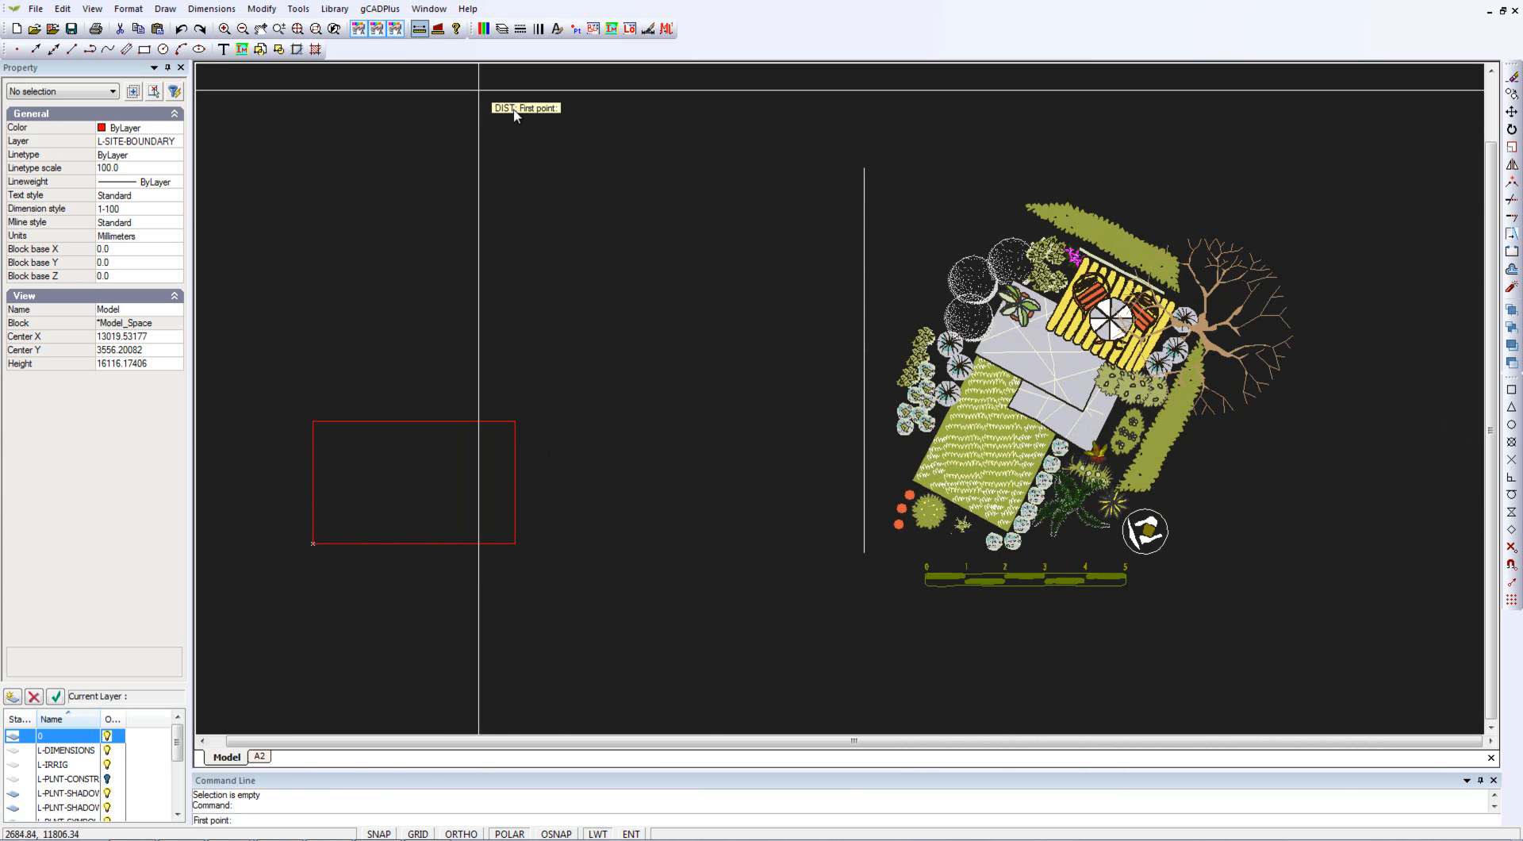
click(1085, 257)
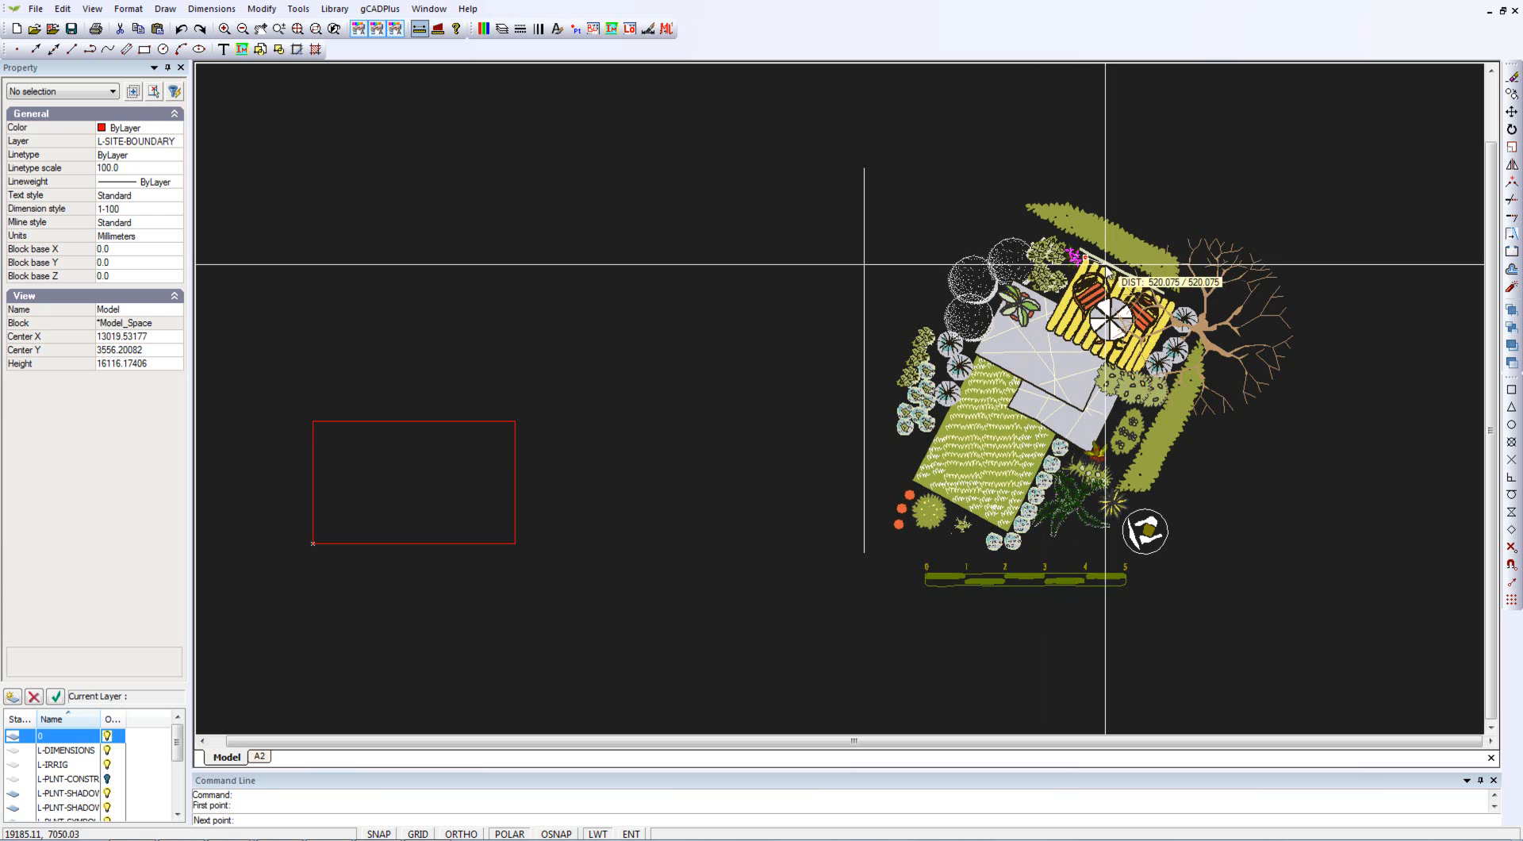
click(1175, 299)
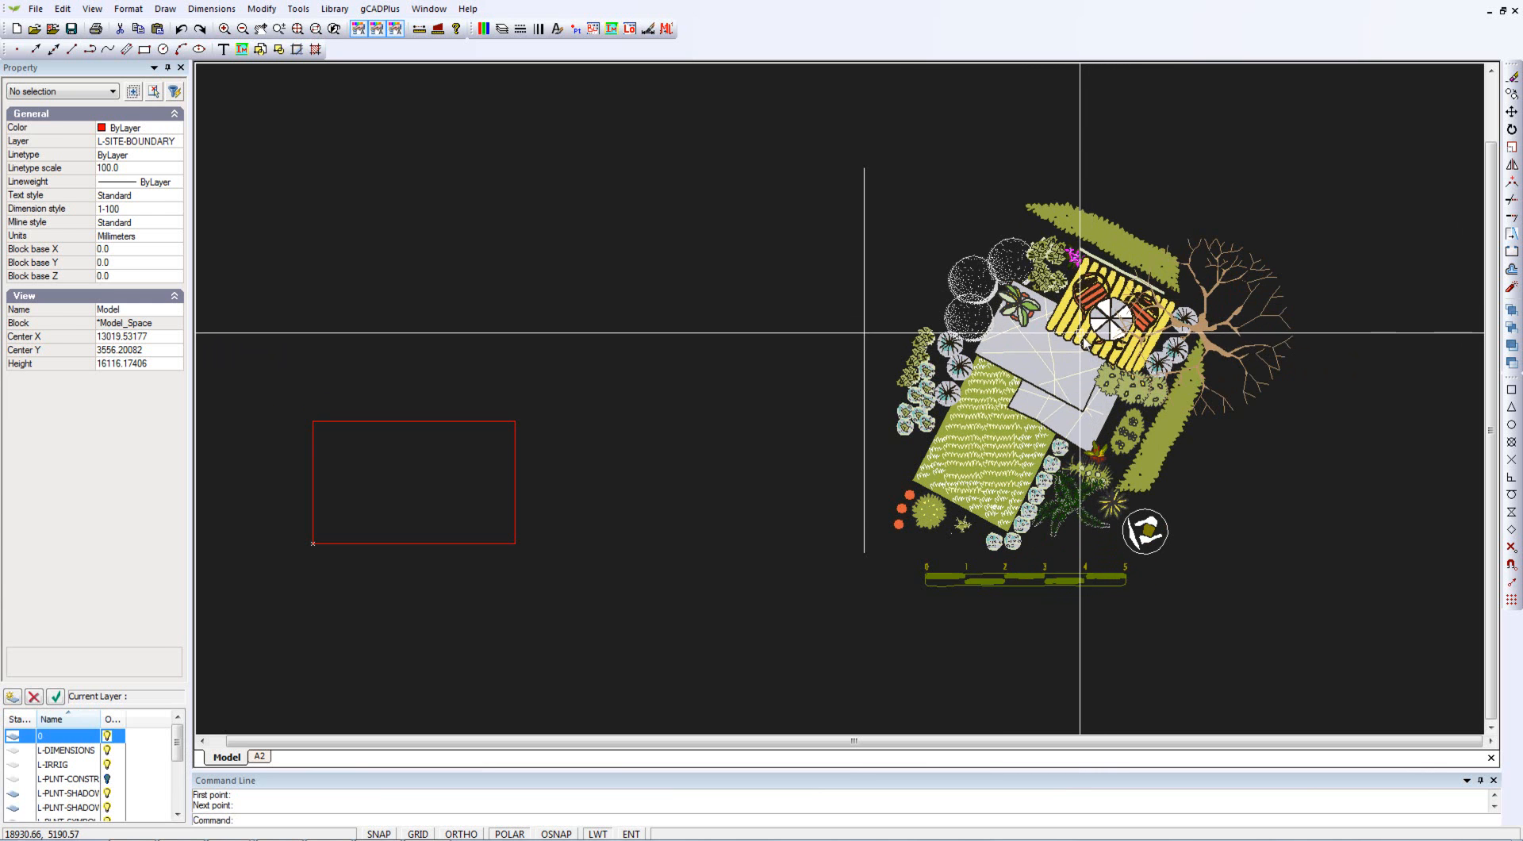
Copy the yellow timber deck block from the template garden to about 7578,1393 beside the site boundary and deselect it
click(1080, 333)
right_click(1084, 339)
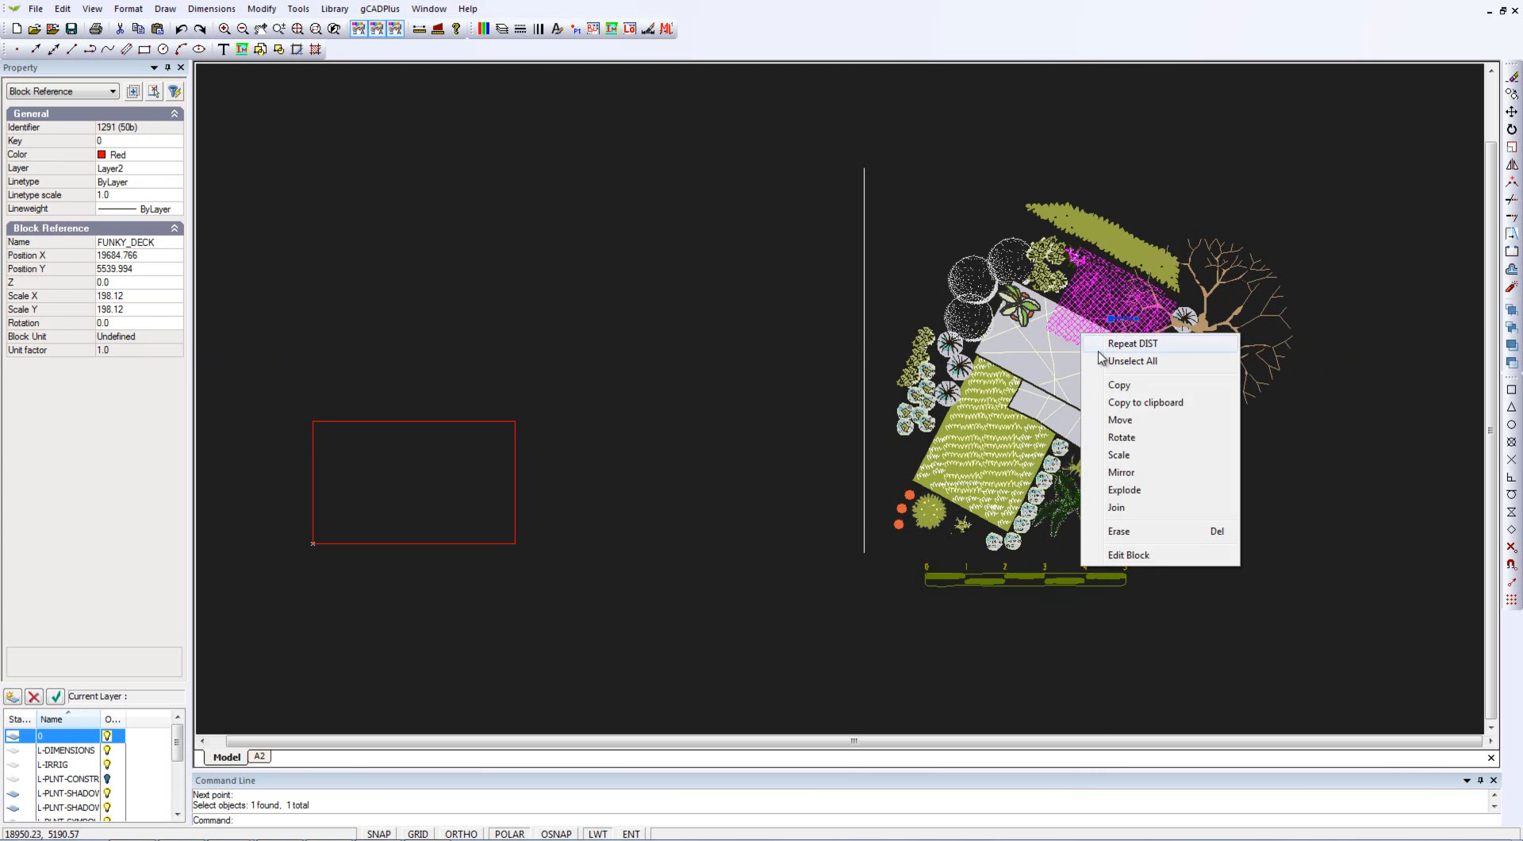
click(1124, 385)
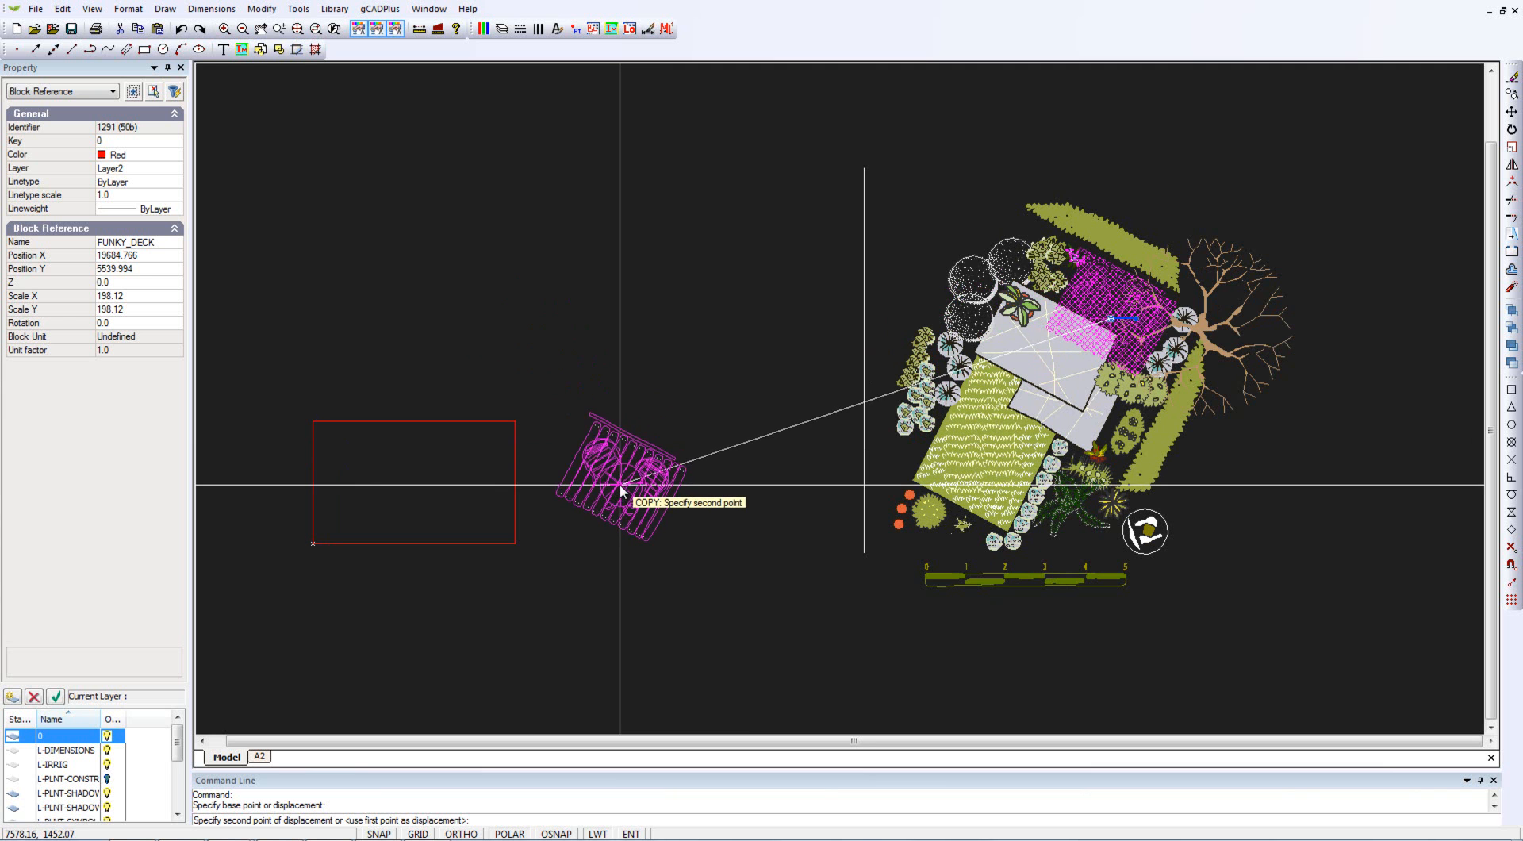
click(620, 486)
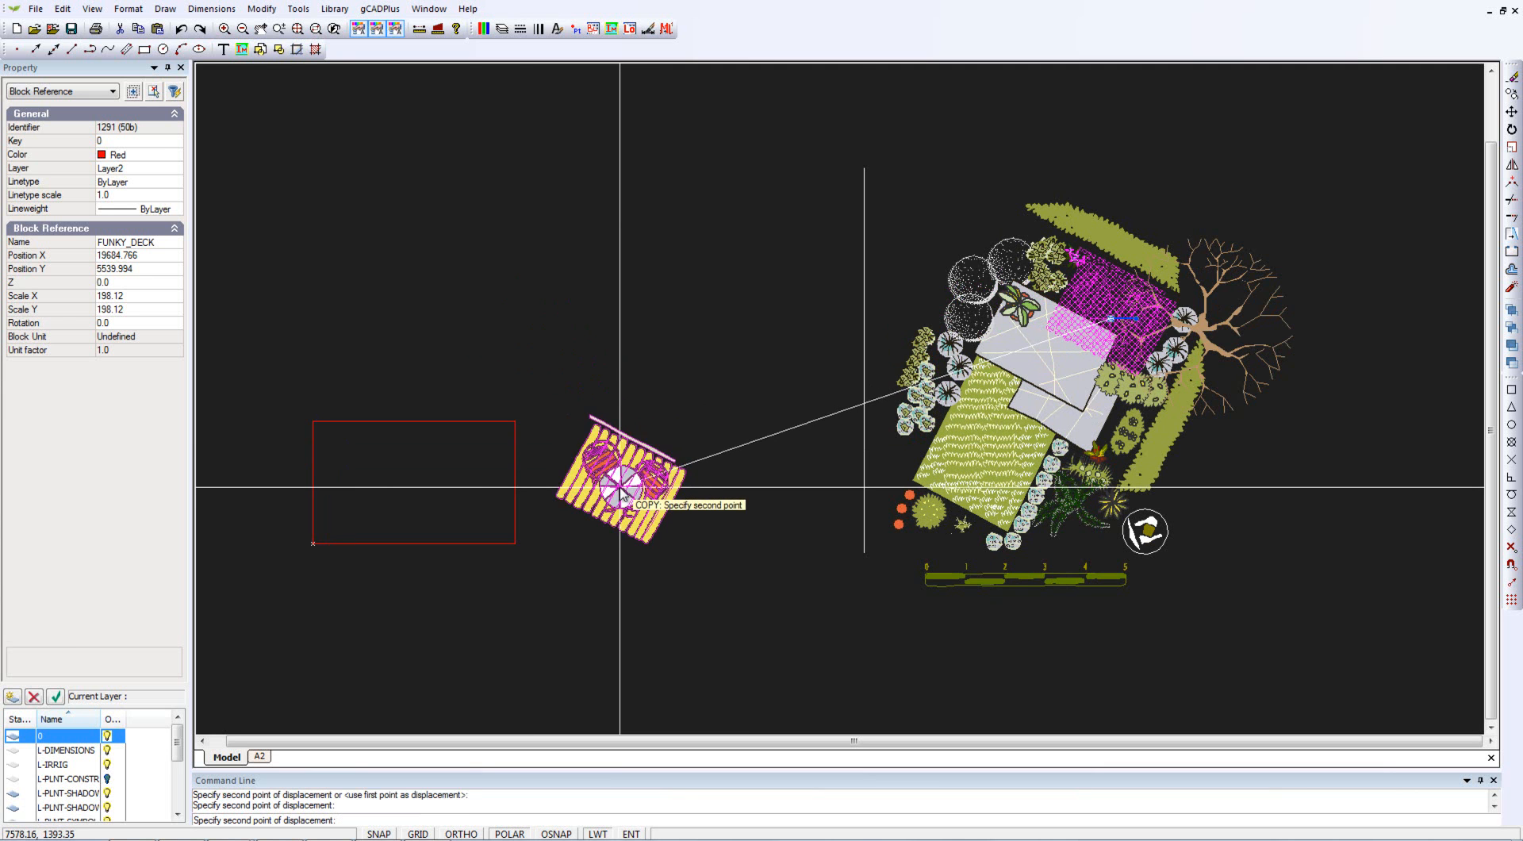
right_click(643, 354)
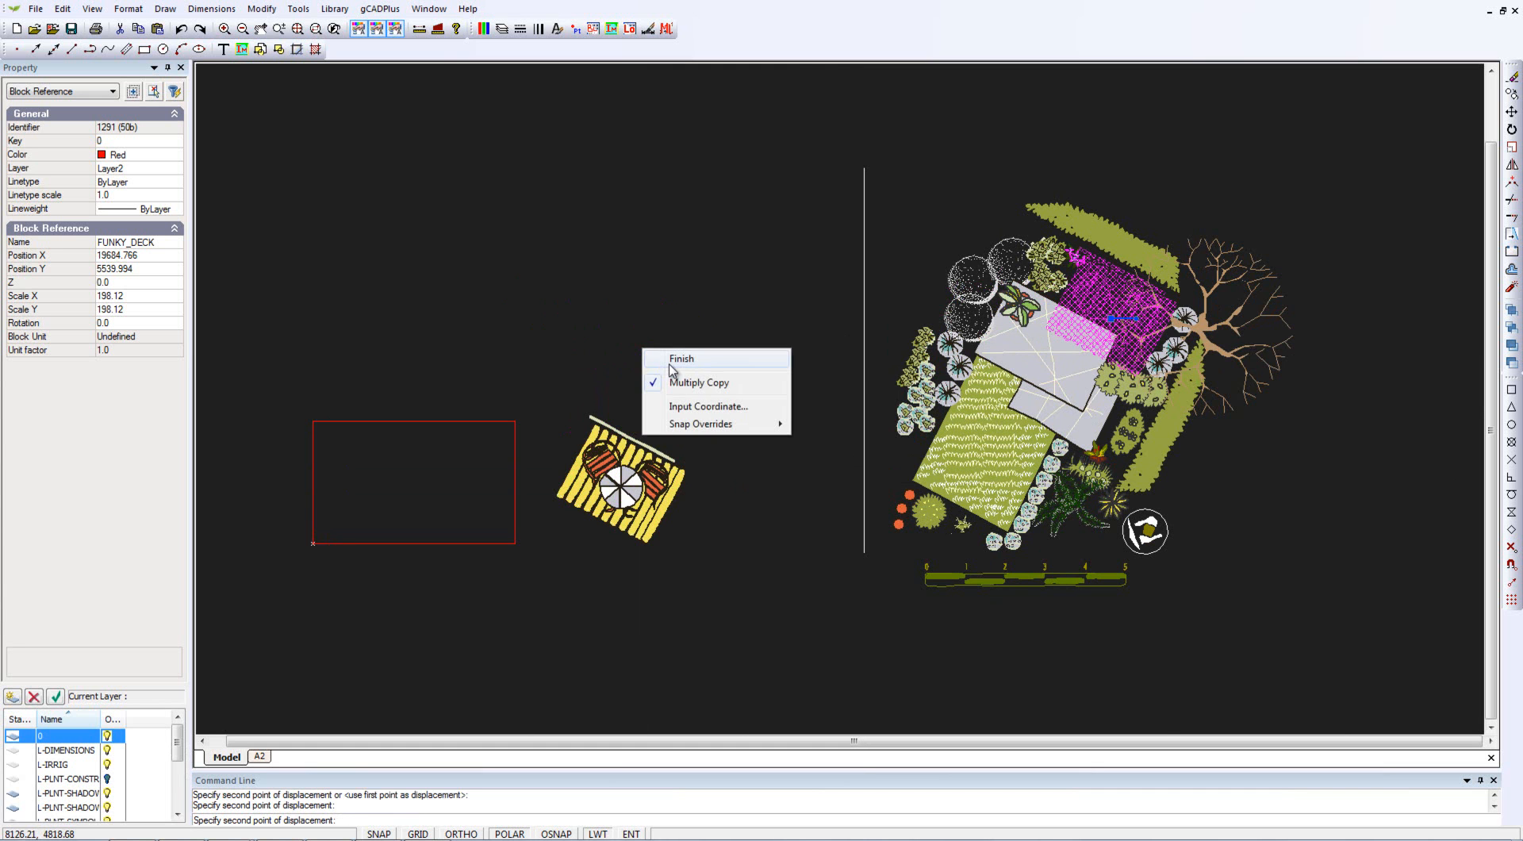
click(670, 365)
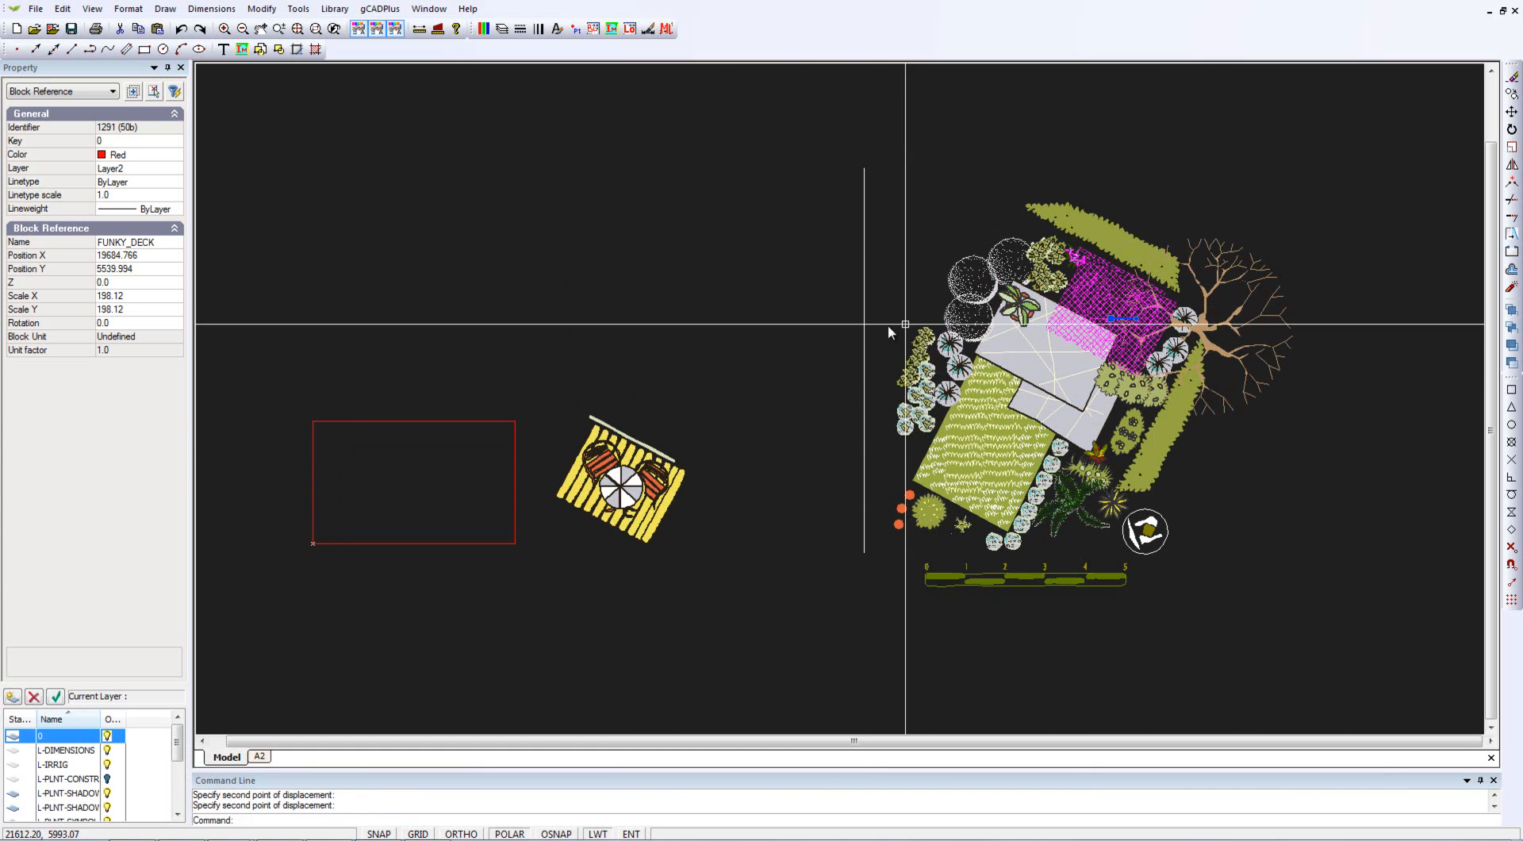
right_click(723, 300)
click(779, 326)
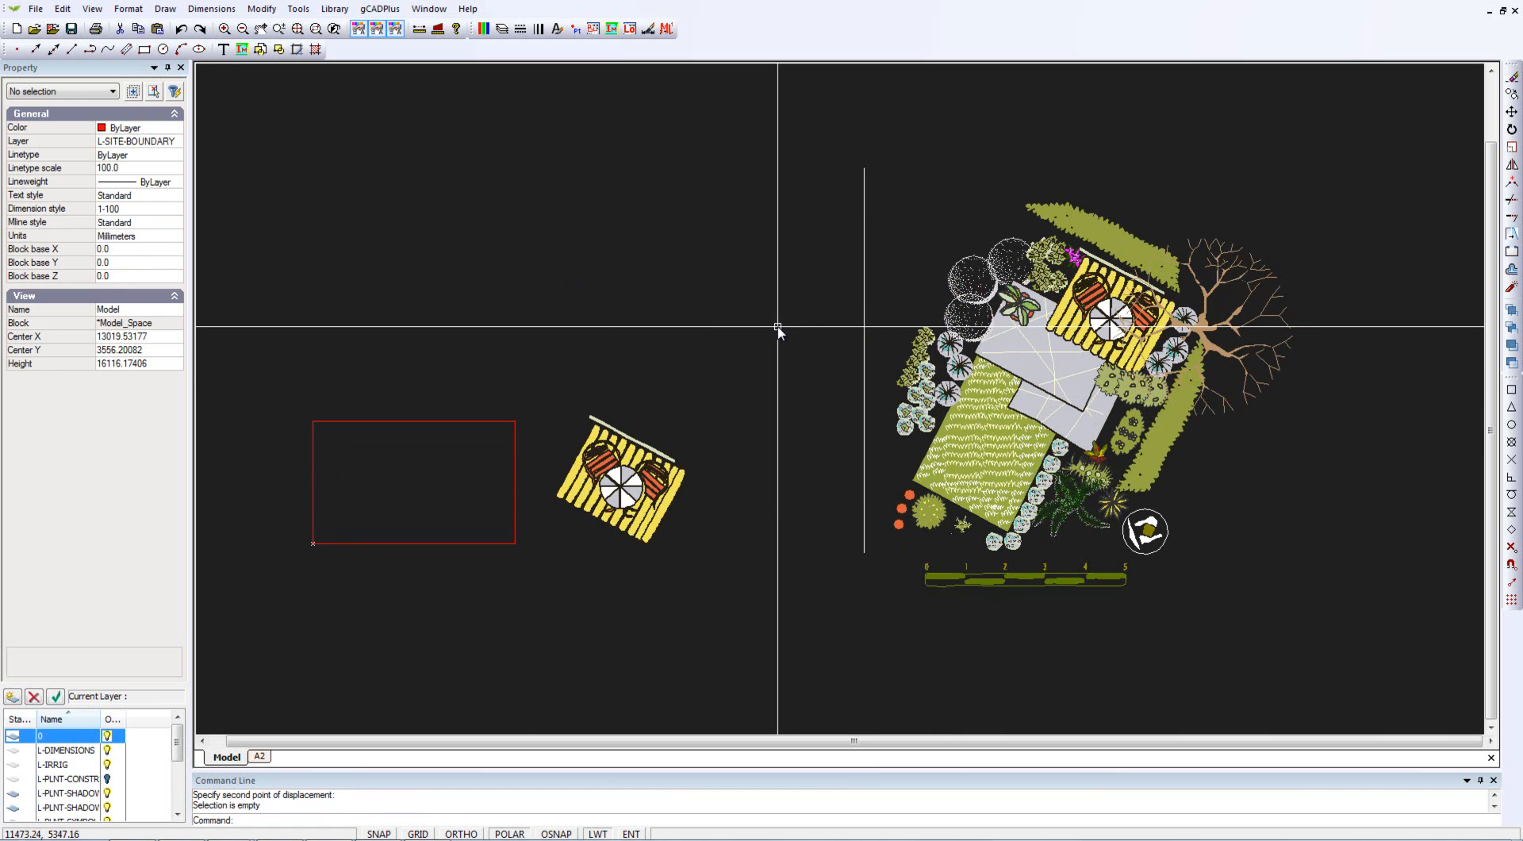
Rotate the copied deck to about 298.5 degrees so its boards run parallel to the boundary's long side, and deselect it
click(625, 494)
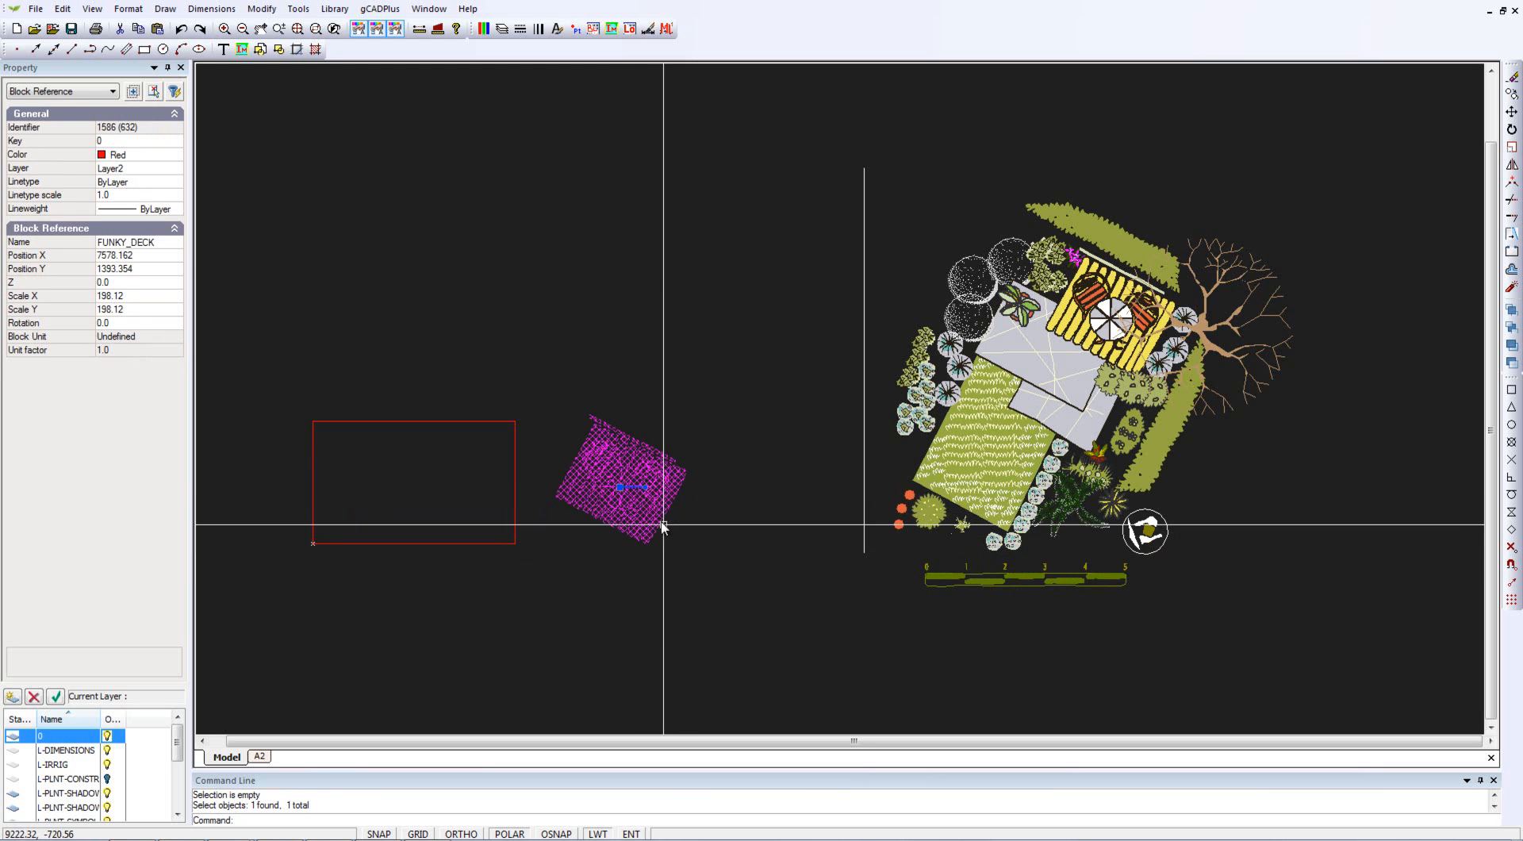
click(645, 487)
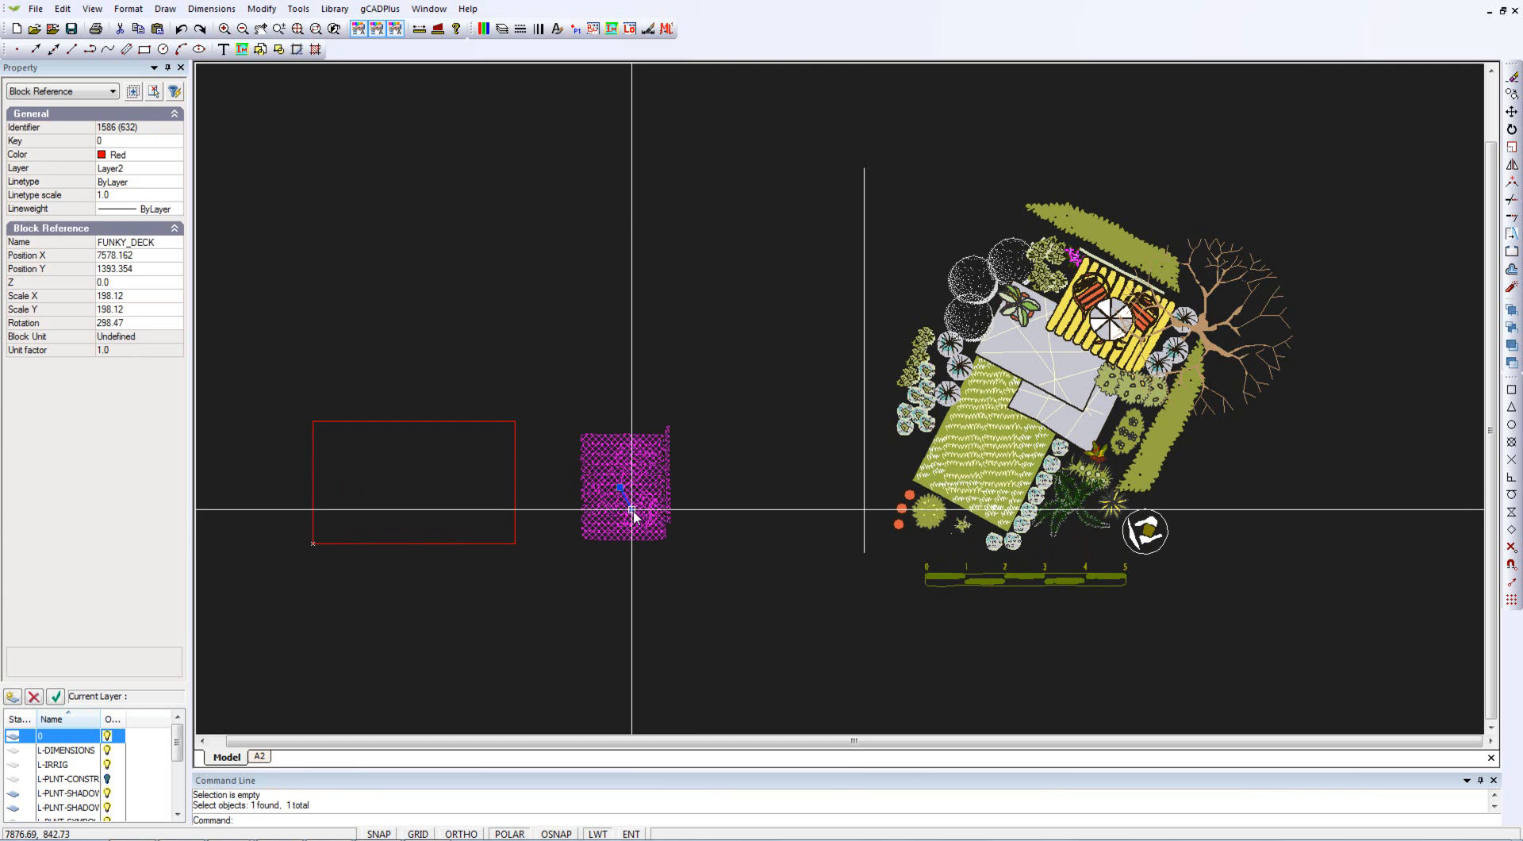
right_click(716, 486)
click(764, 514)
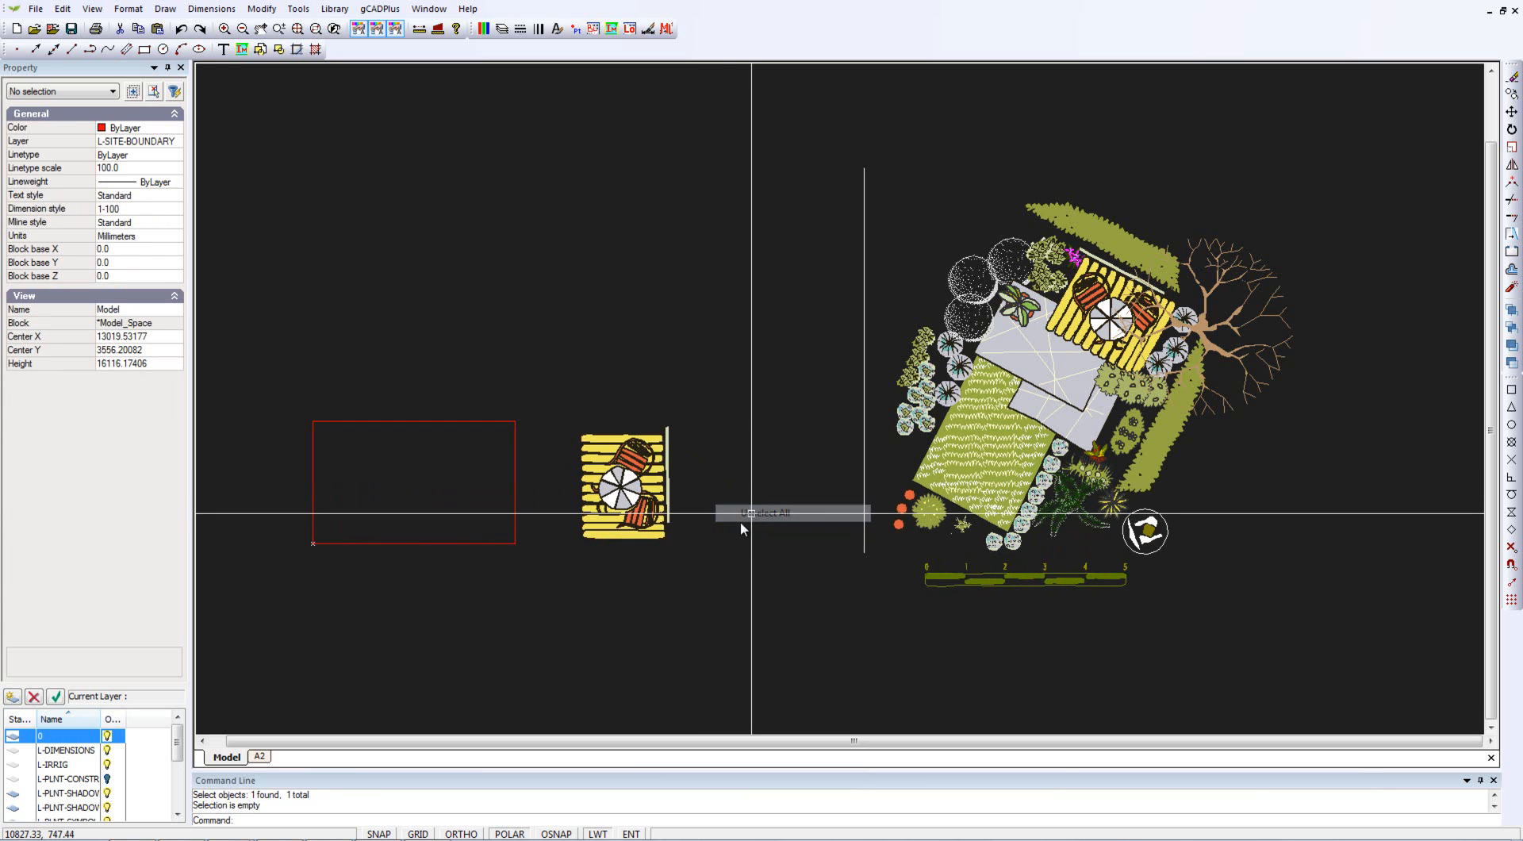
Move the rotated deck inside the site boundary near its right edge, at about 3429,1393, and deselect it
click(635, 498)
click(619, 487)
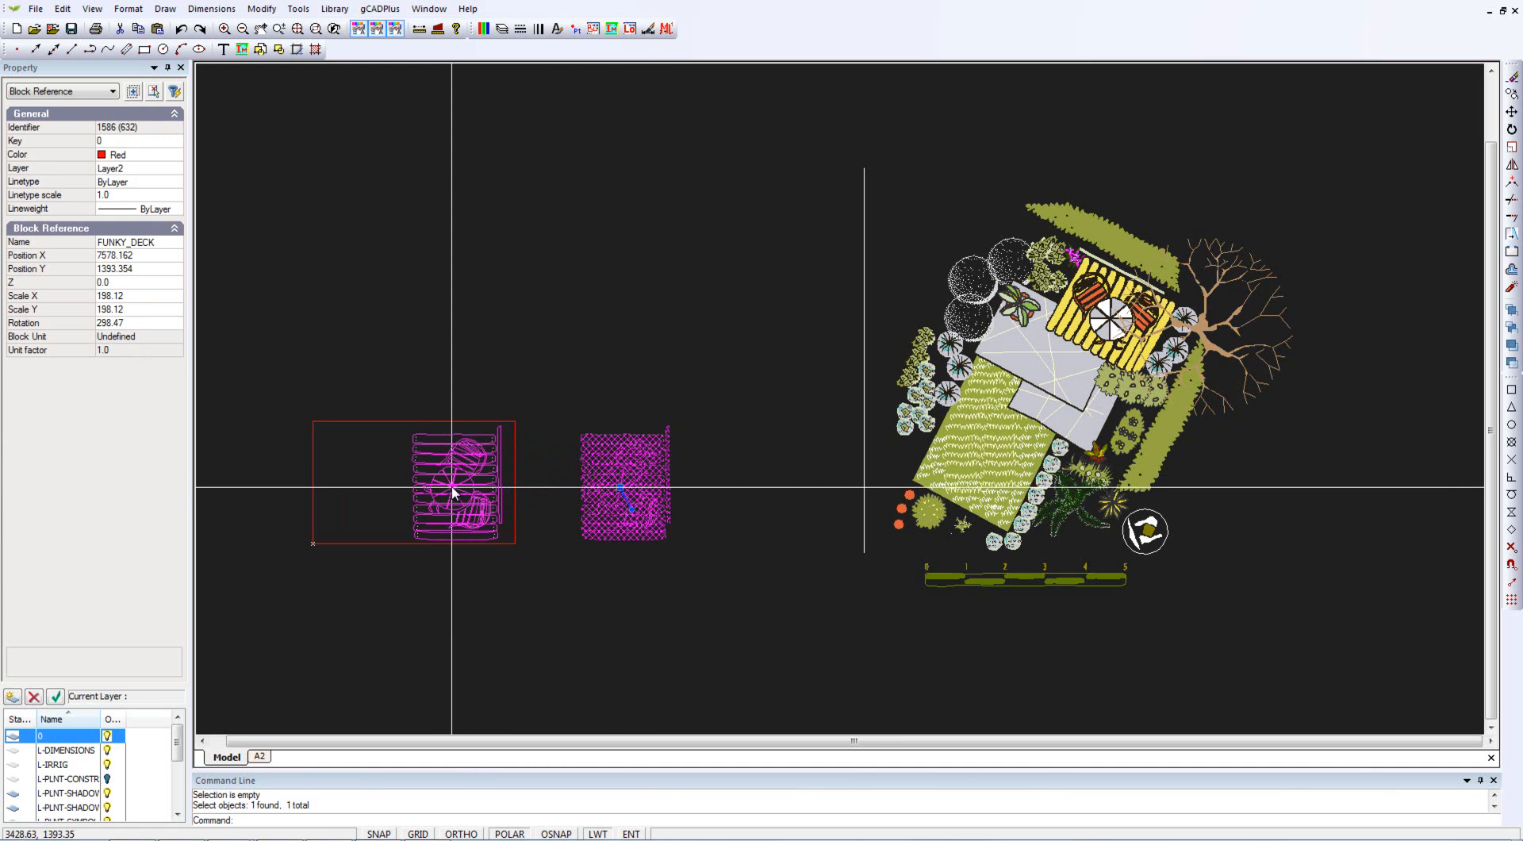
click(452, 491)
right_click(555, 483)
click(603, 510)
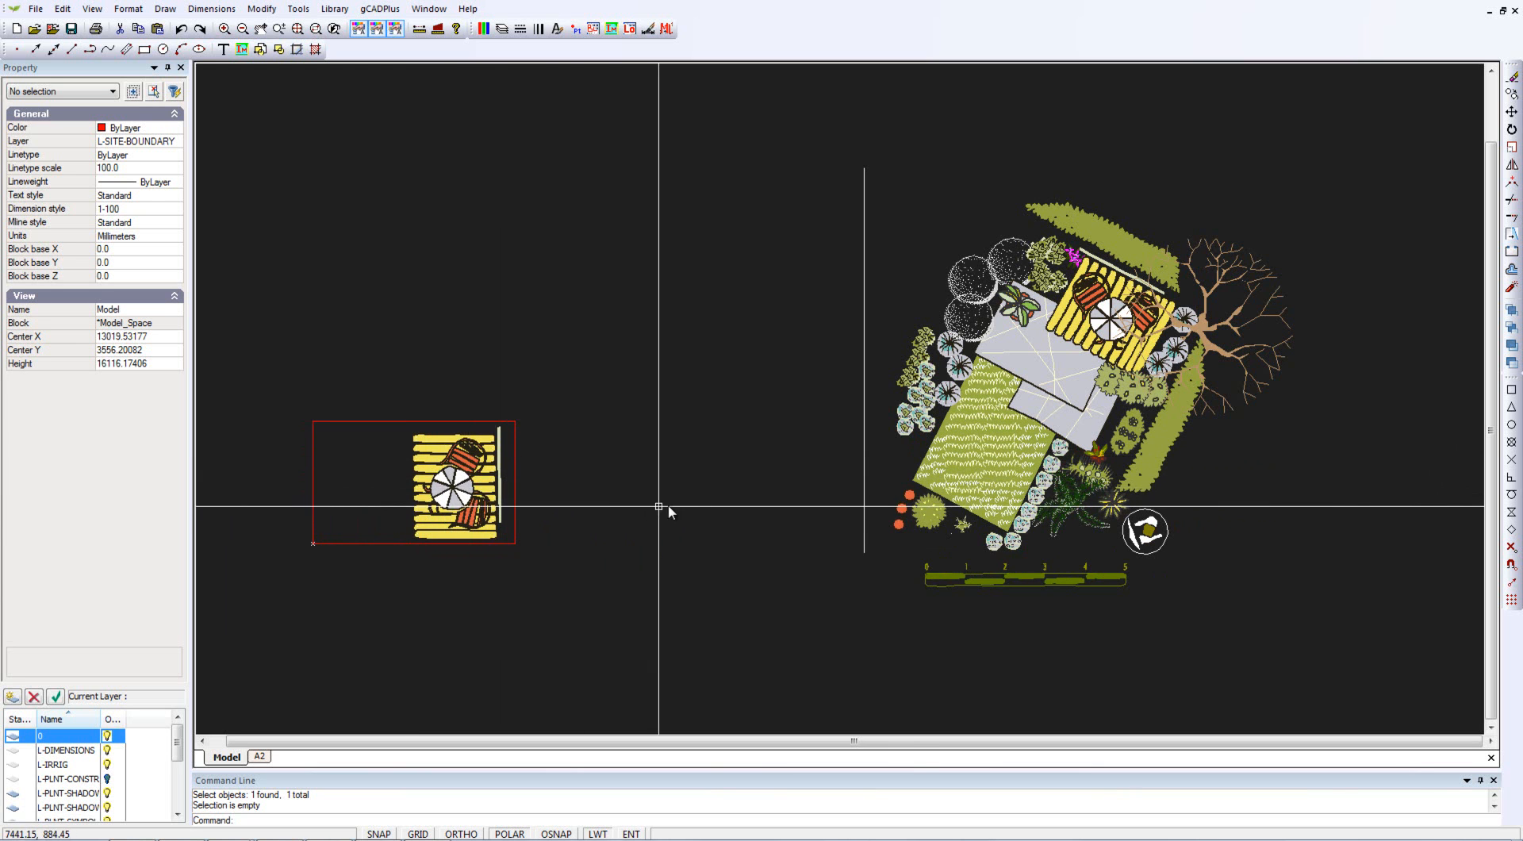
Copy the smaller grey paving platform to about 5836,1452 beside the boundary and rotate the copy upright to about 299.6 degrees
click(1051, 415)
right_click(1053, 414)
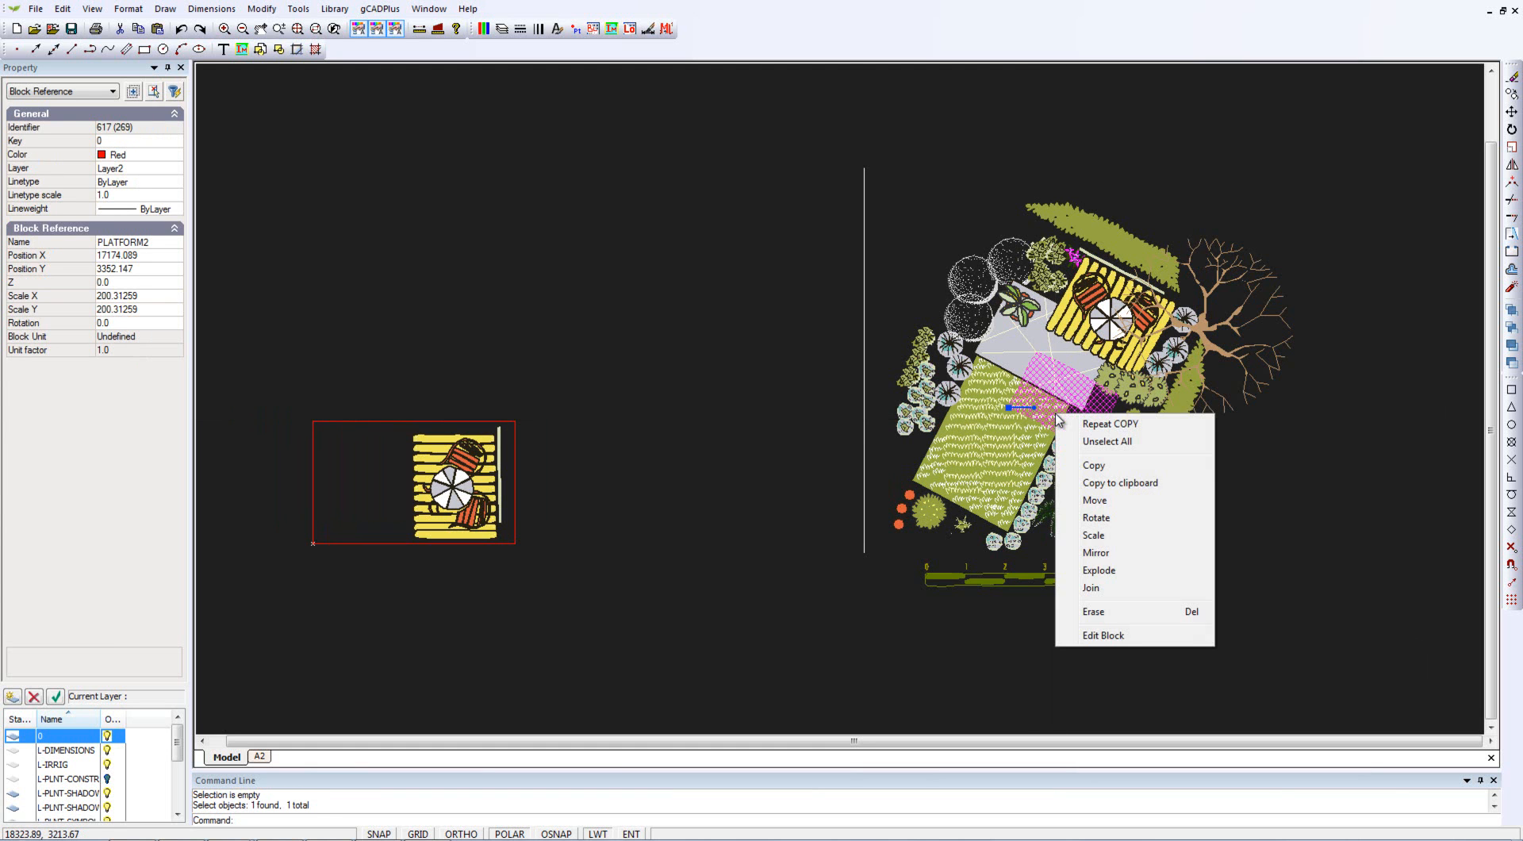
click(1095, 467)
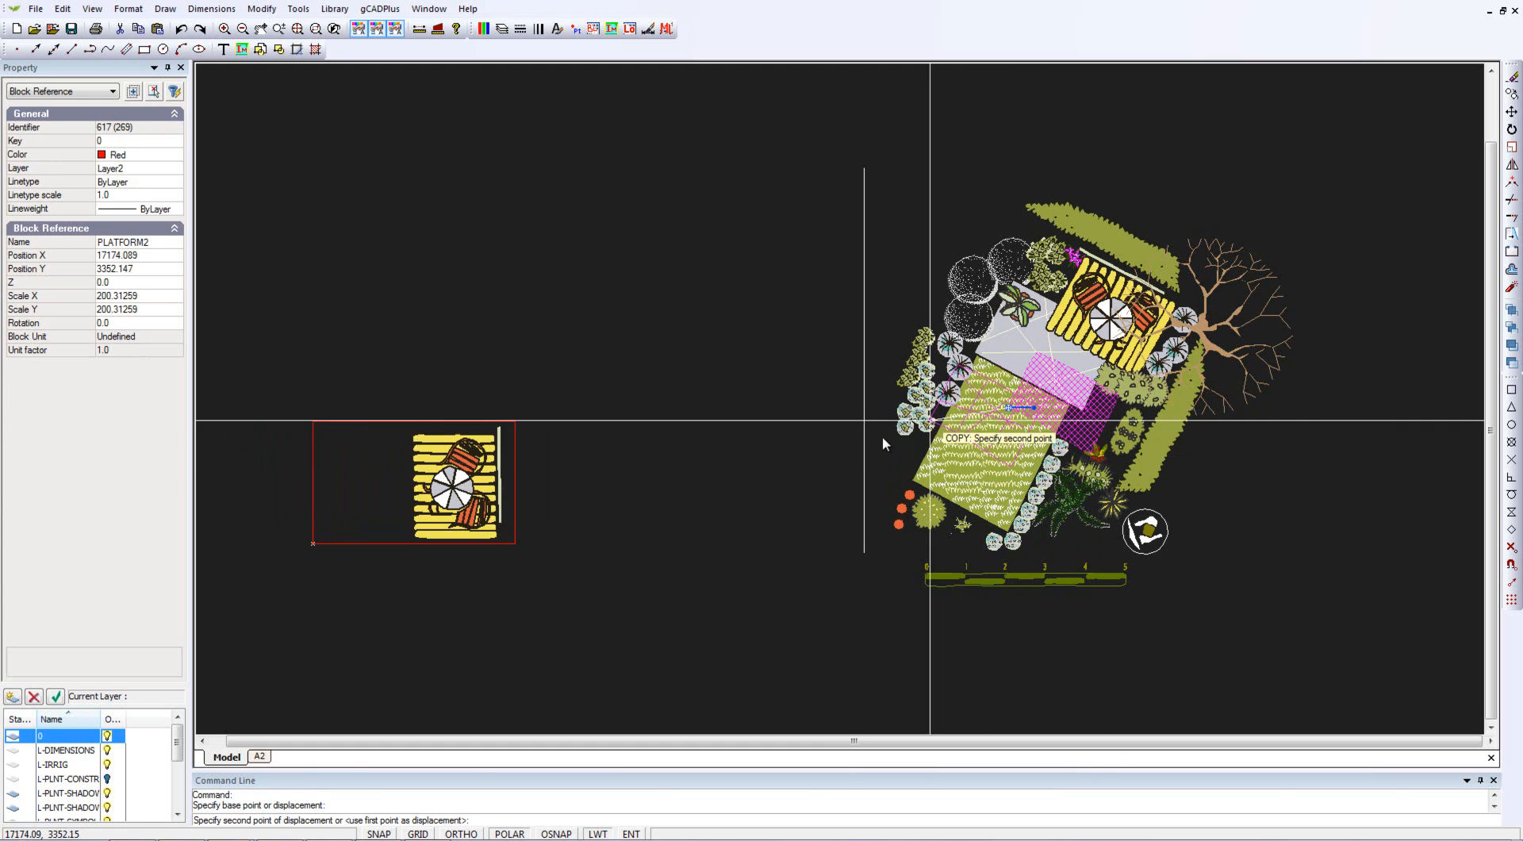
click(553, 490)
right_click(552, 486)
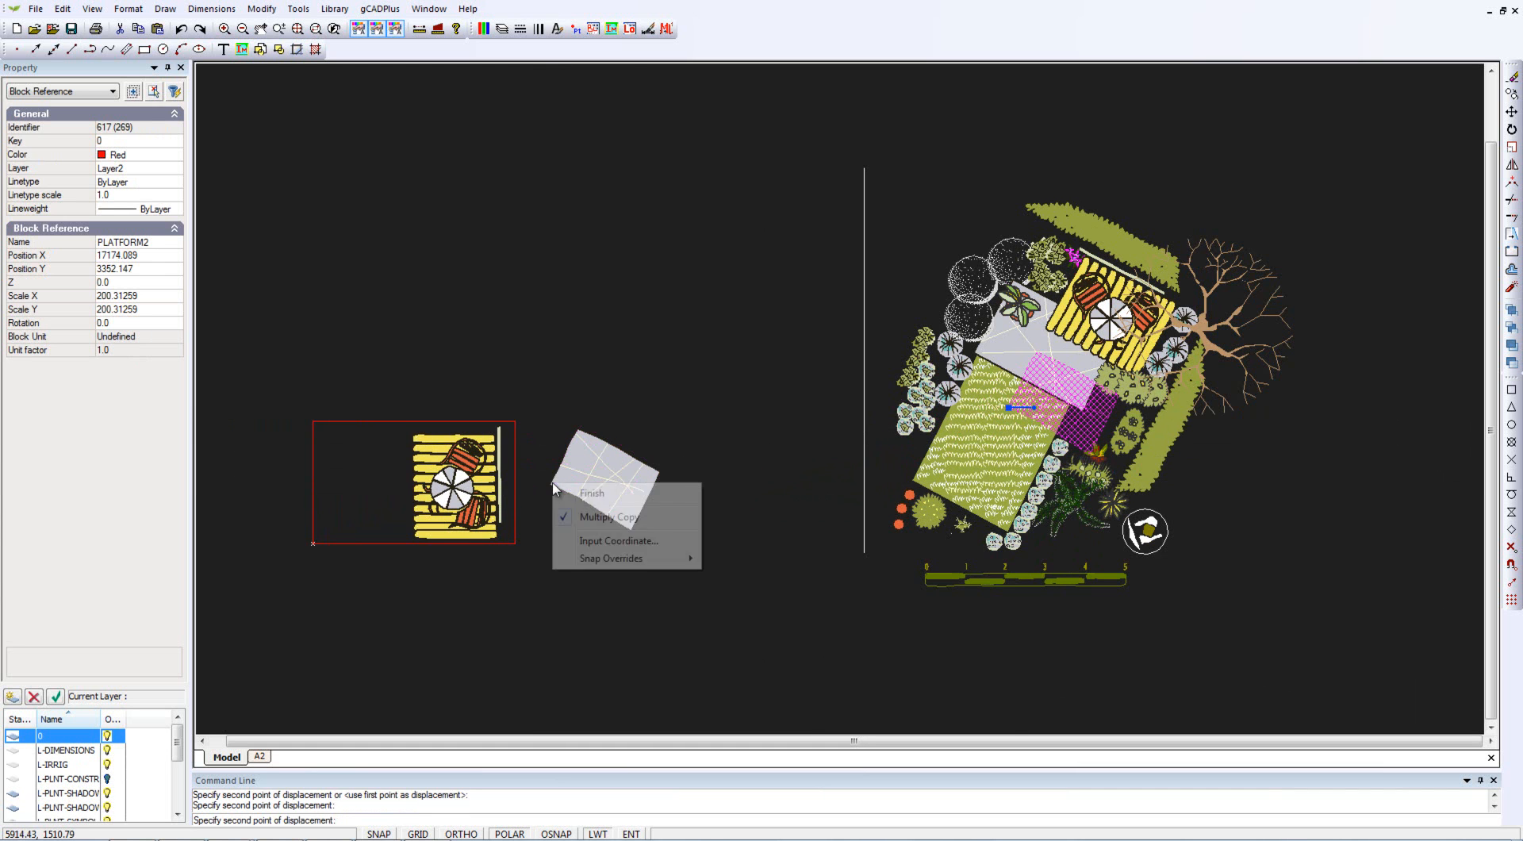
click(593, 493)
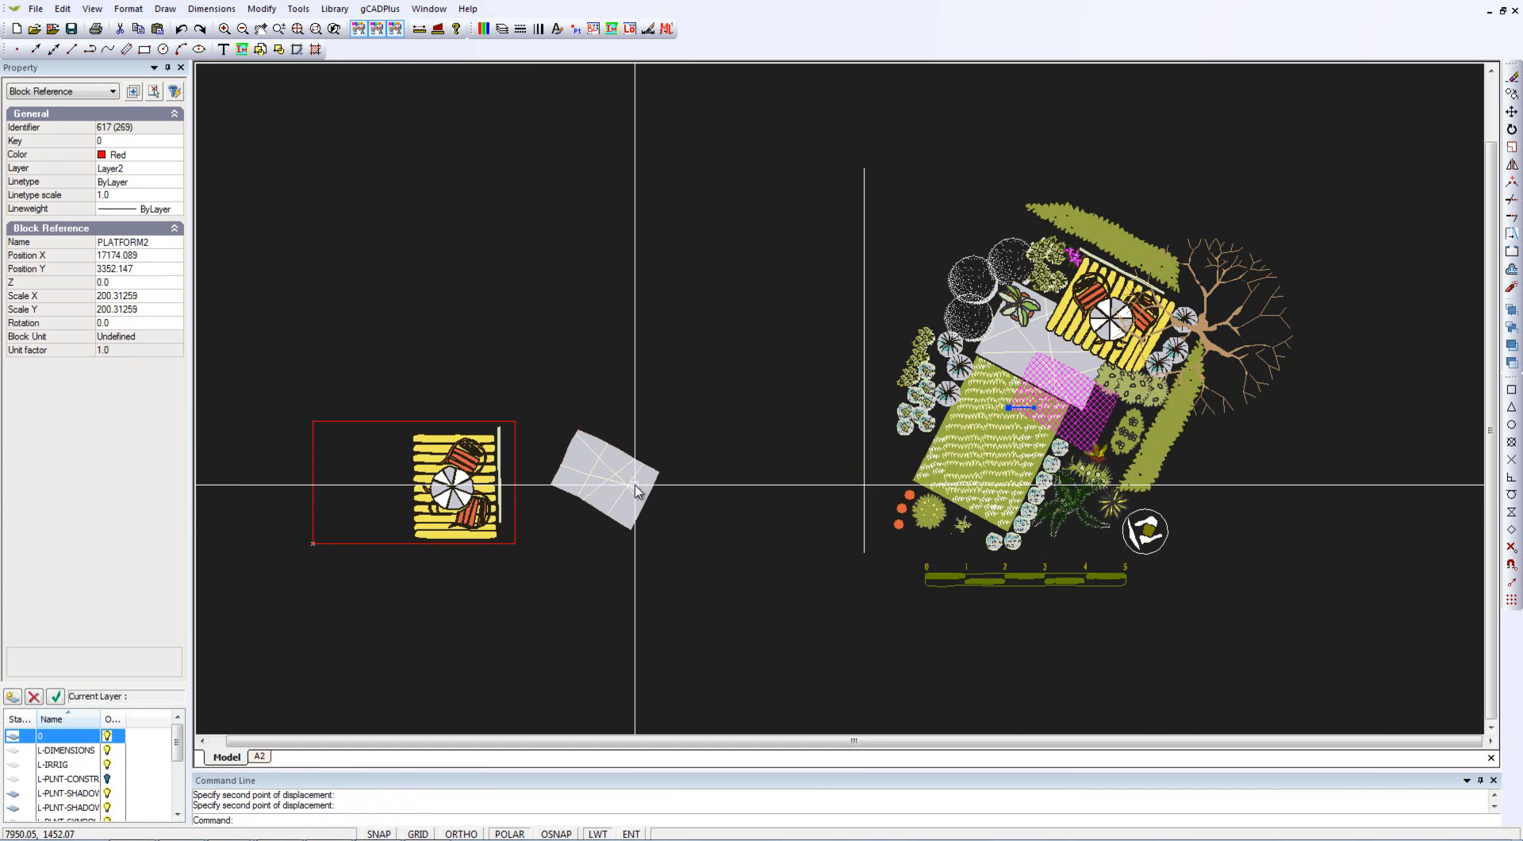
click(637, 490)
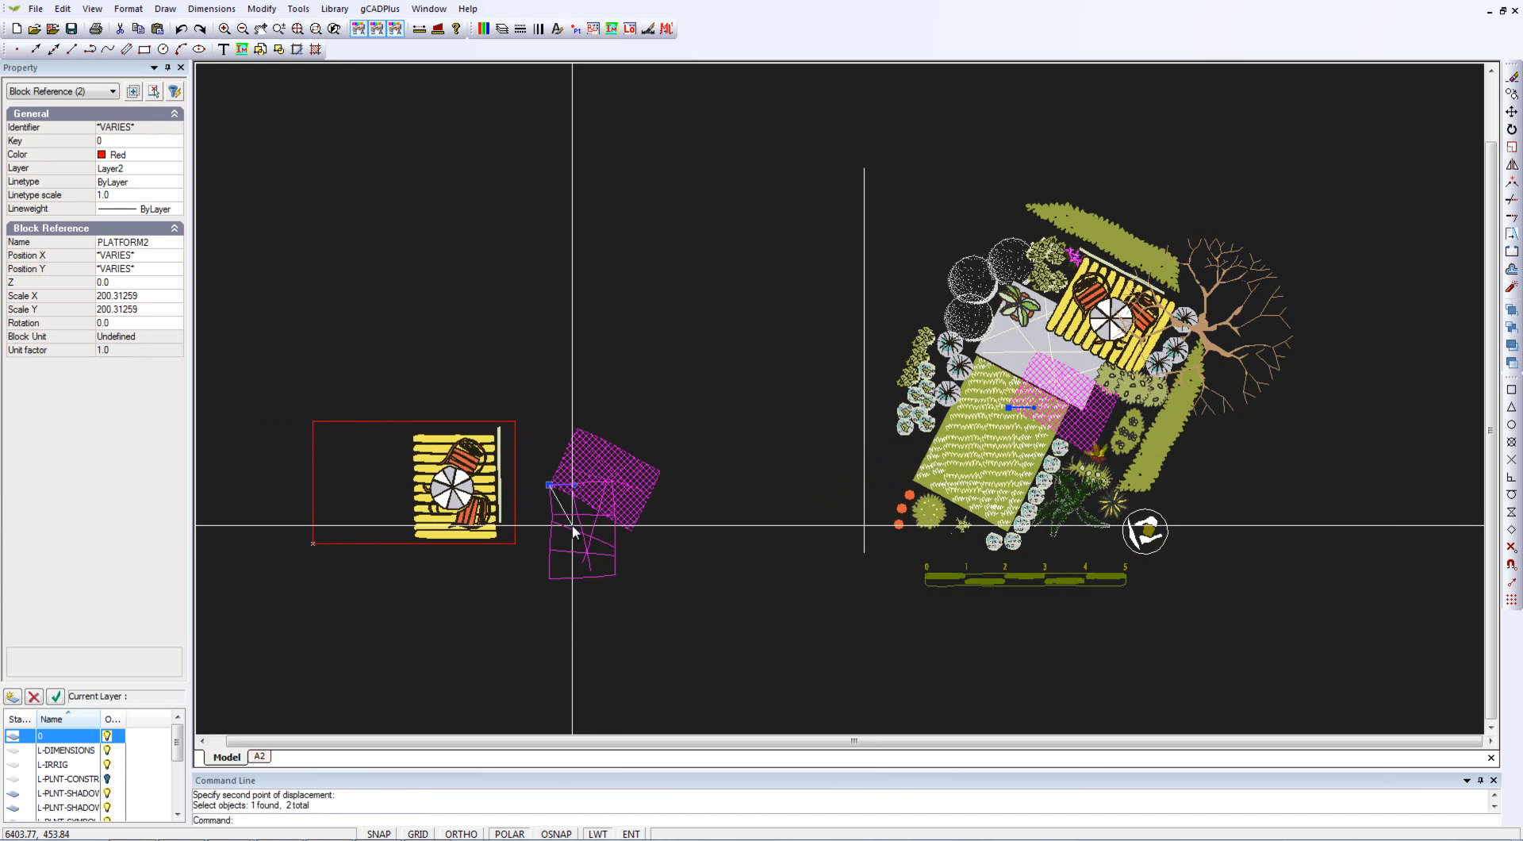
click(575, 530)
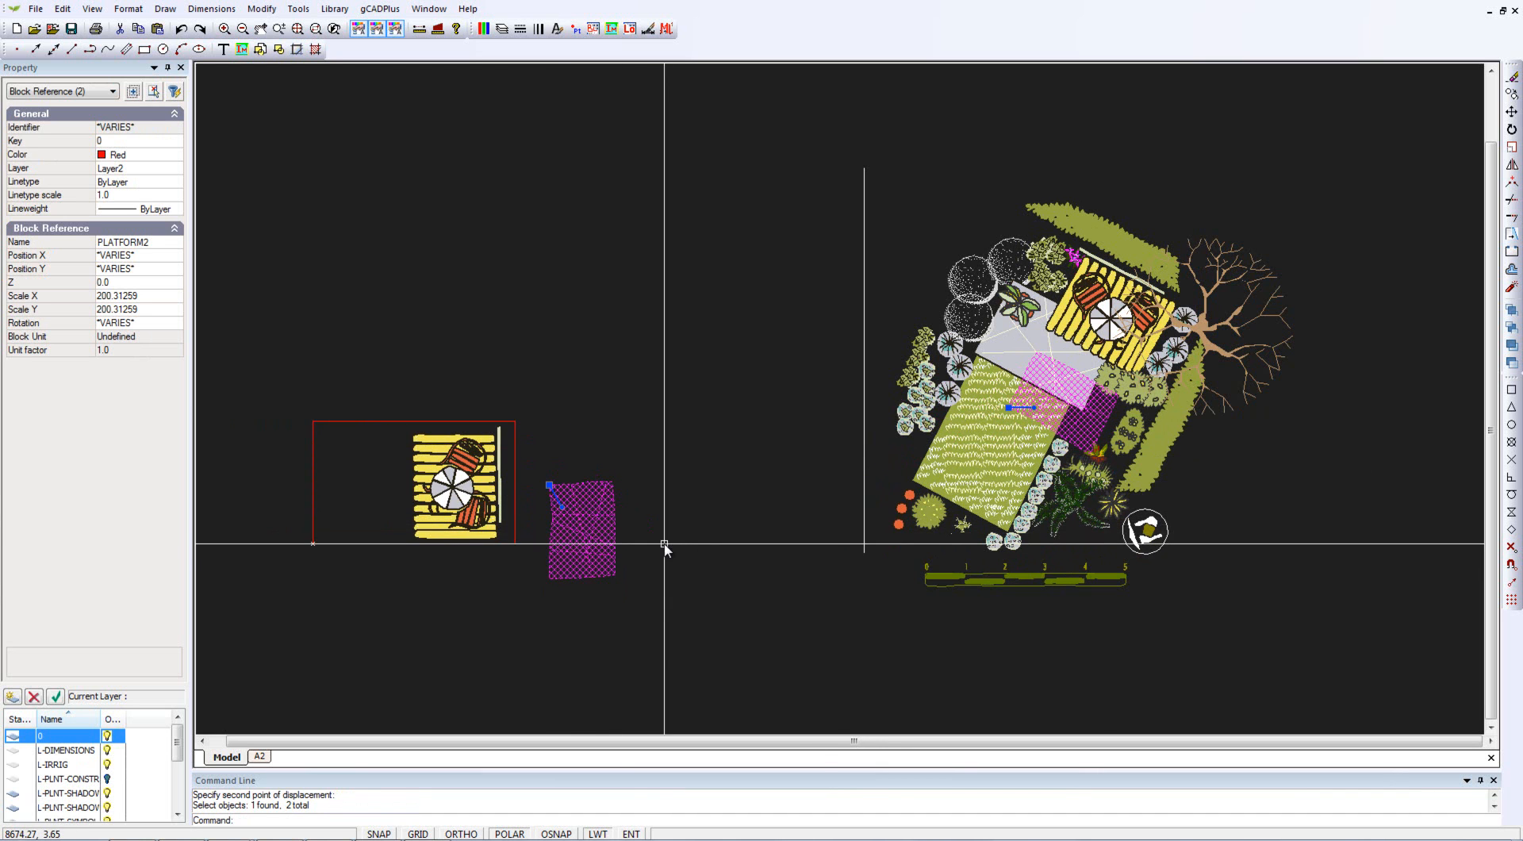
right_click(664, 545)
click(703, 630)
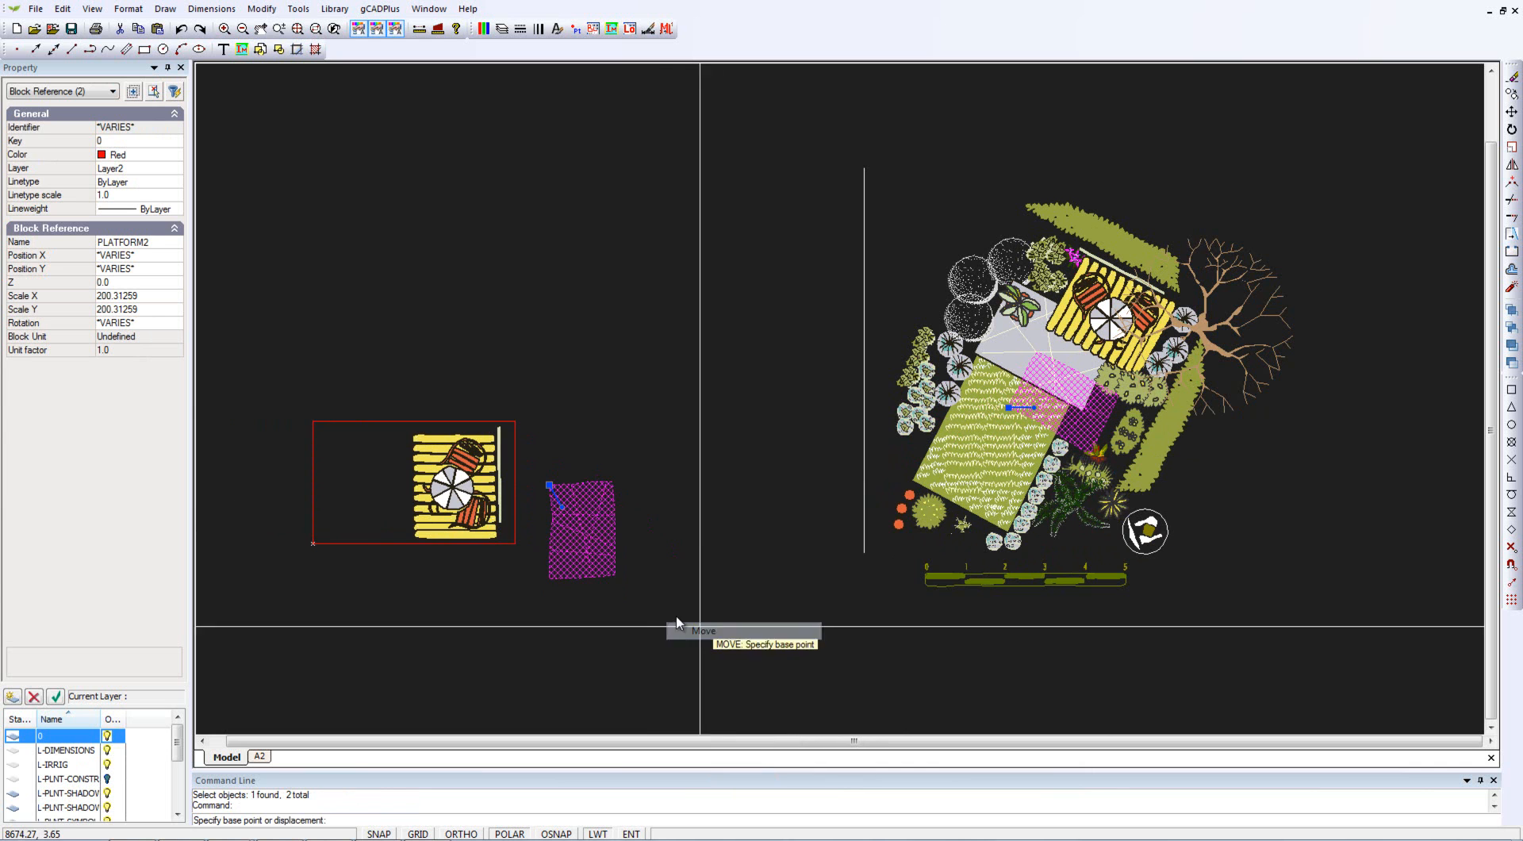
click(593, 538)
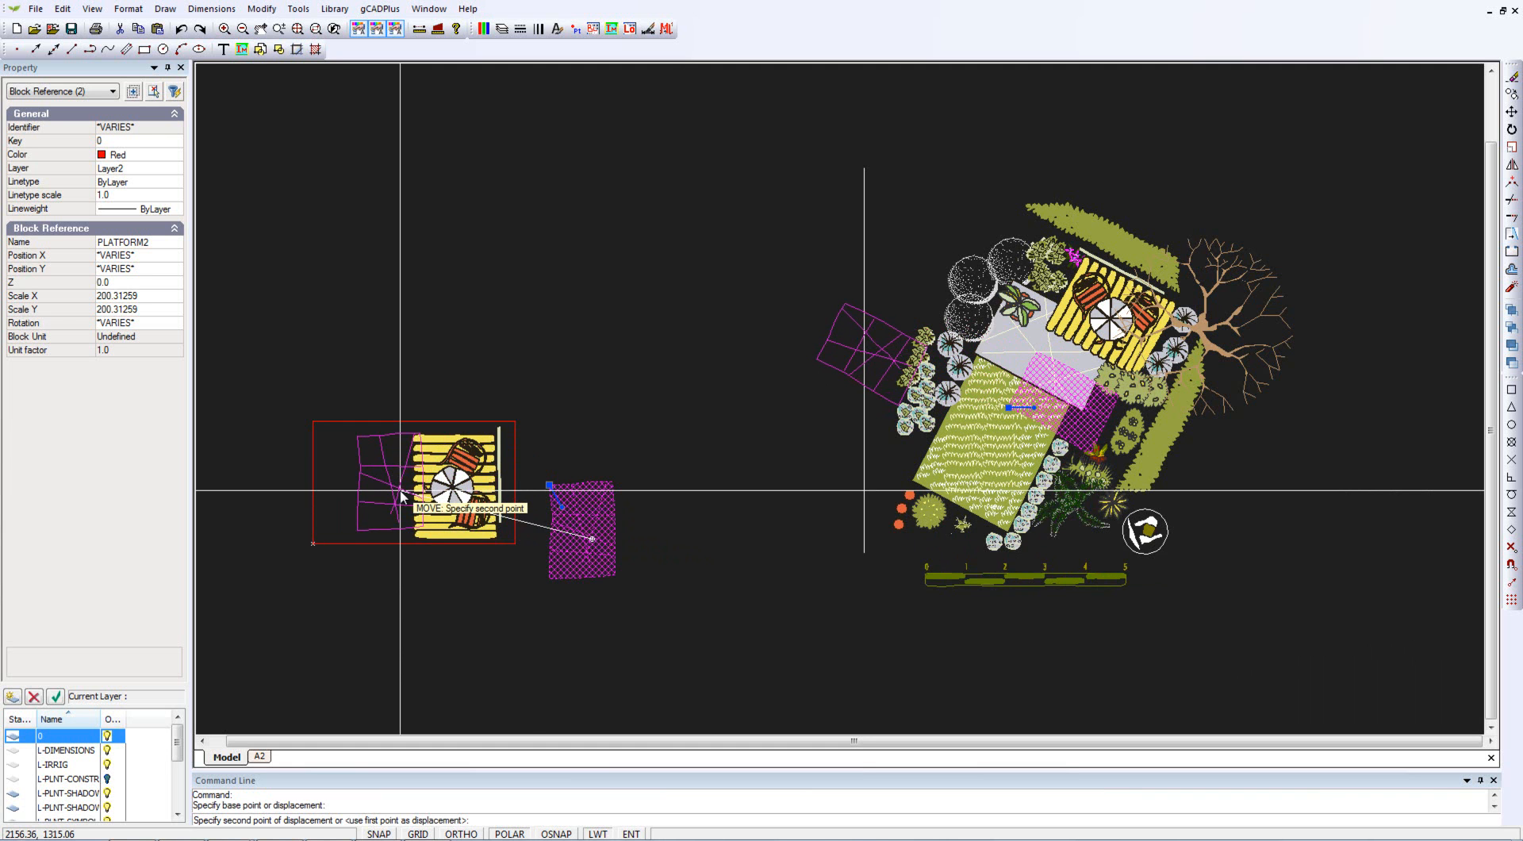
right_click(742, 430)
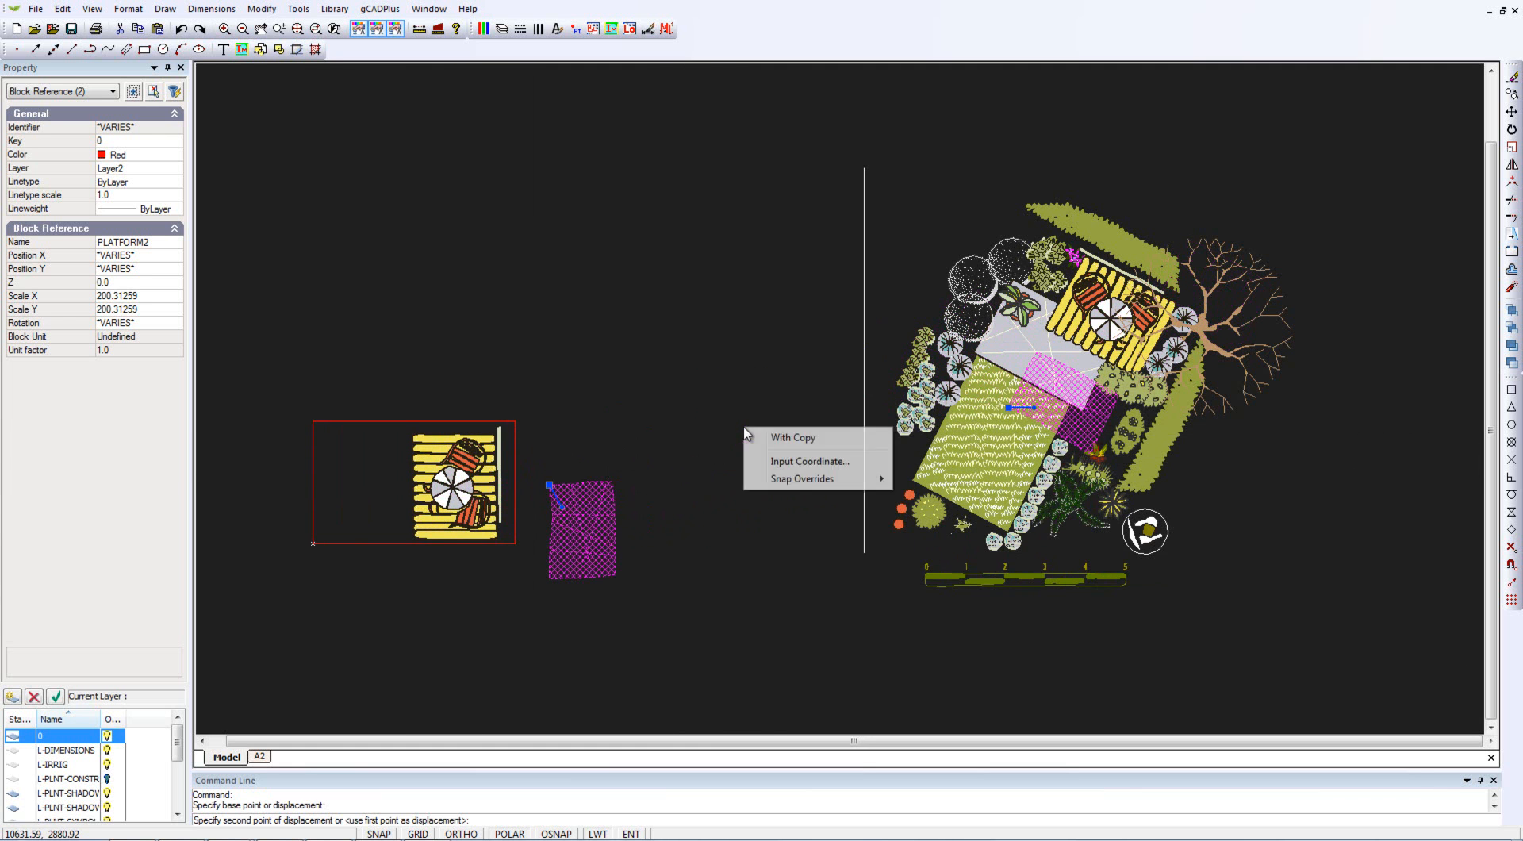
click(735, 445)
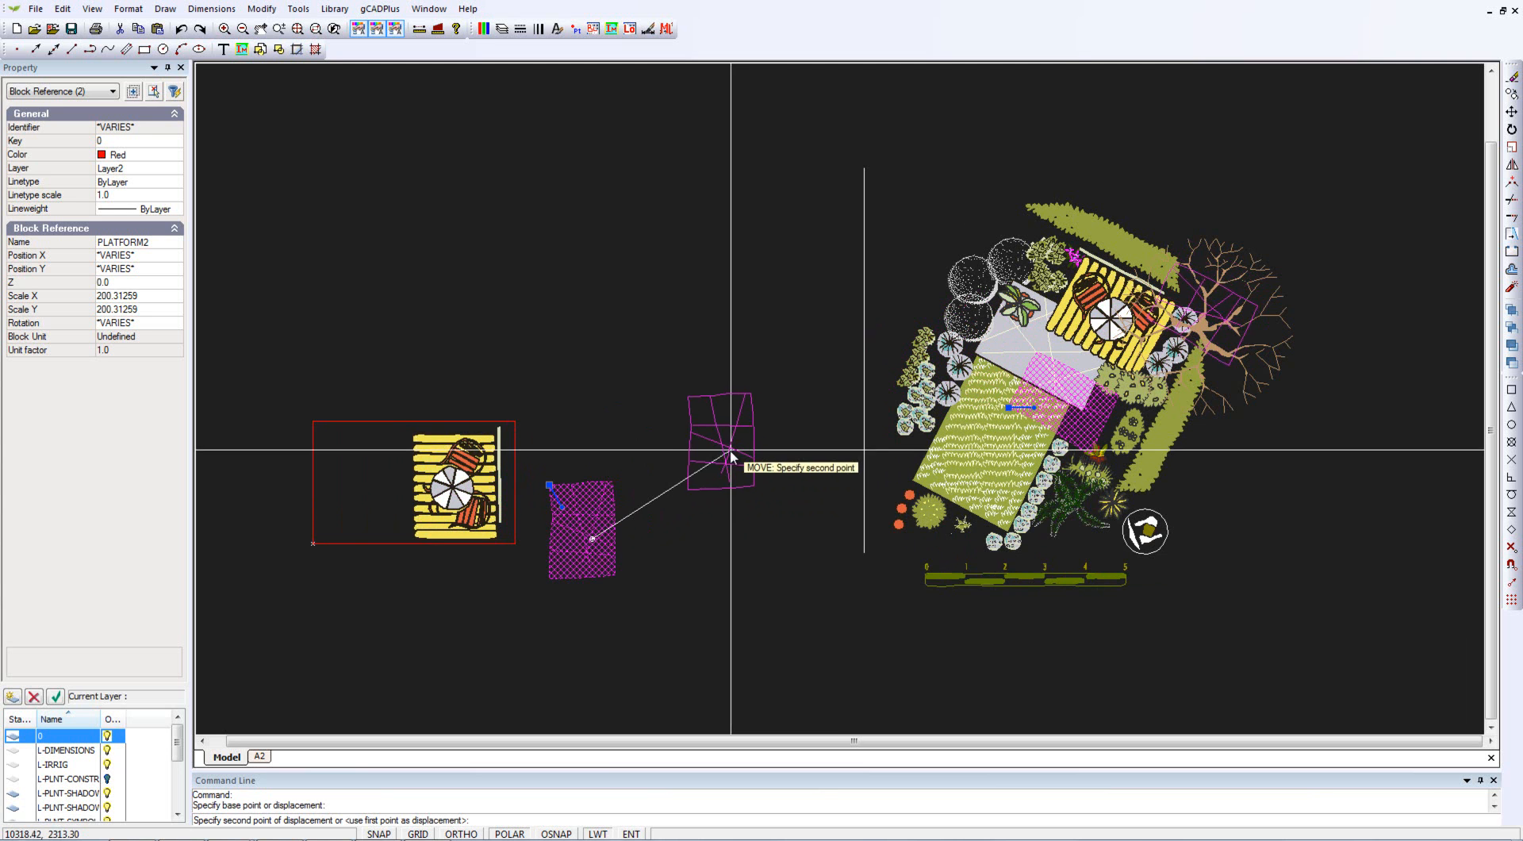
right_click(738, 442)
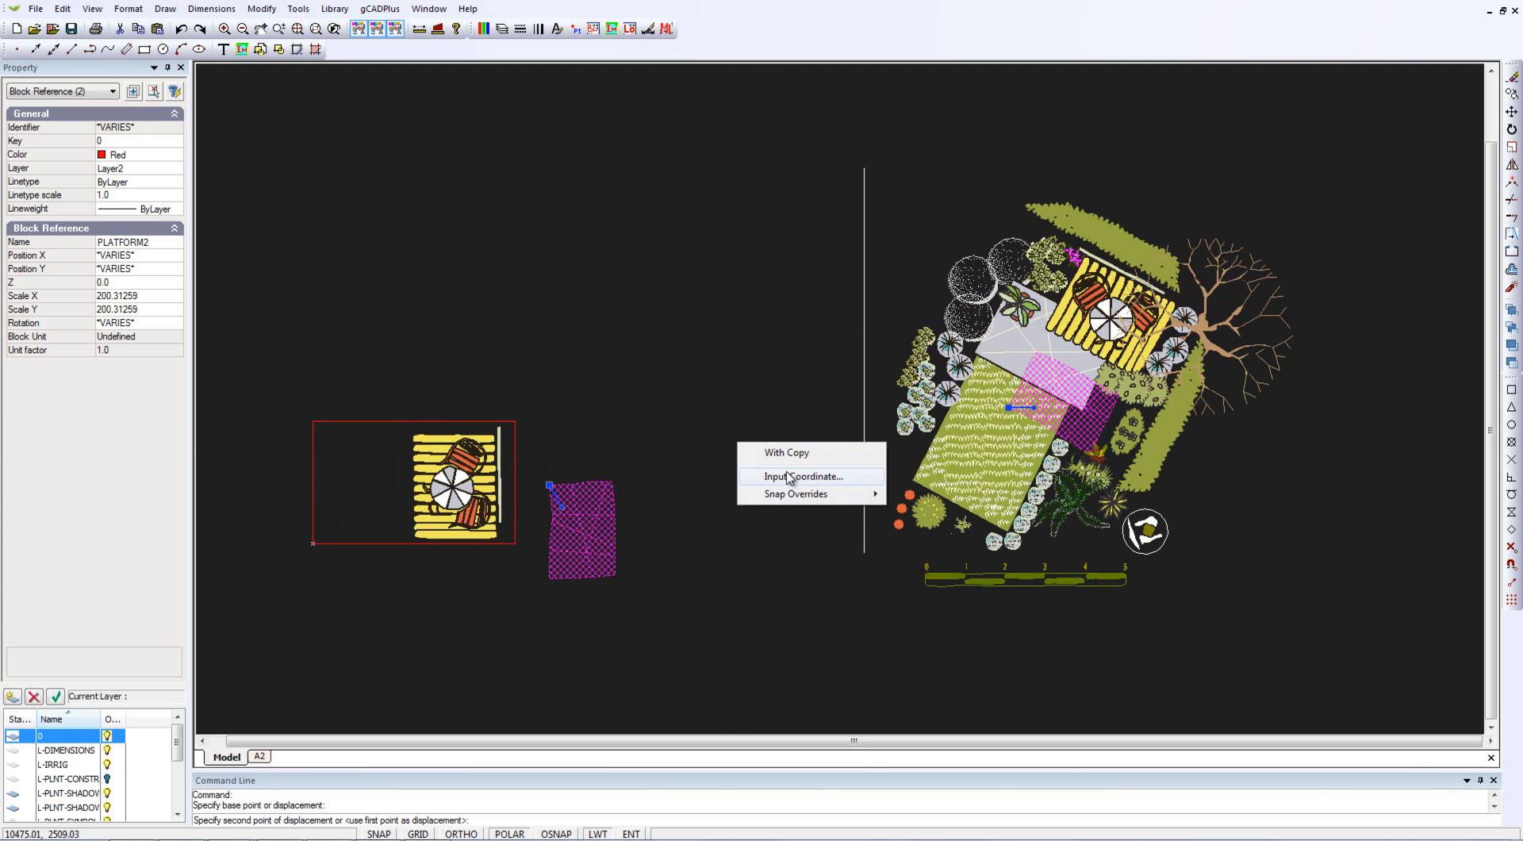
key(Escape)
key(Escape)
key(Escape)
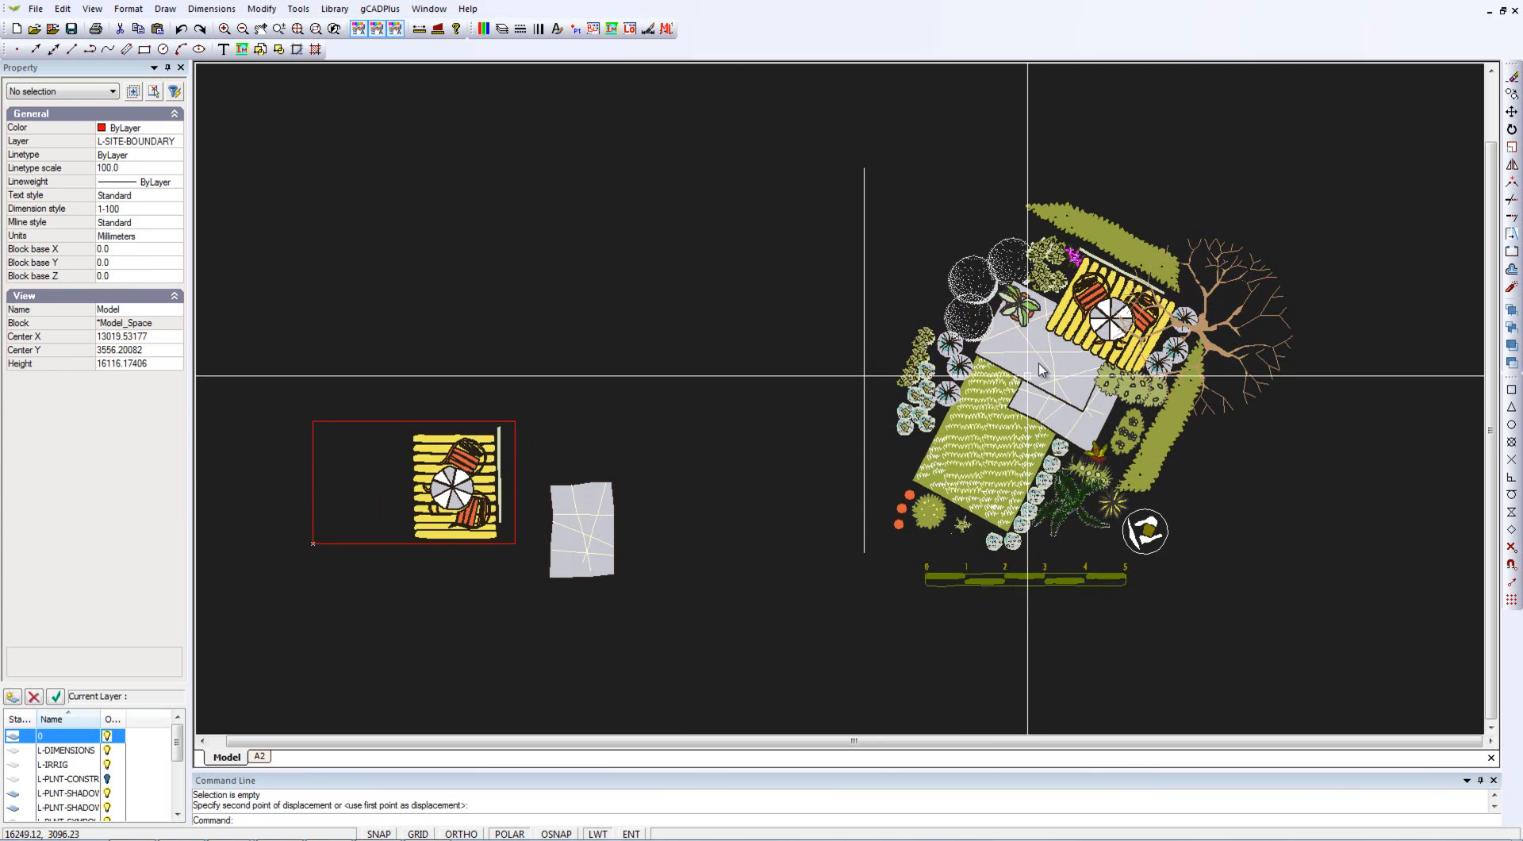
Move only the copied grey paving inside the site boundary to about 1060,2529, slightly overlapping the deck's left edge
click(597, 546)
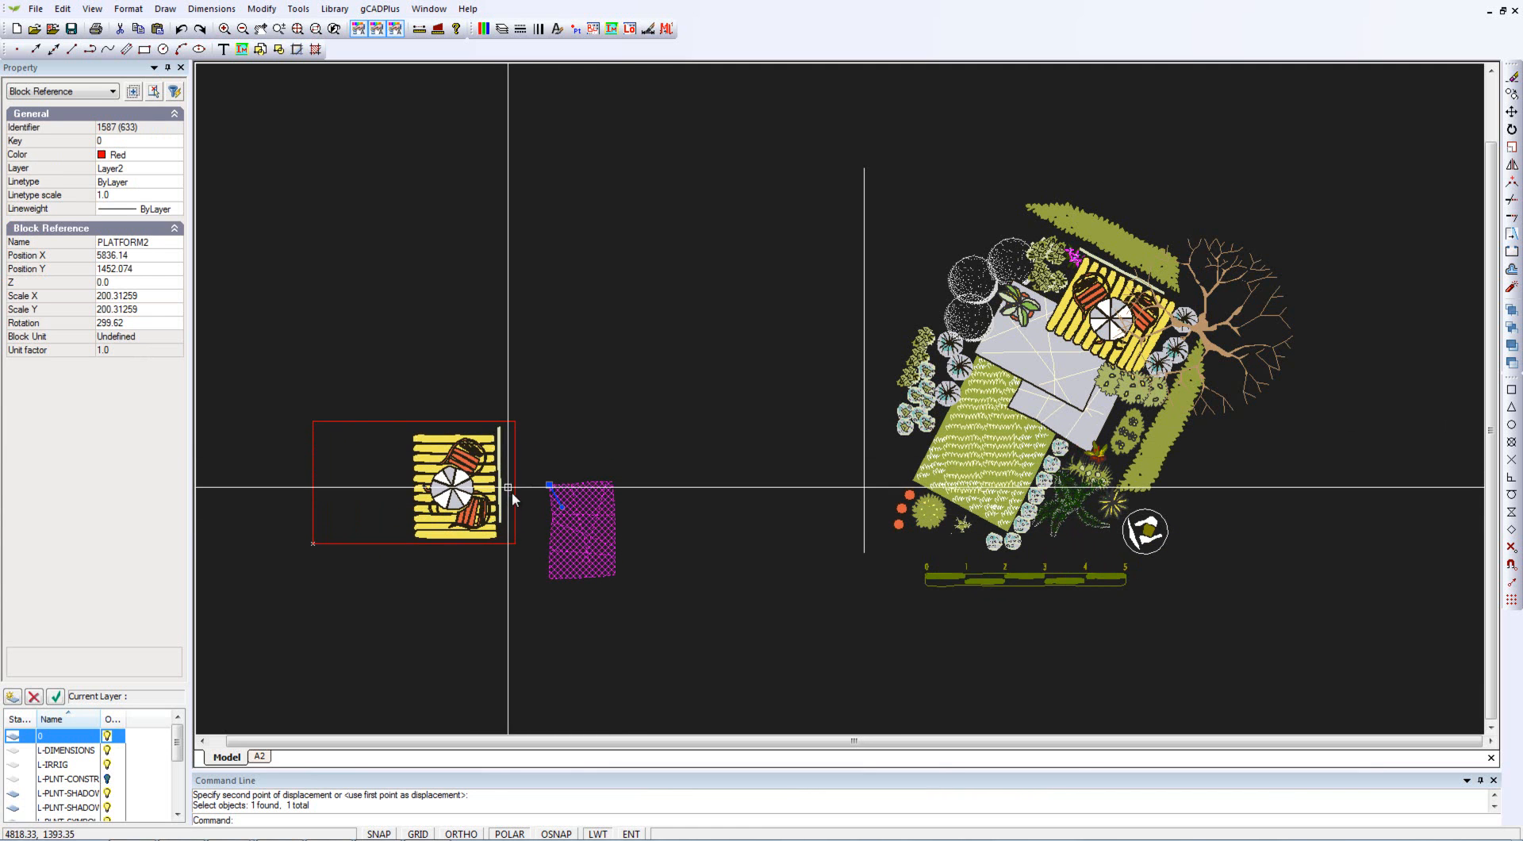
right_click(649, 537)
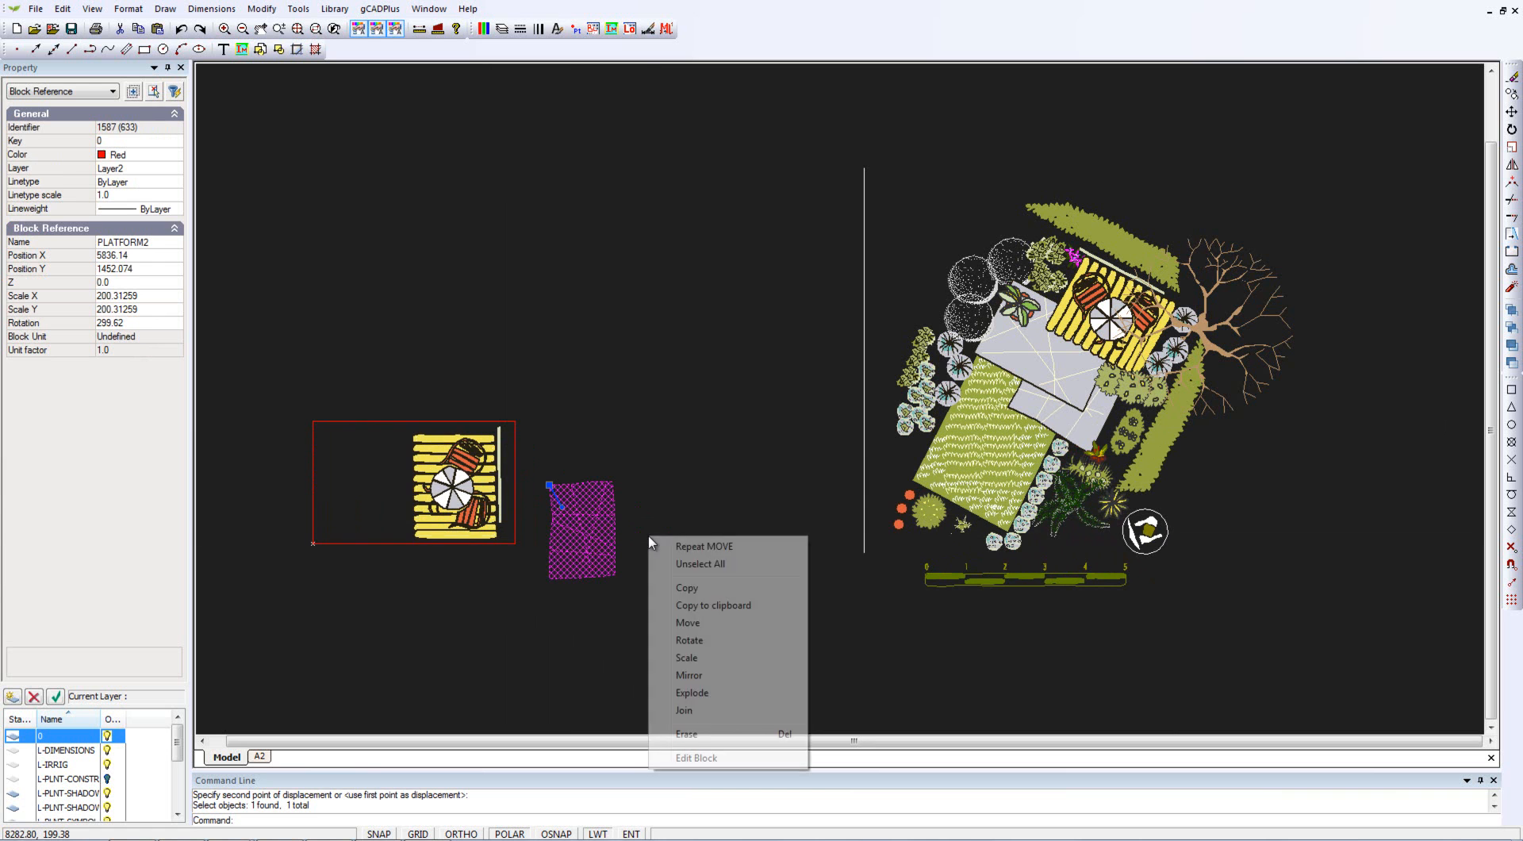
click(688, 623)
click(576, 540)
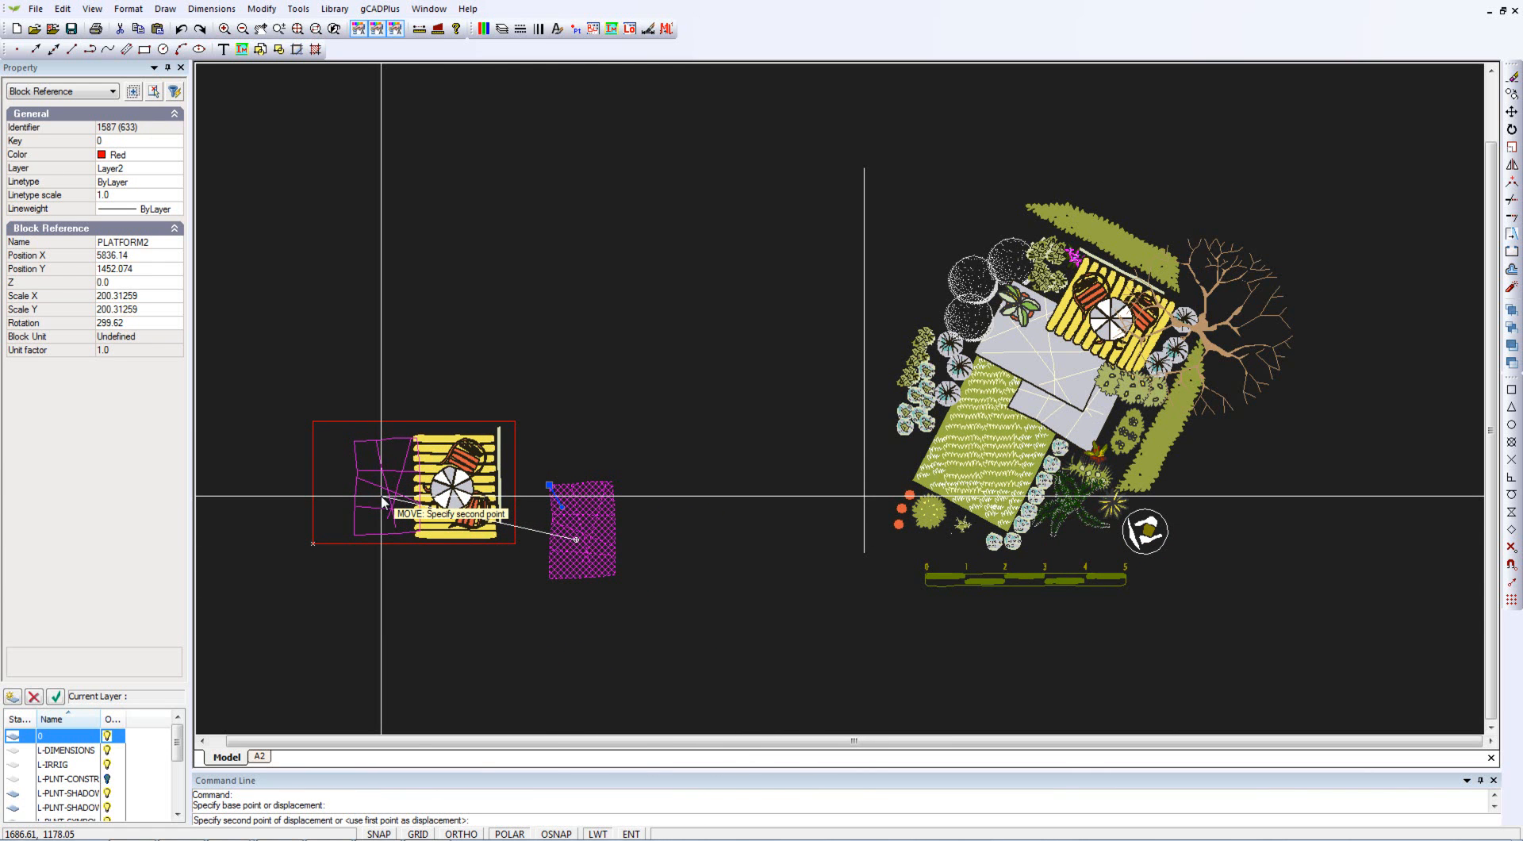
click(384, 502)
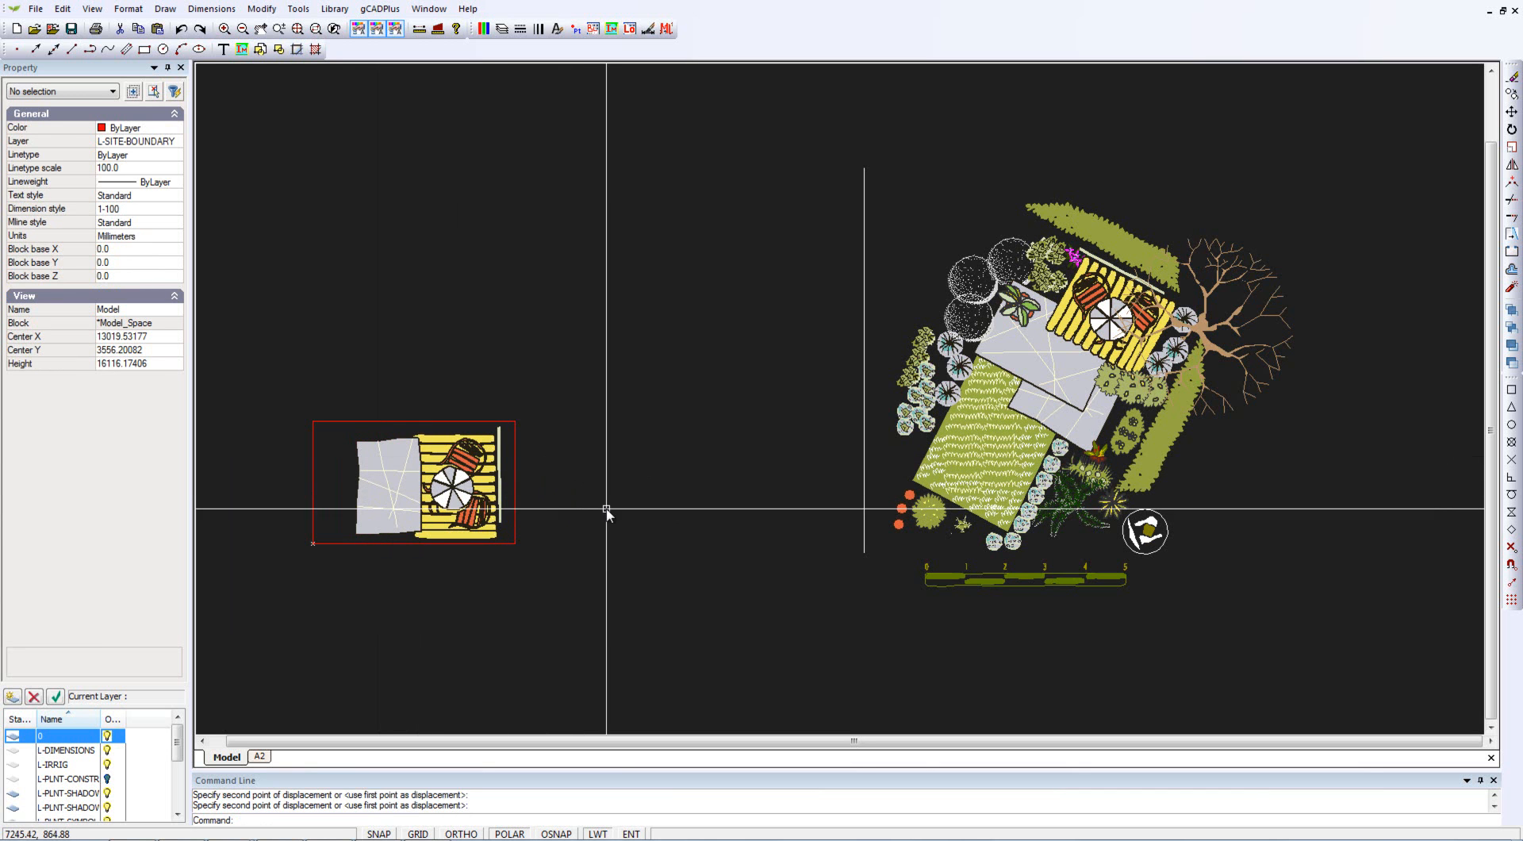
Send the copied grey paving to the back of the draw order, behind the timber deck
scroll(449, 509, up, 1)
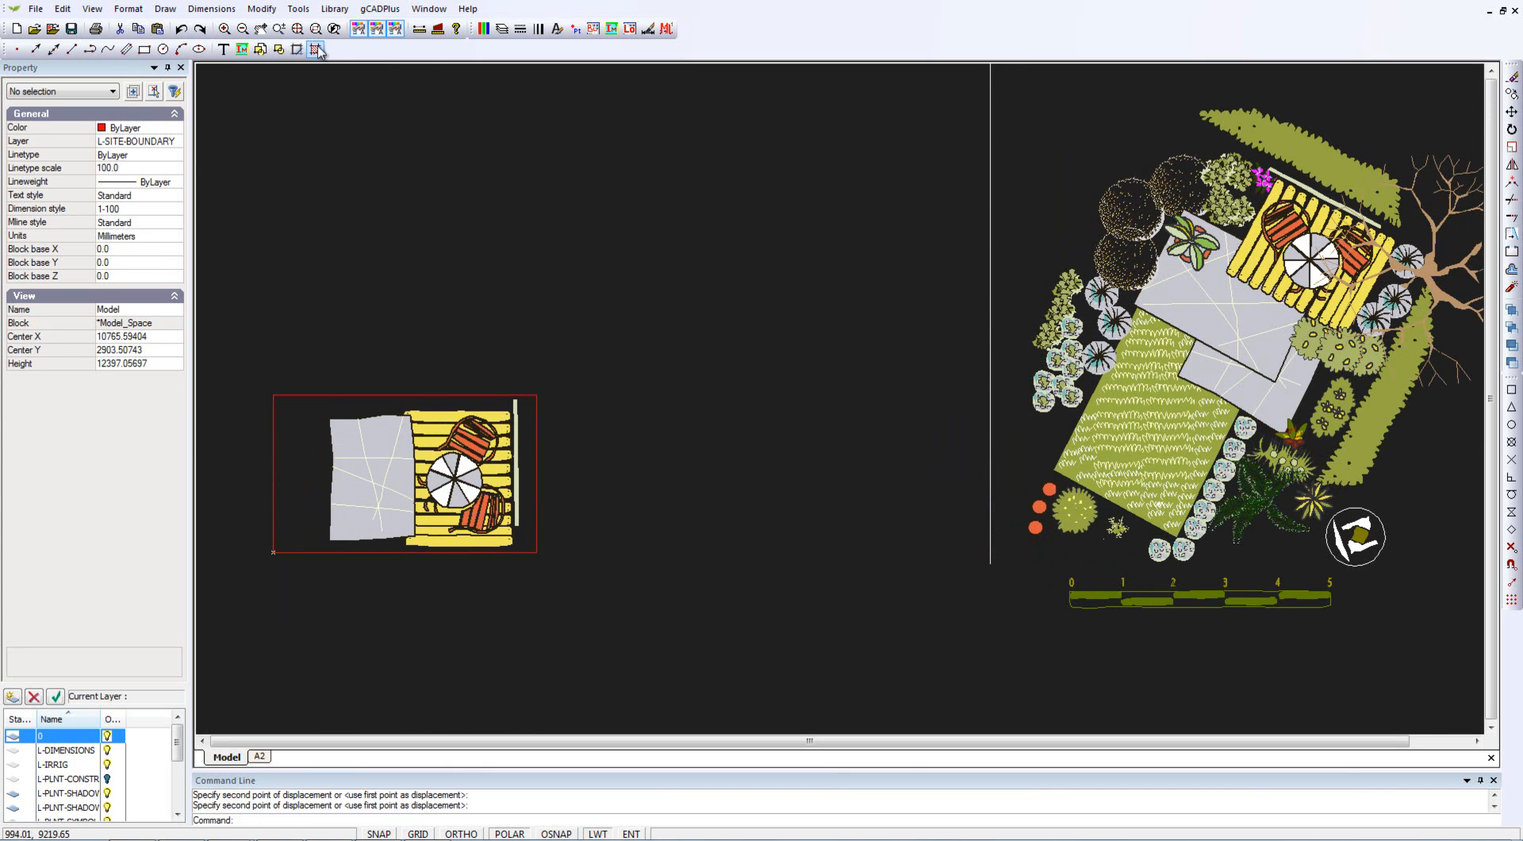
click(298, 9)
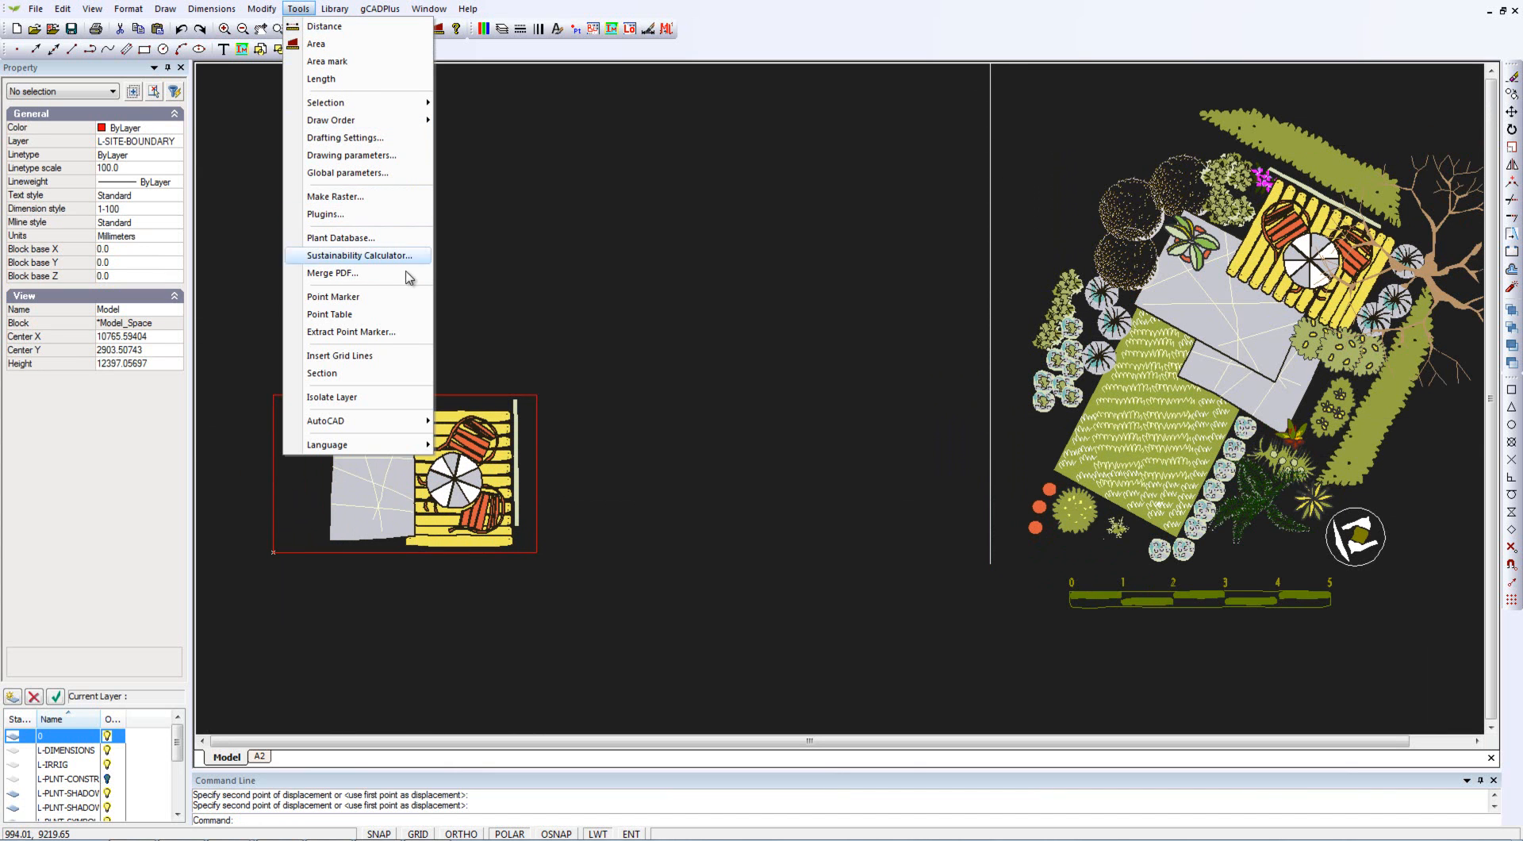
mouse_move(410, 129)
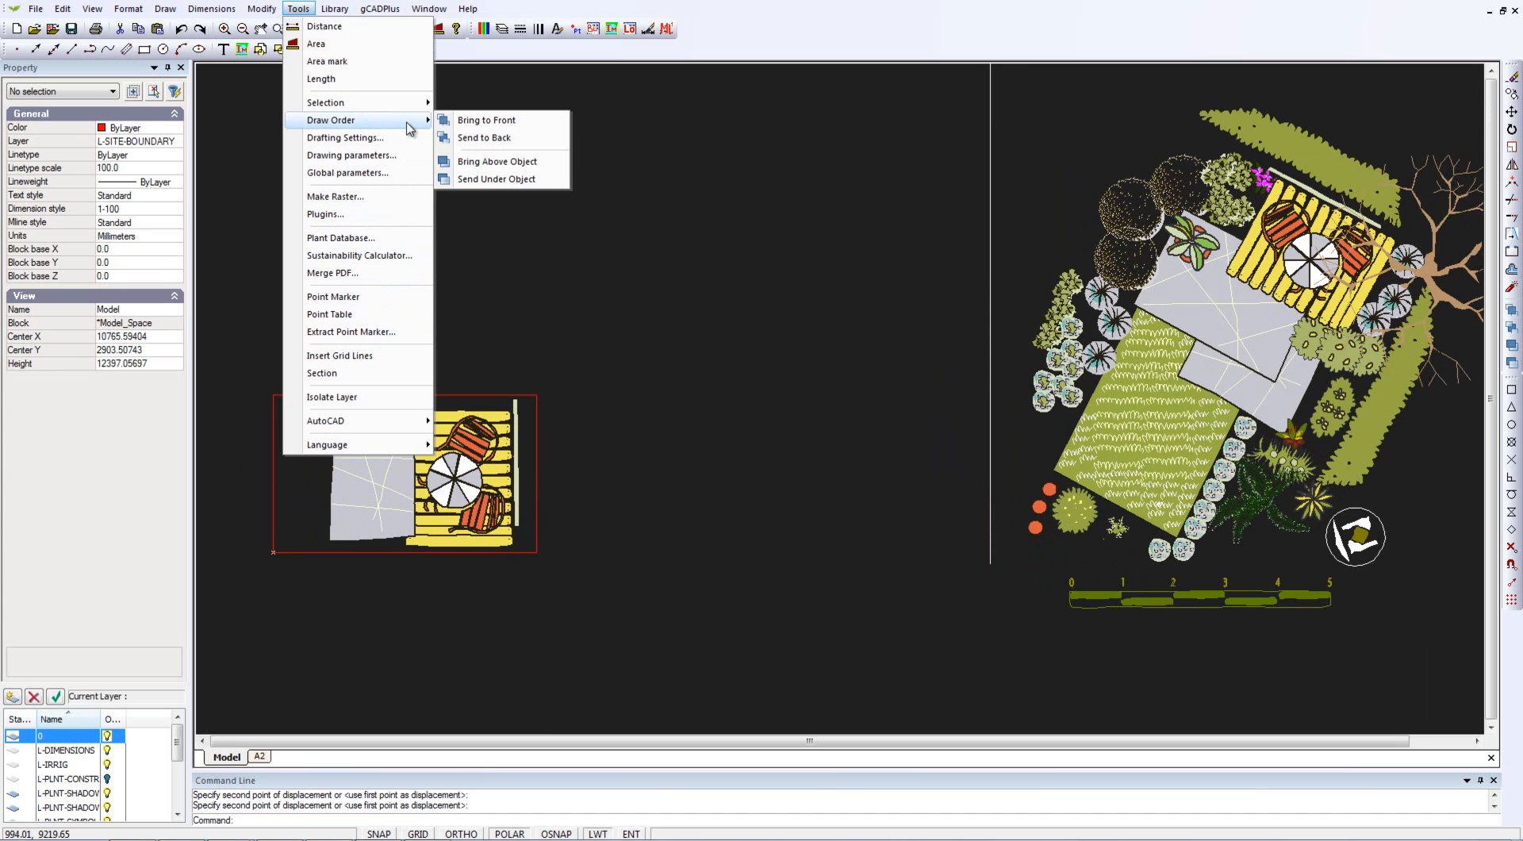
click(485, 138)
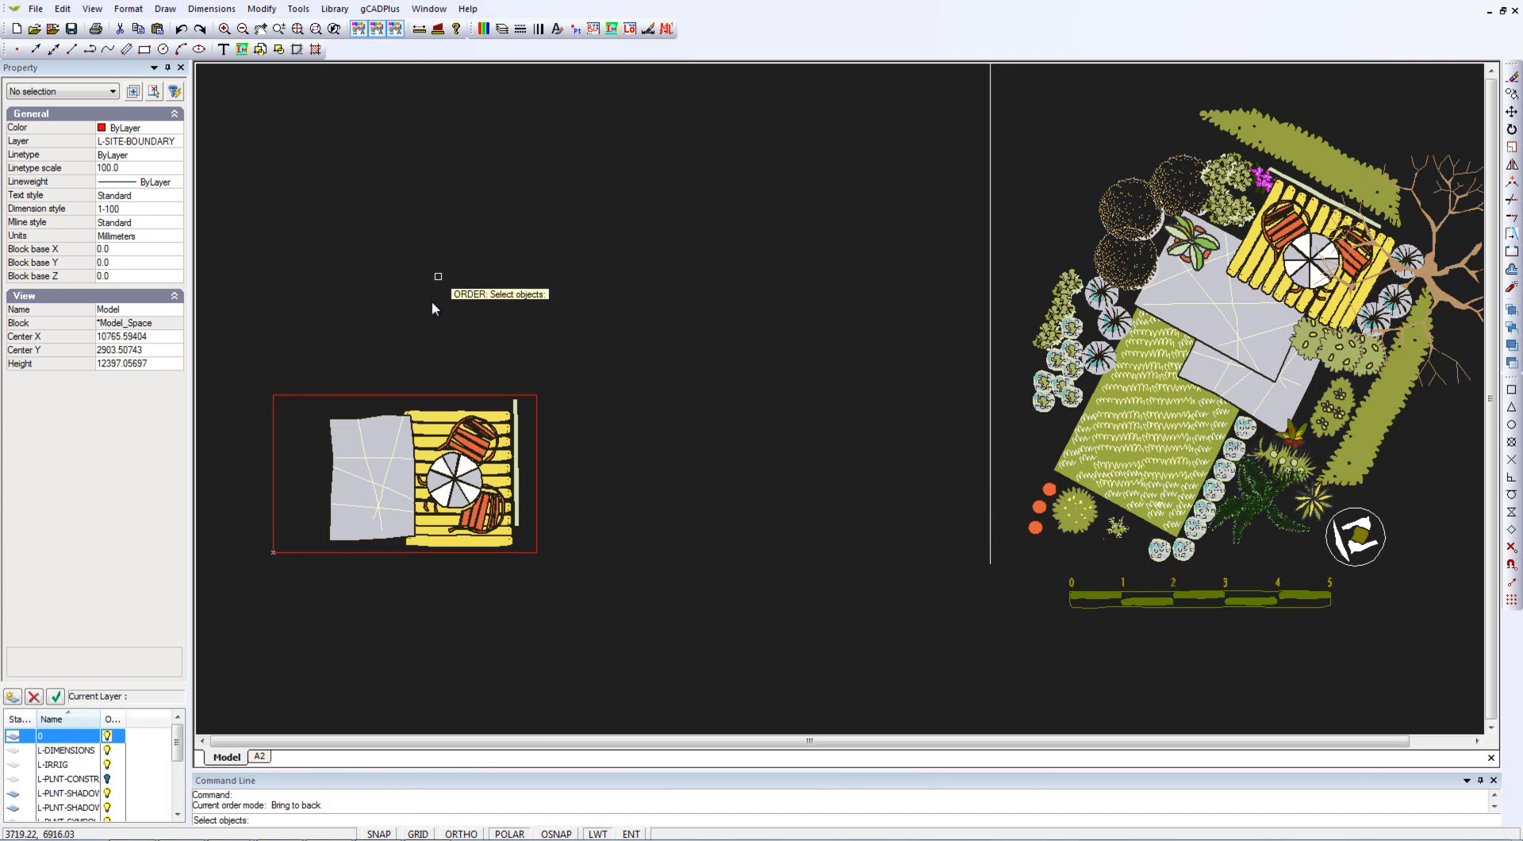
click(391, 420)
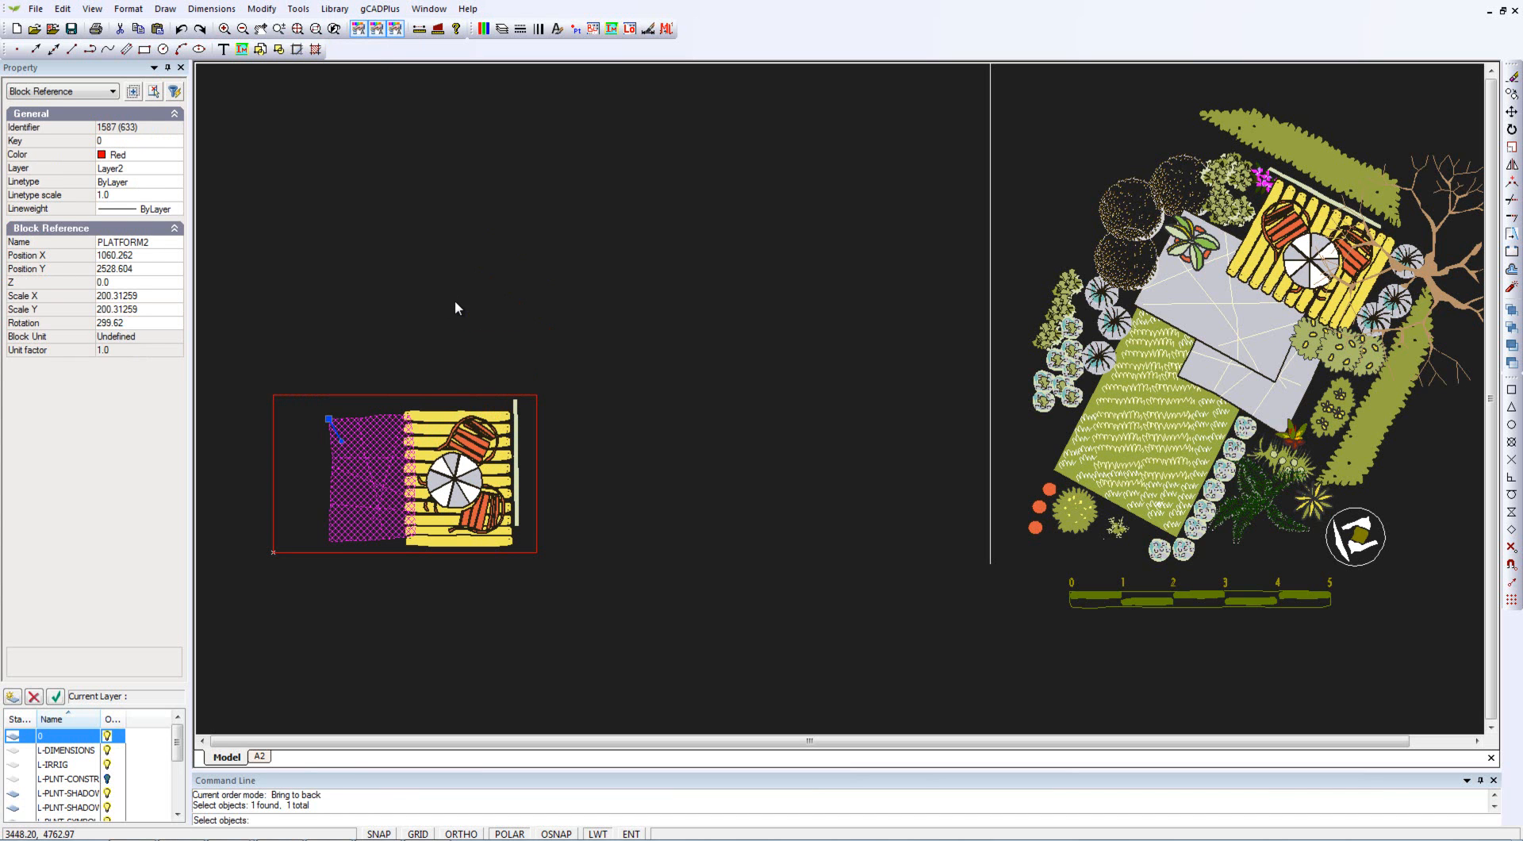
key(Return)
key(Return)
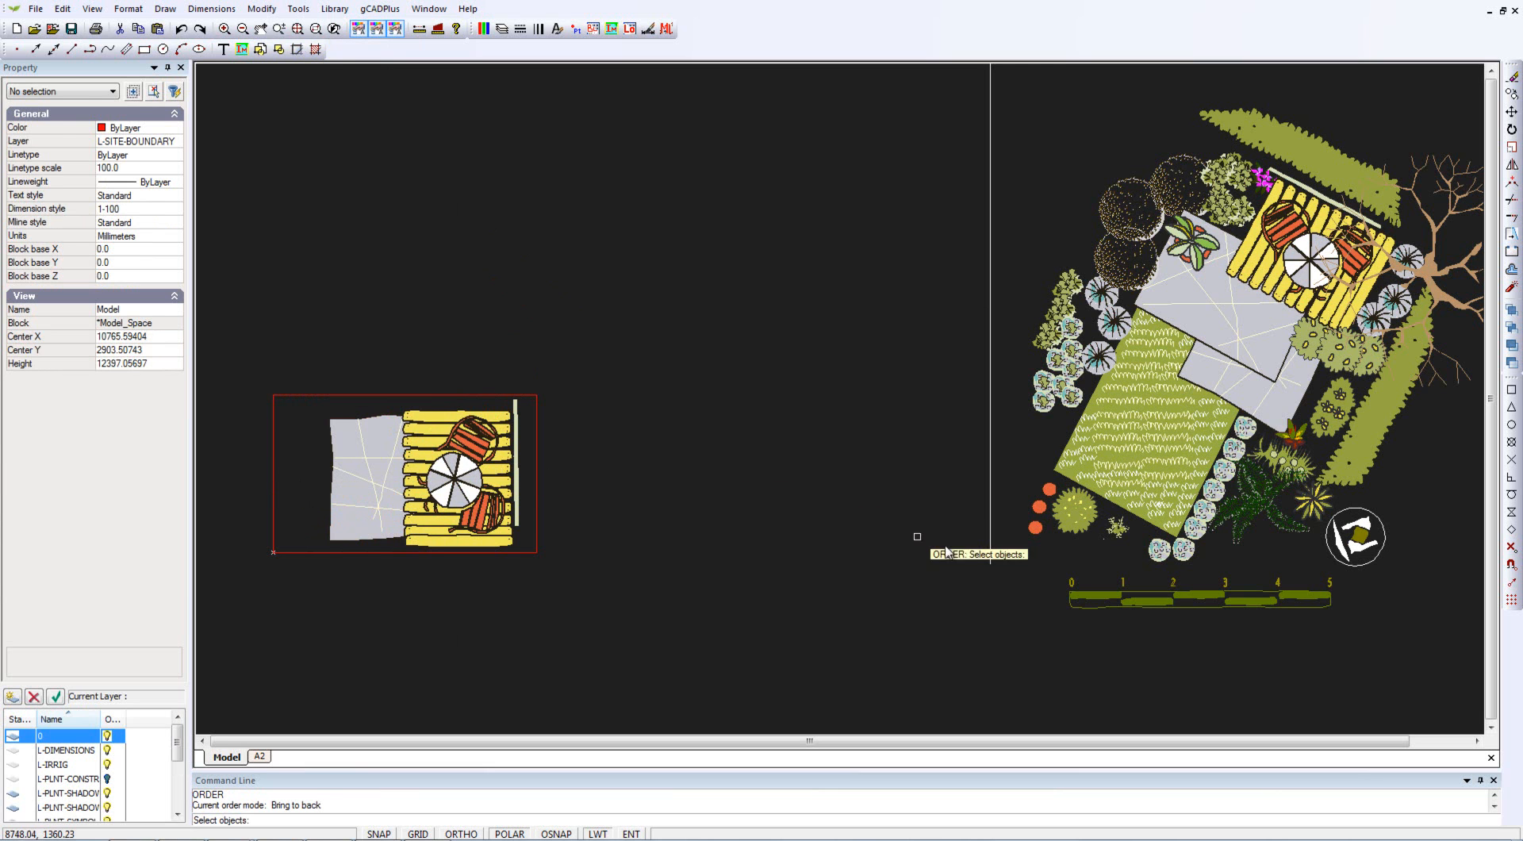
click(1035, 527)
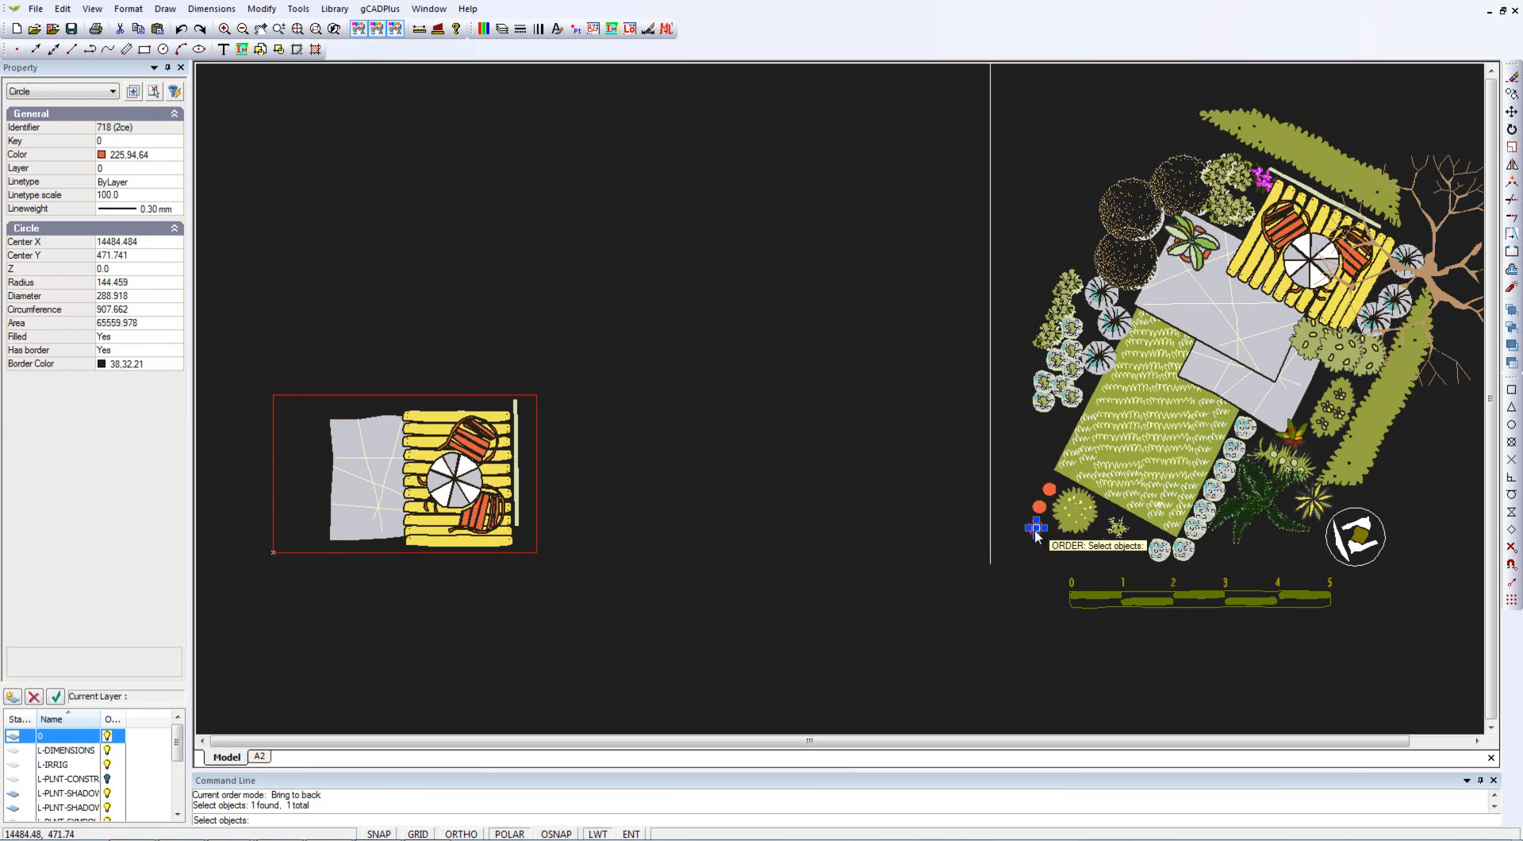
right_click(1045, 578)
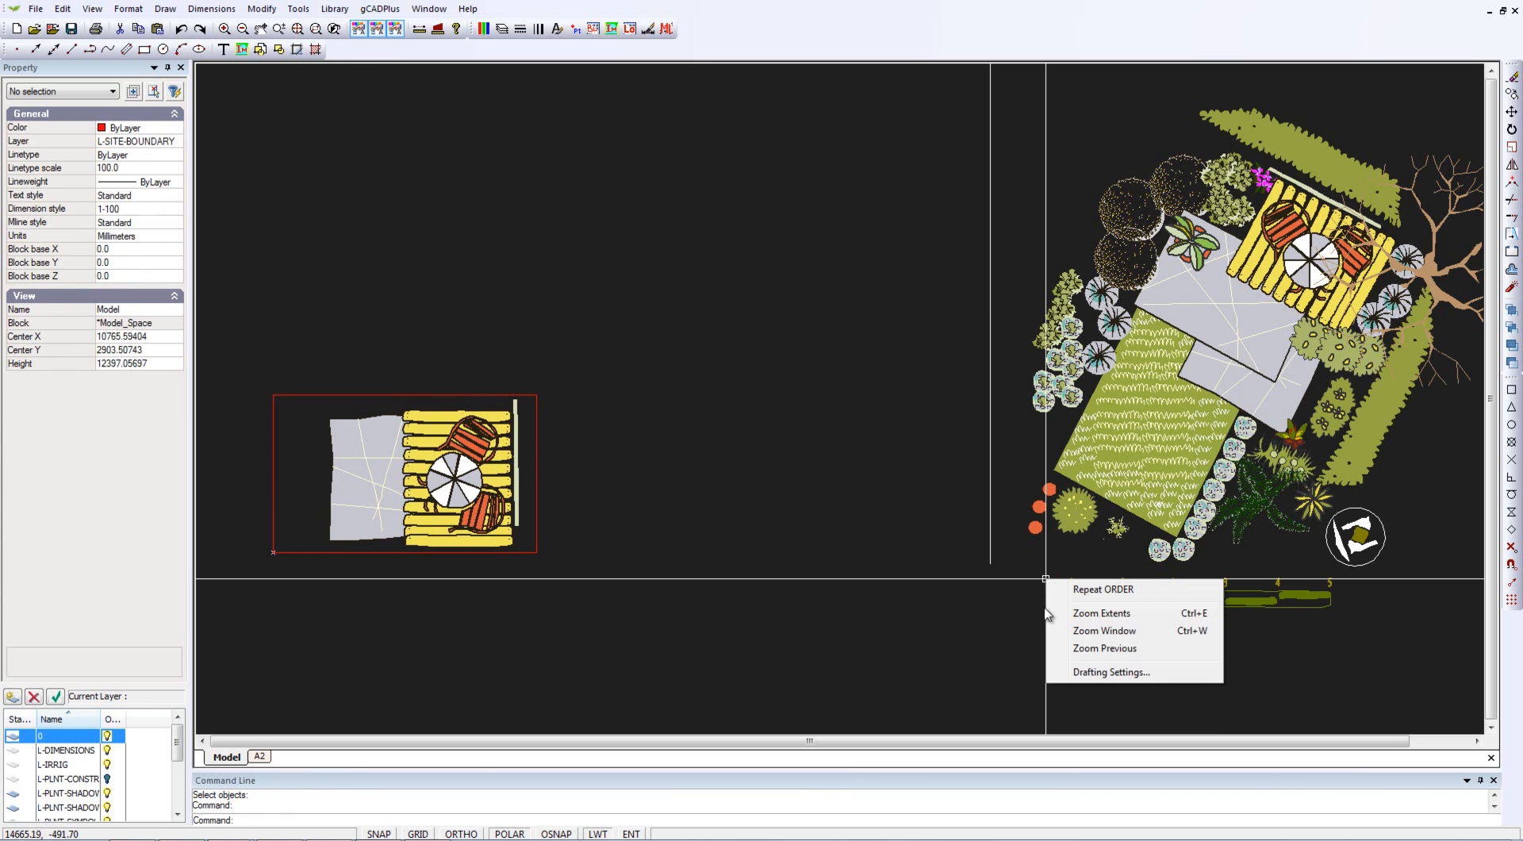
Place three copies of the small orange circle in a diagonal row inside the site boundary, left of the grey paving, and deselect
key(Escape)
click(1035, 527)
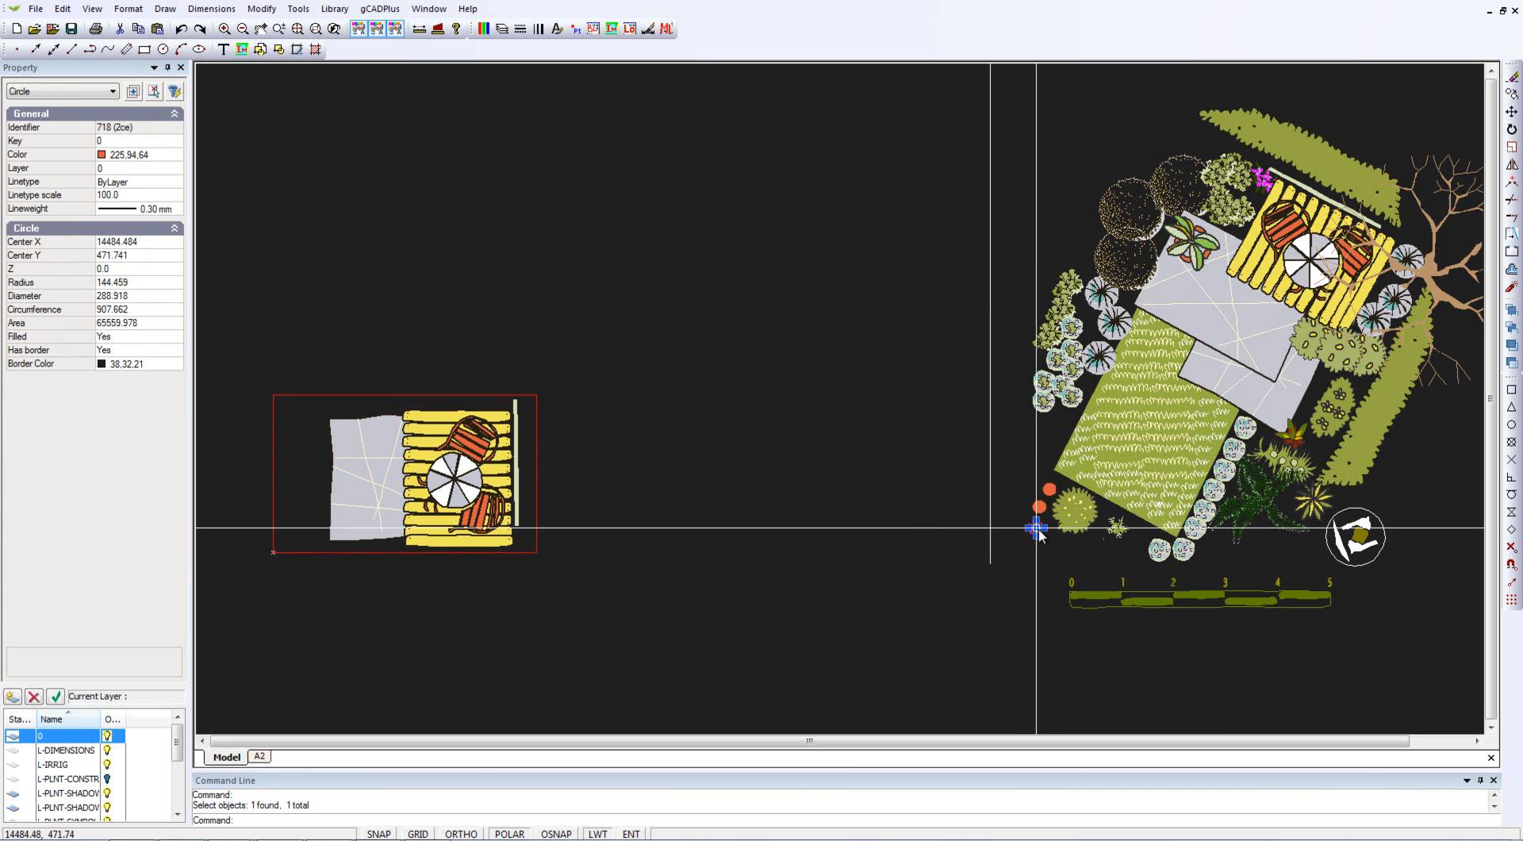
right_click(1037, 533)
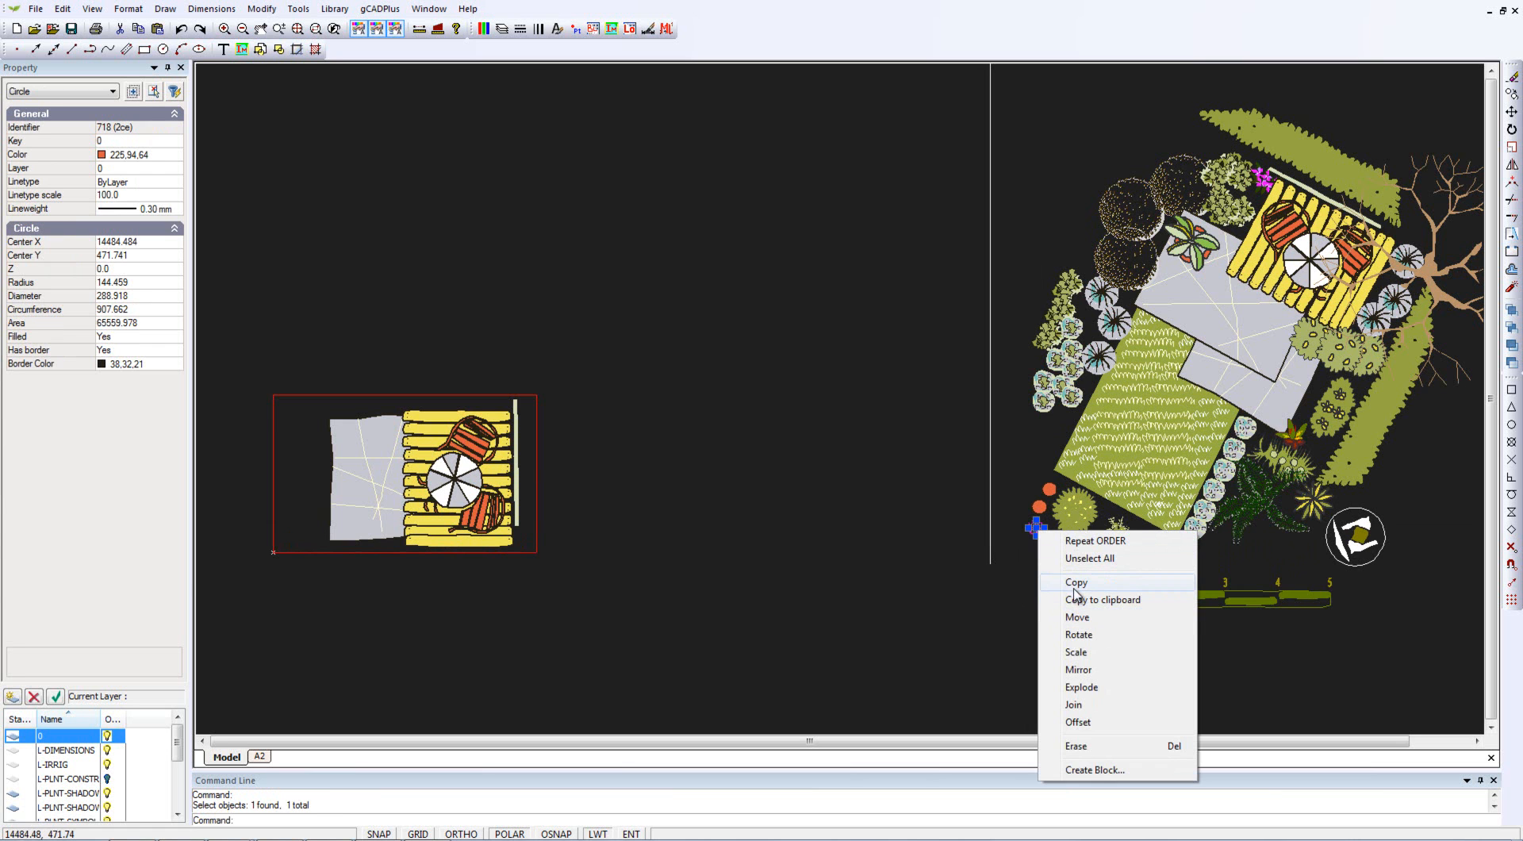
click(1075, 587)
click(1035, 528)
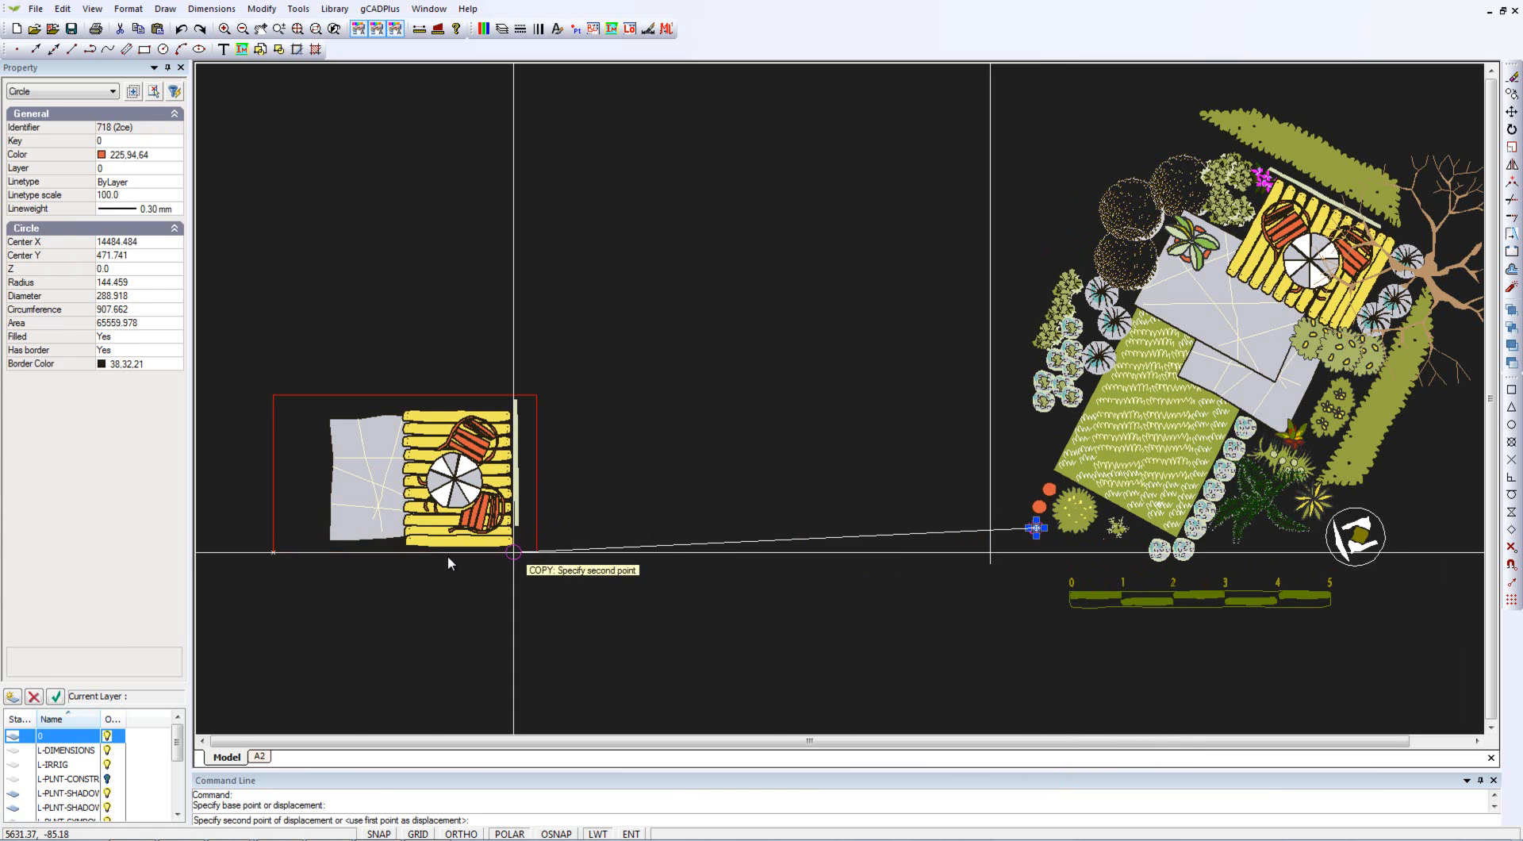
click(282, 463)
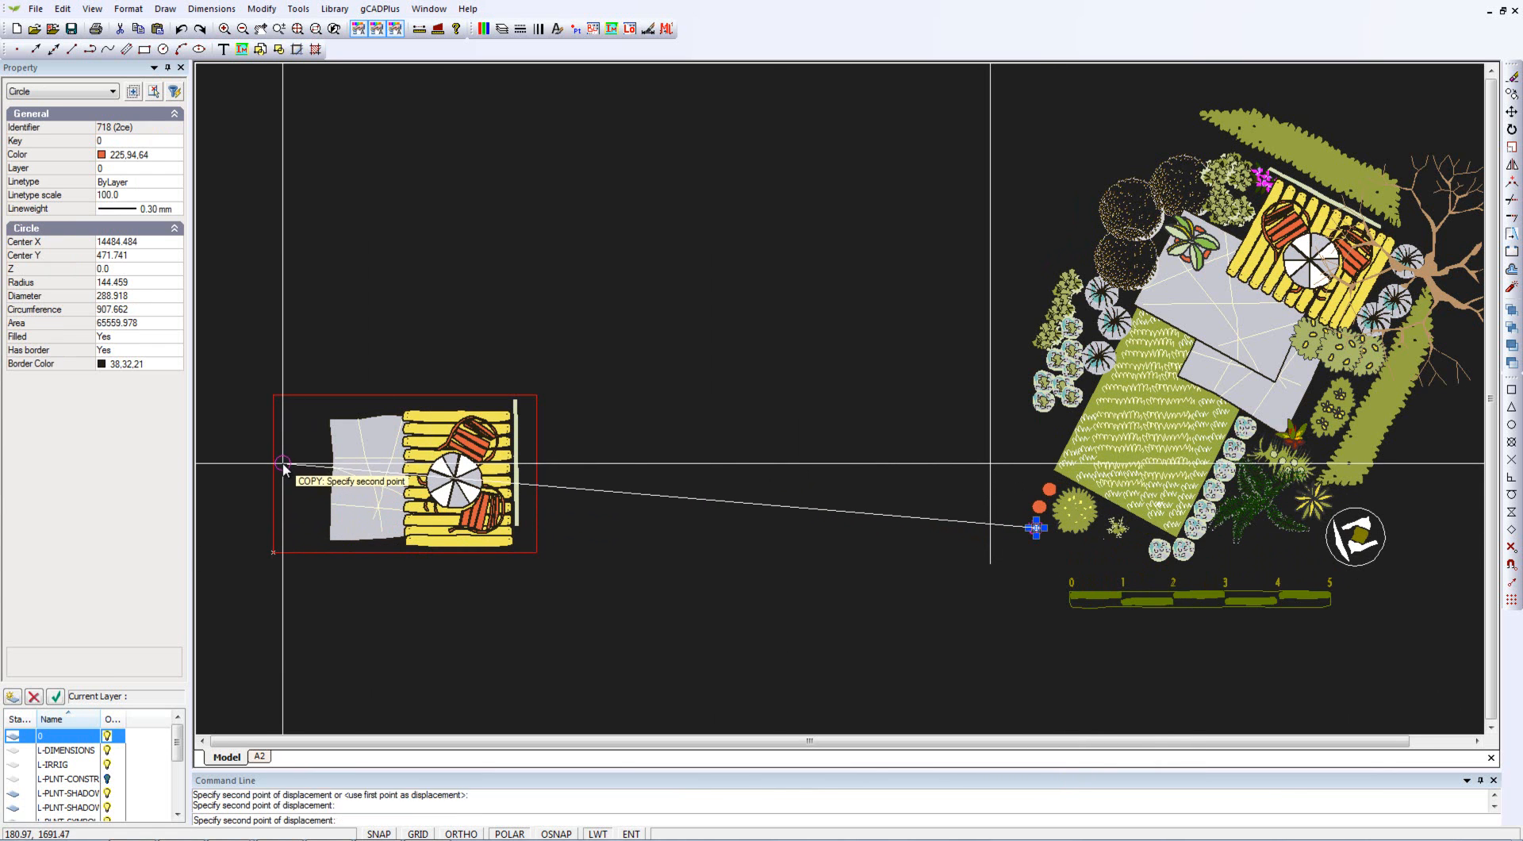
click(299, 482)
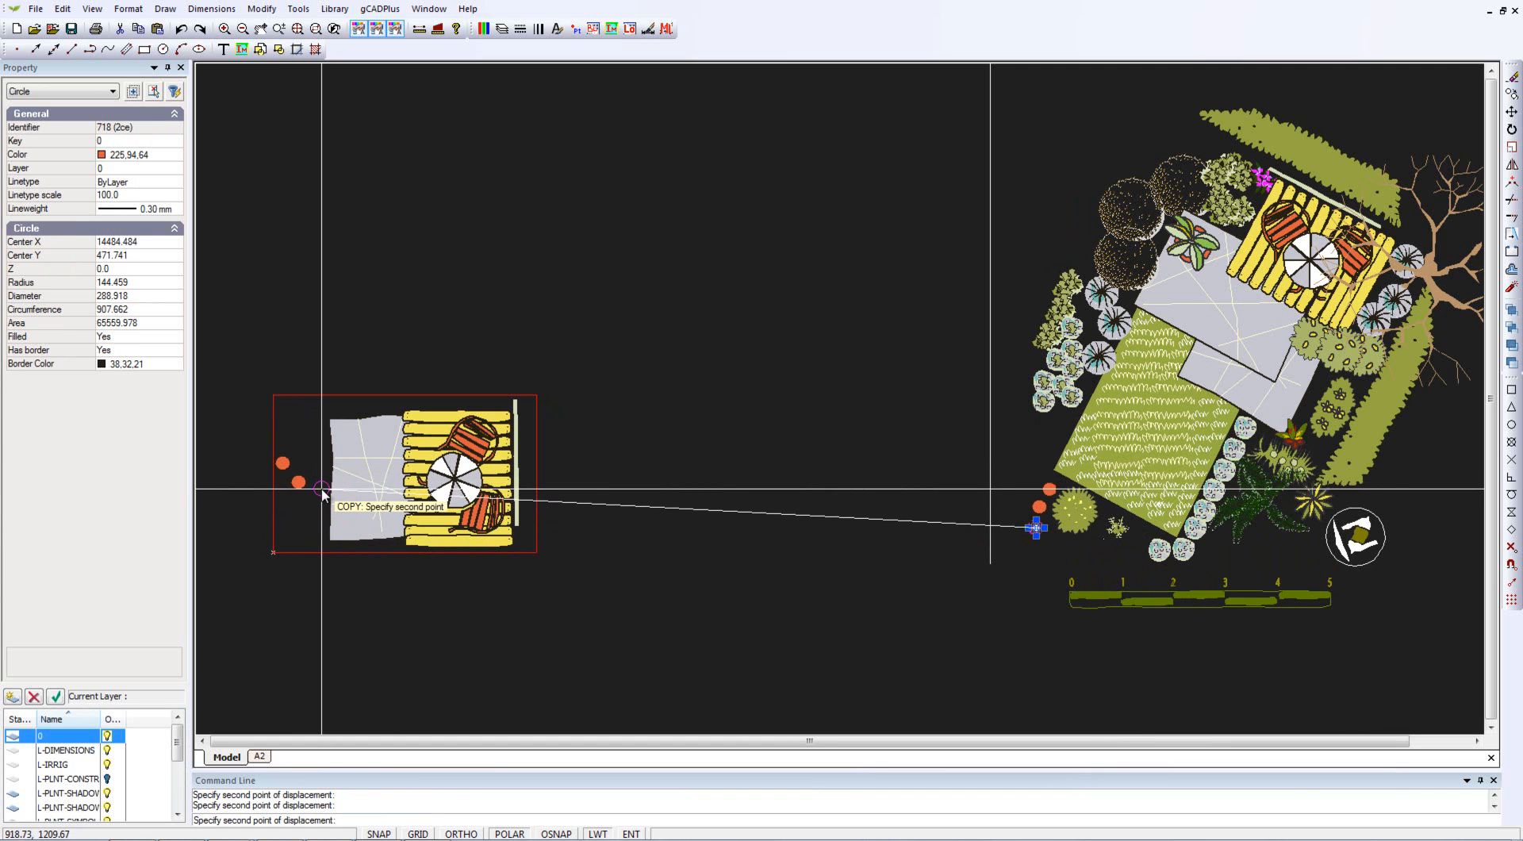
right_click(320, 490)
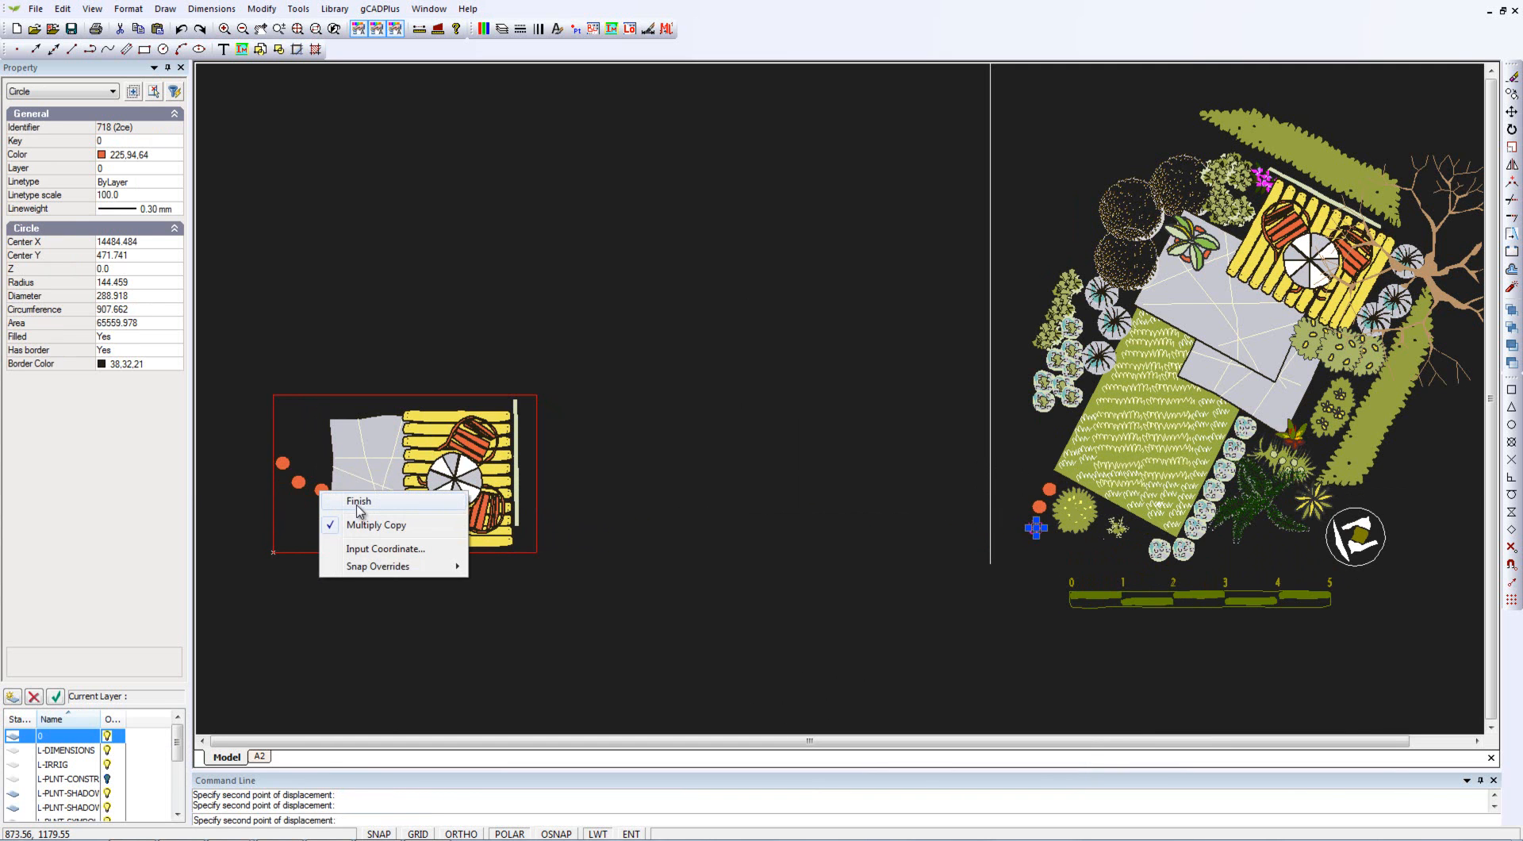
click(359, 502)
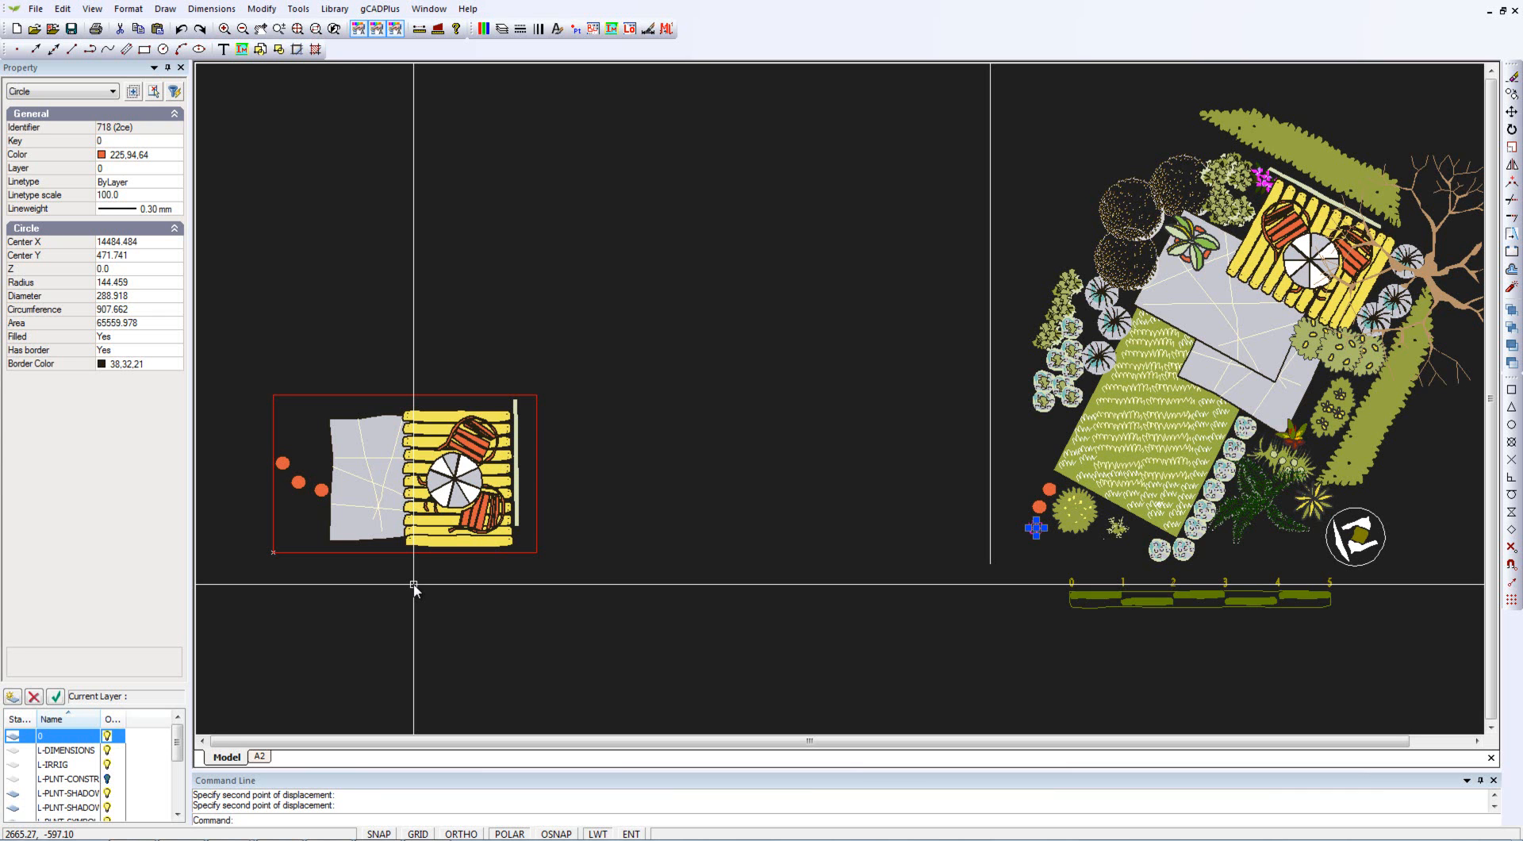
right_click(718, 503)
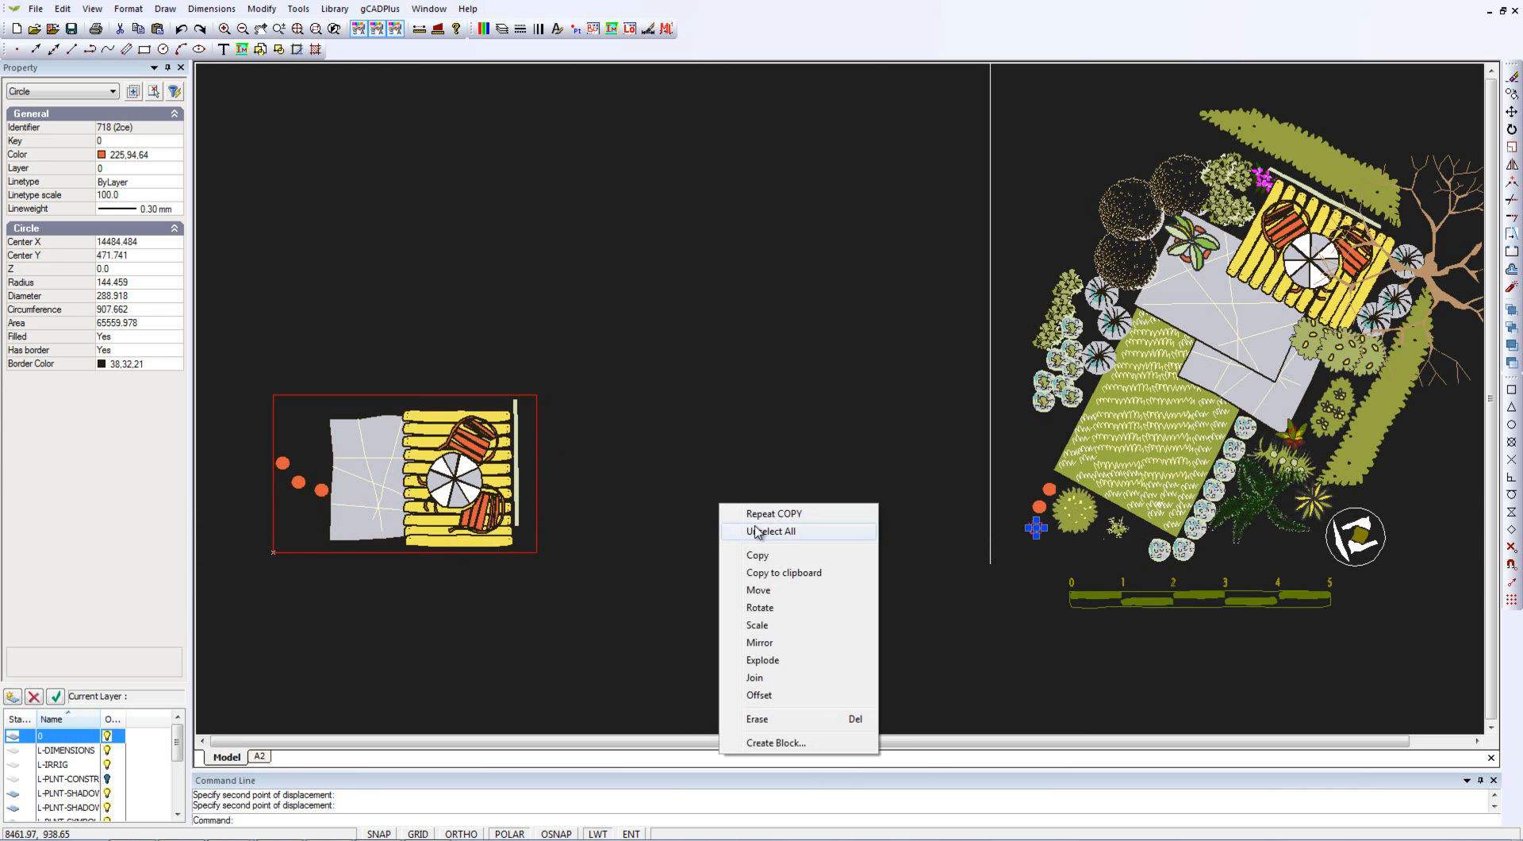
click(760, 533)
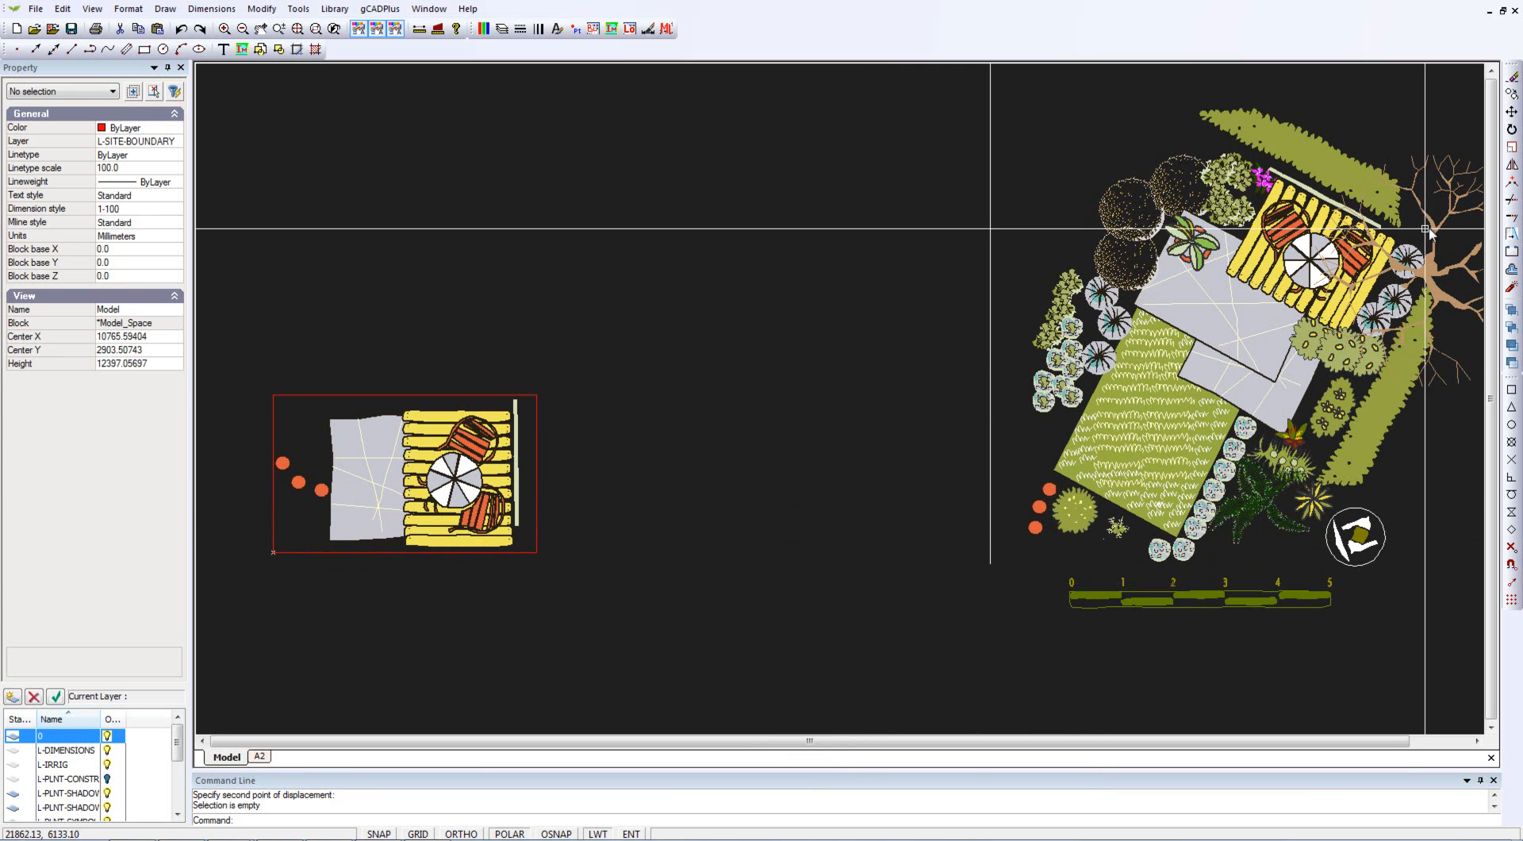
Copy the large bare-branched tree to the lower-right corner of the site boundary and deselect the original
click(1432, 277)
right_click(1434, 279)
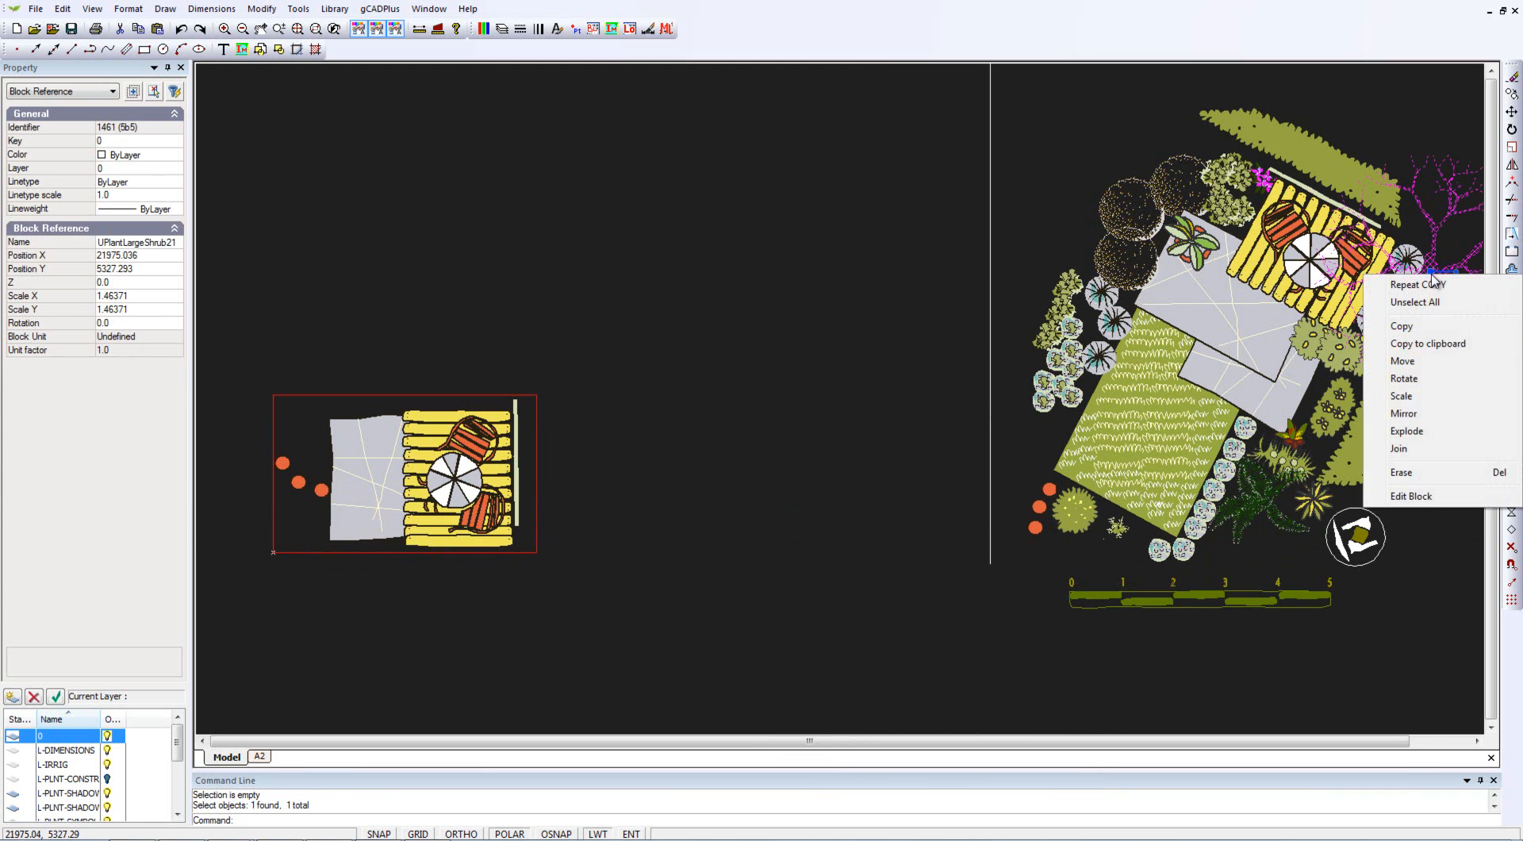
click(1409, 333)
click(1431, 272)
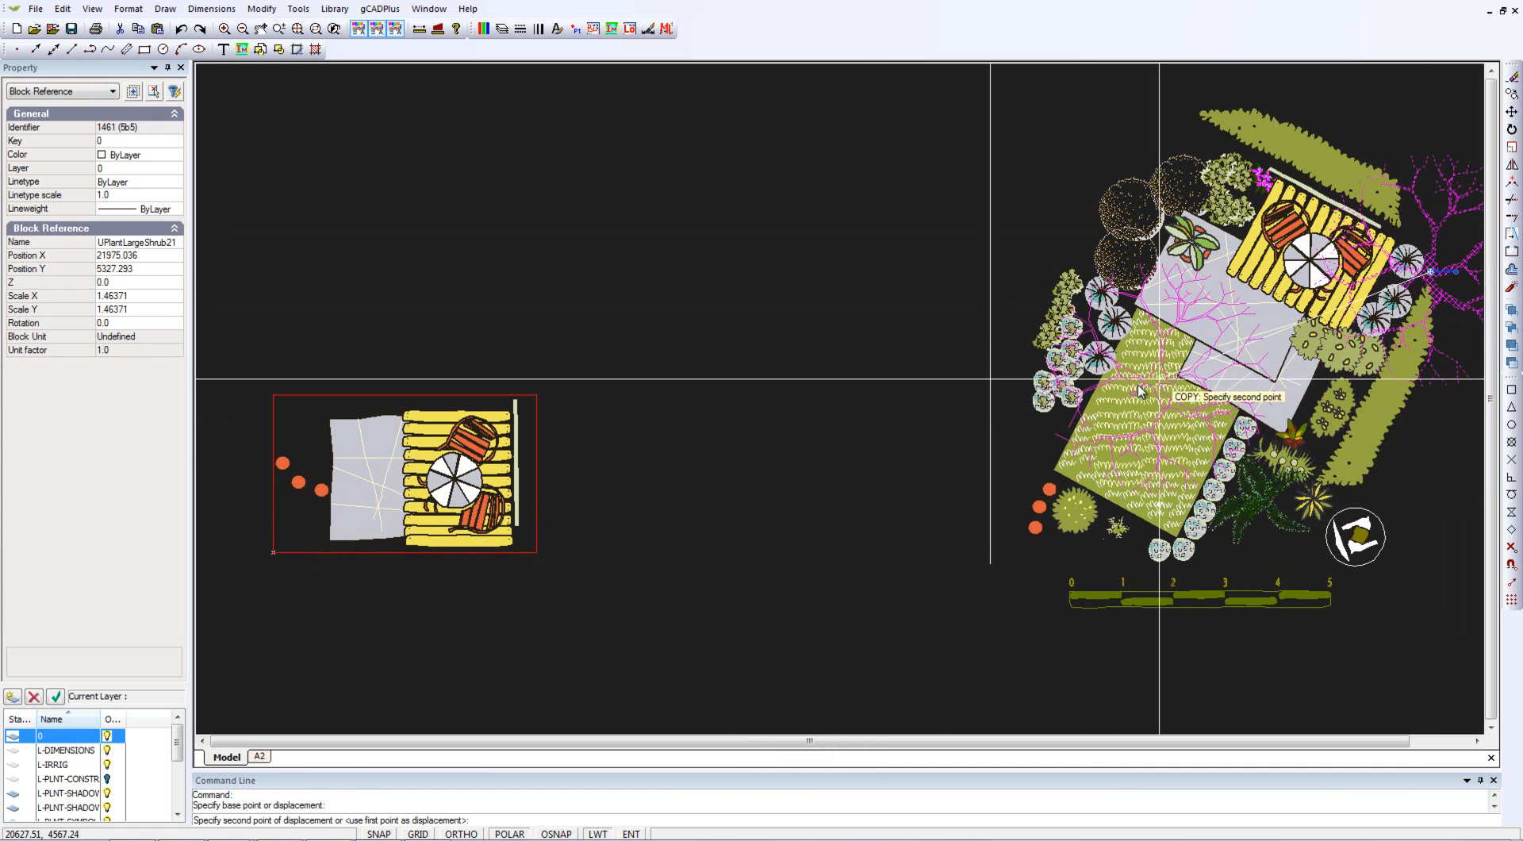
click(527, 542)
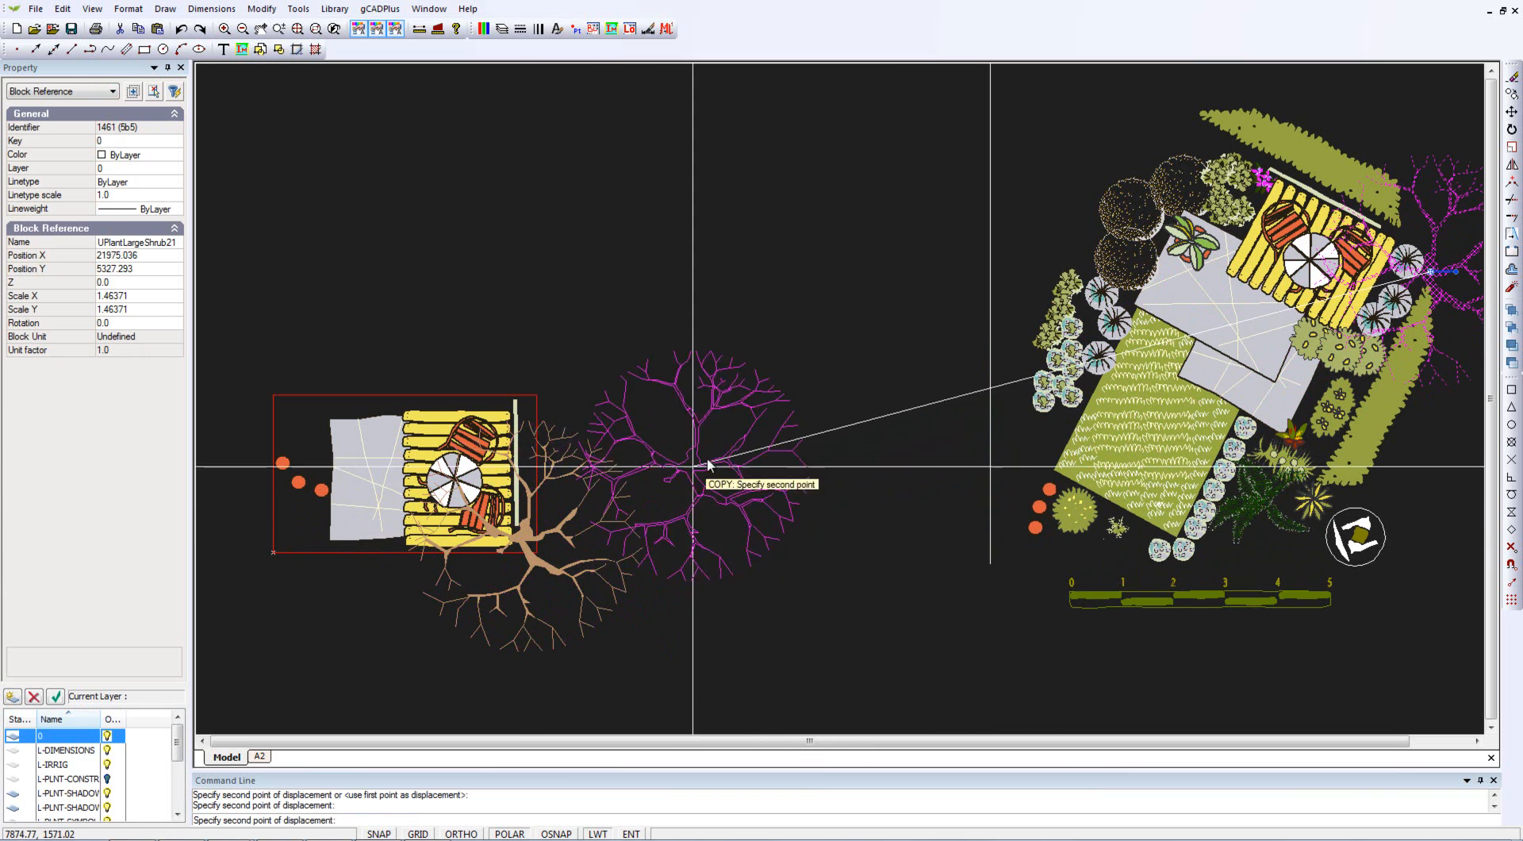
right_click(769, 411)
click(805, 419)
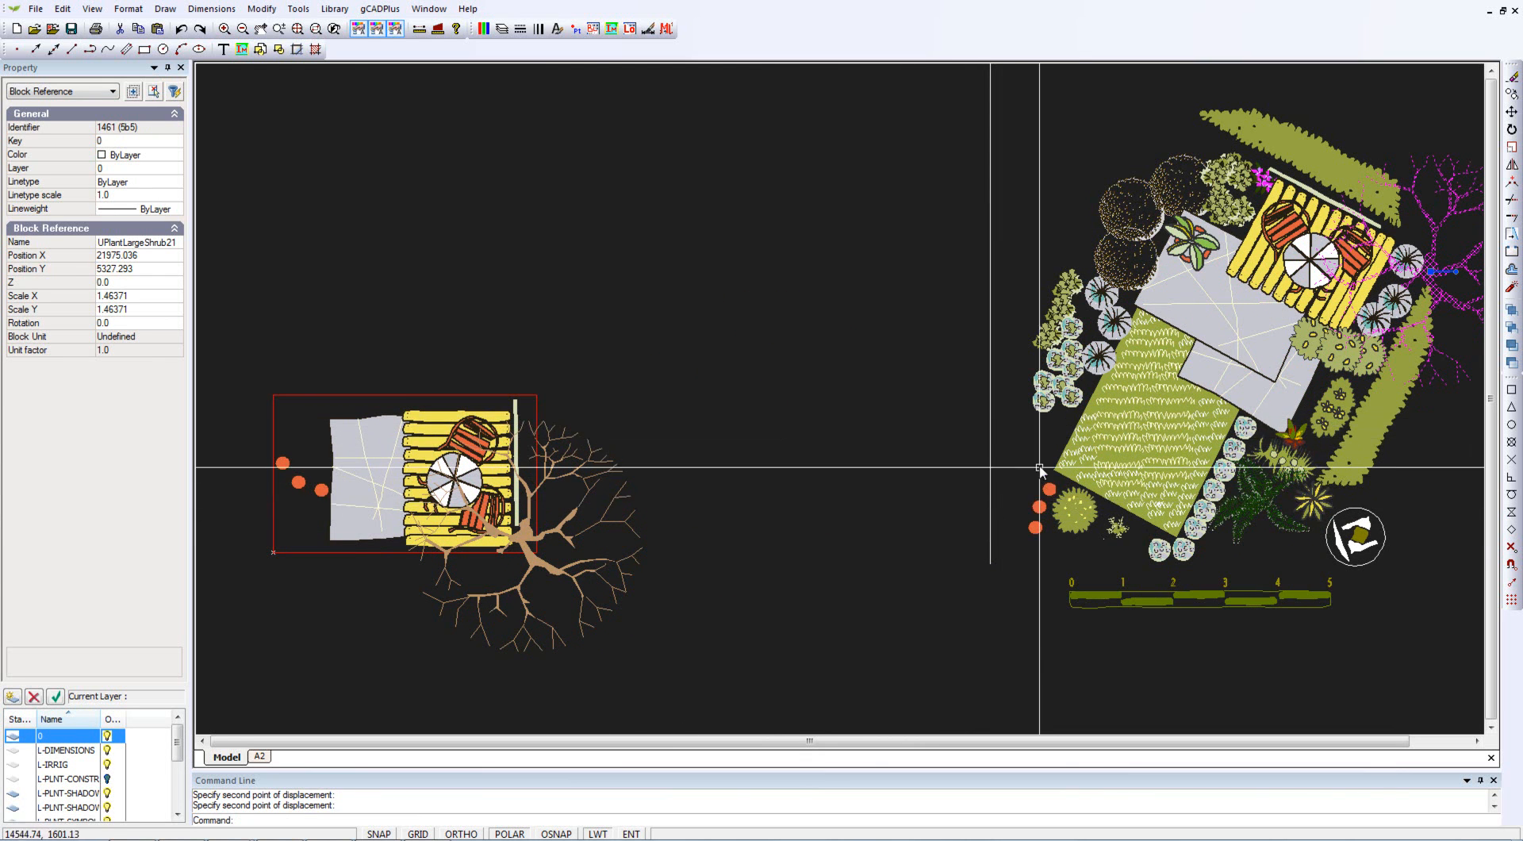
right_click(916, 332)
click(964, 354)
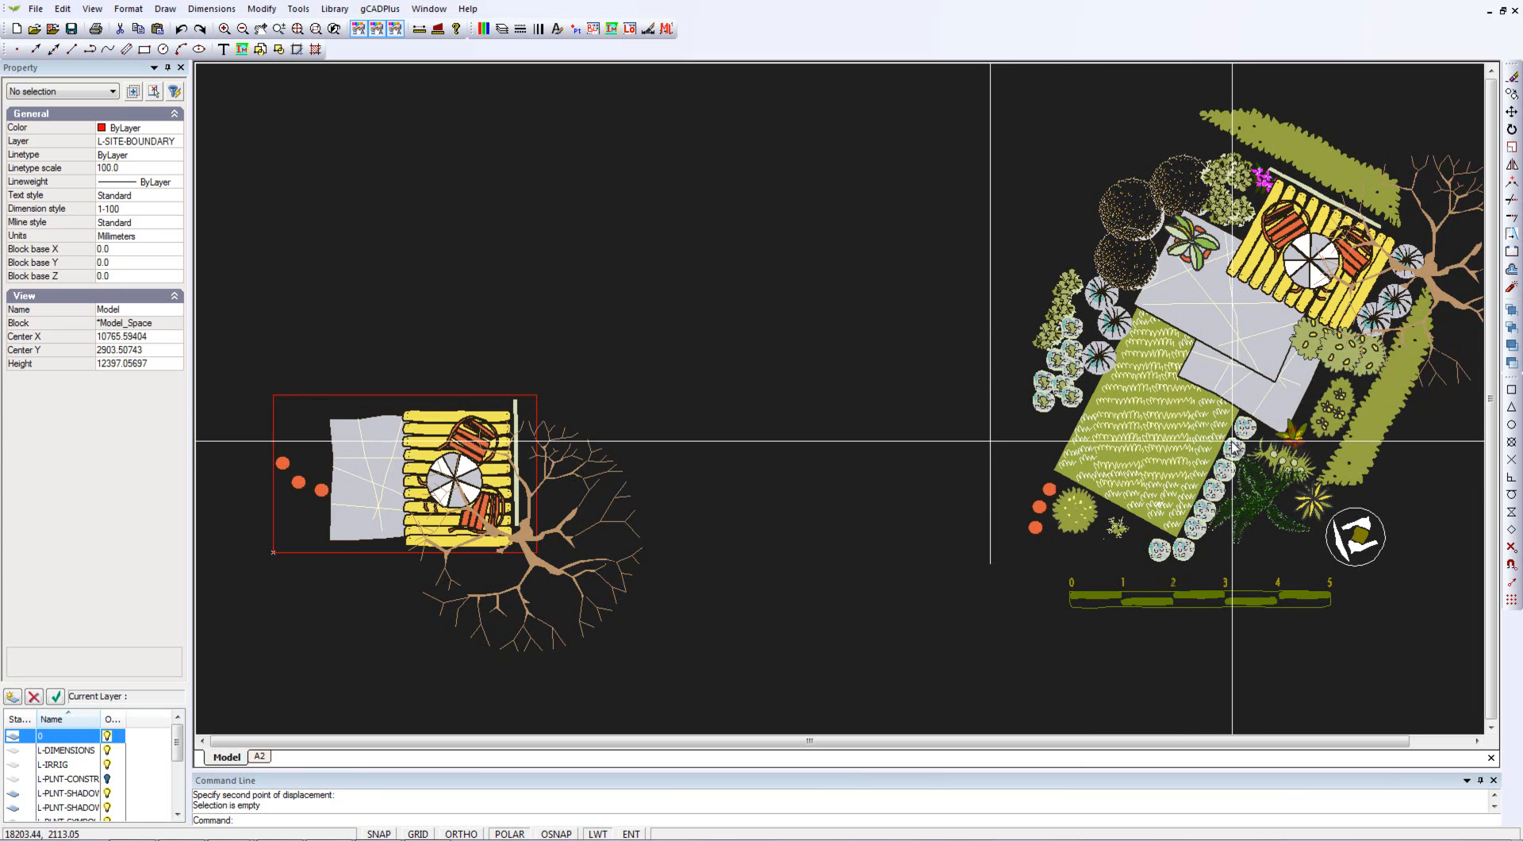
Move the leafy shrub4 symbol from the template's upper planting to the boundary's upper-right corner, at about 4773,2640
click(1241, 215)
right_click(1238, 211)
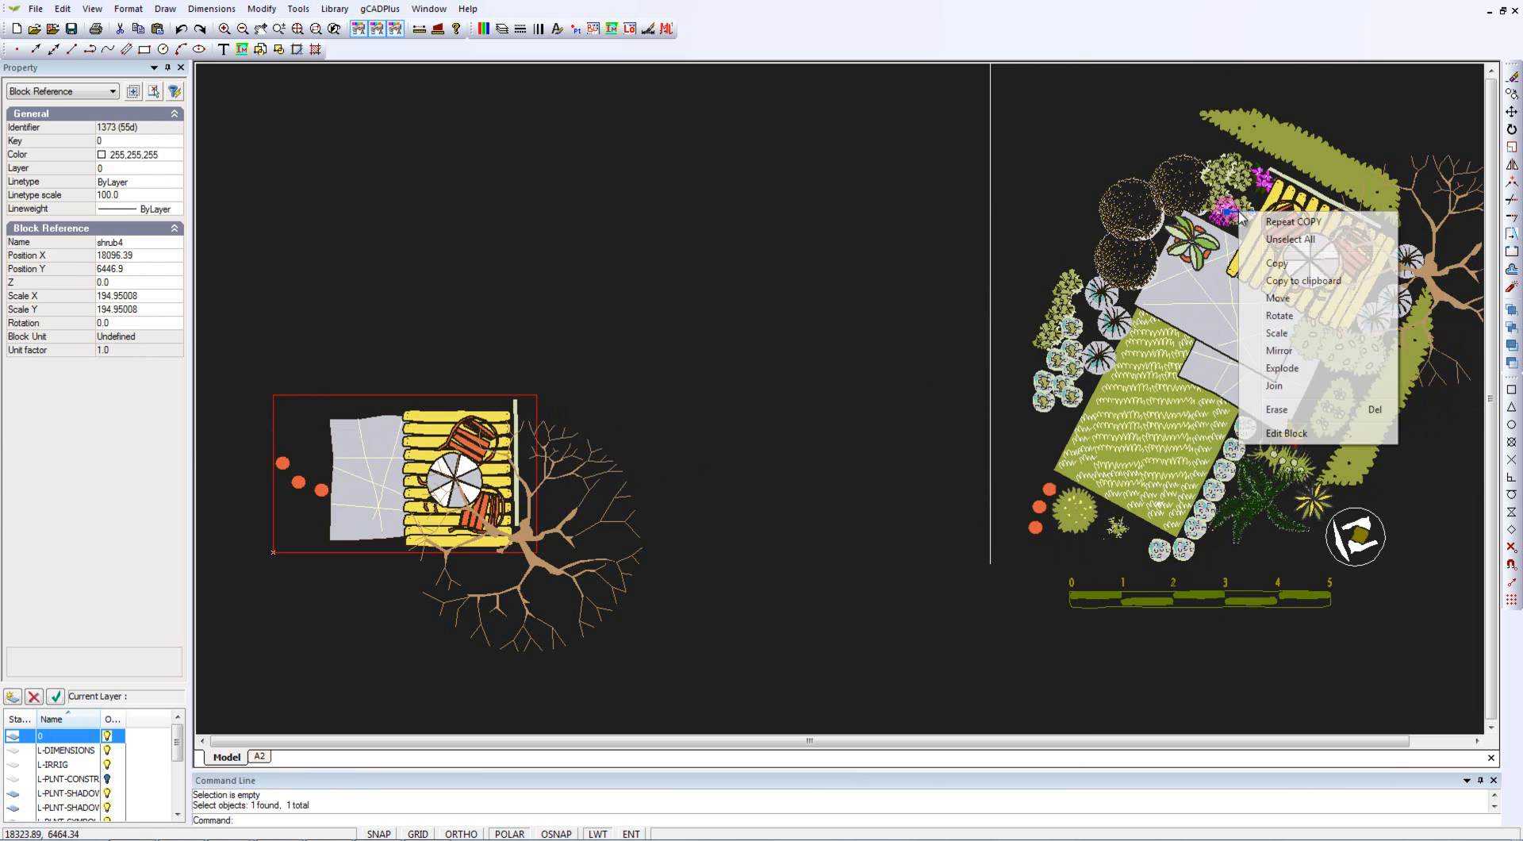
click(1290, 305)
click(1228, 212)
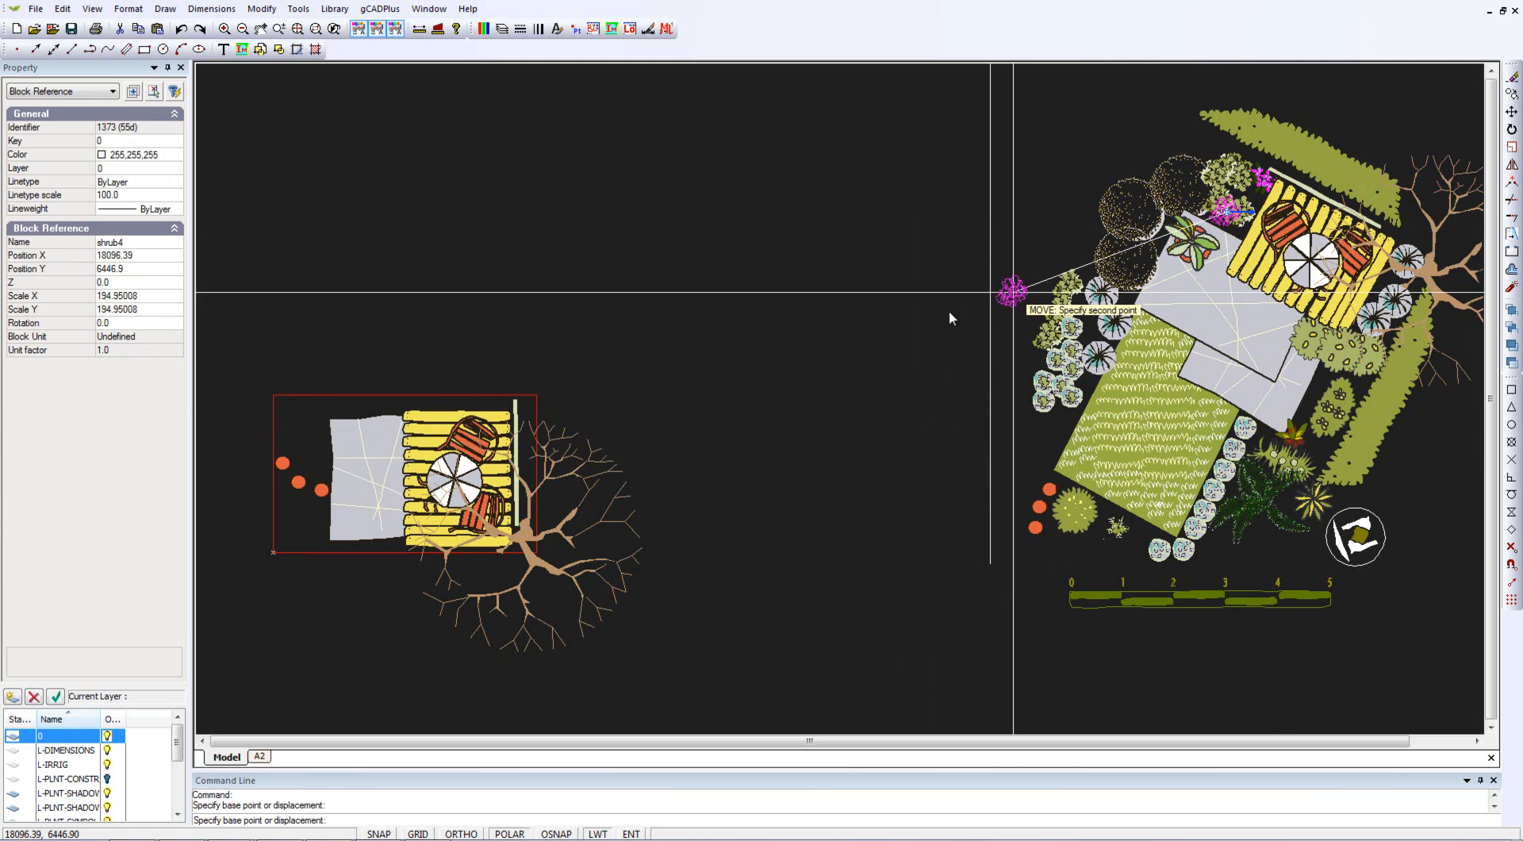
click(525, 410)
Place three copies of the moved leafy shrub in a column below it, along the pale strip beside the deck, and deselect
scroll(553, 403, up, 4)
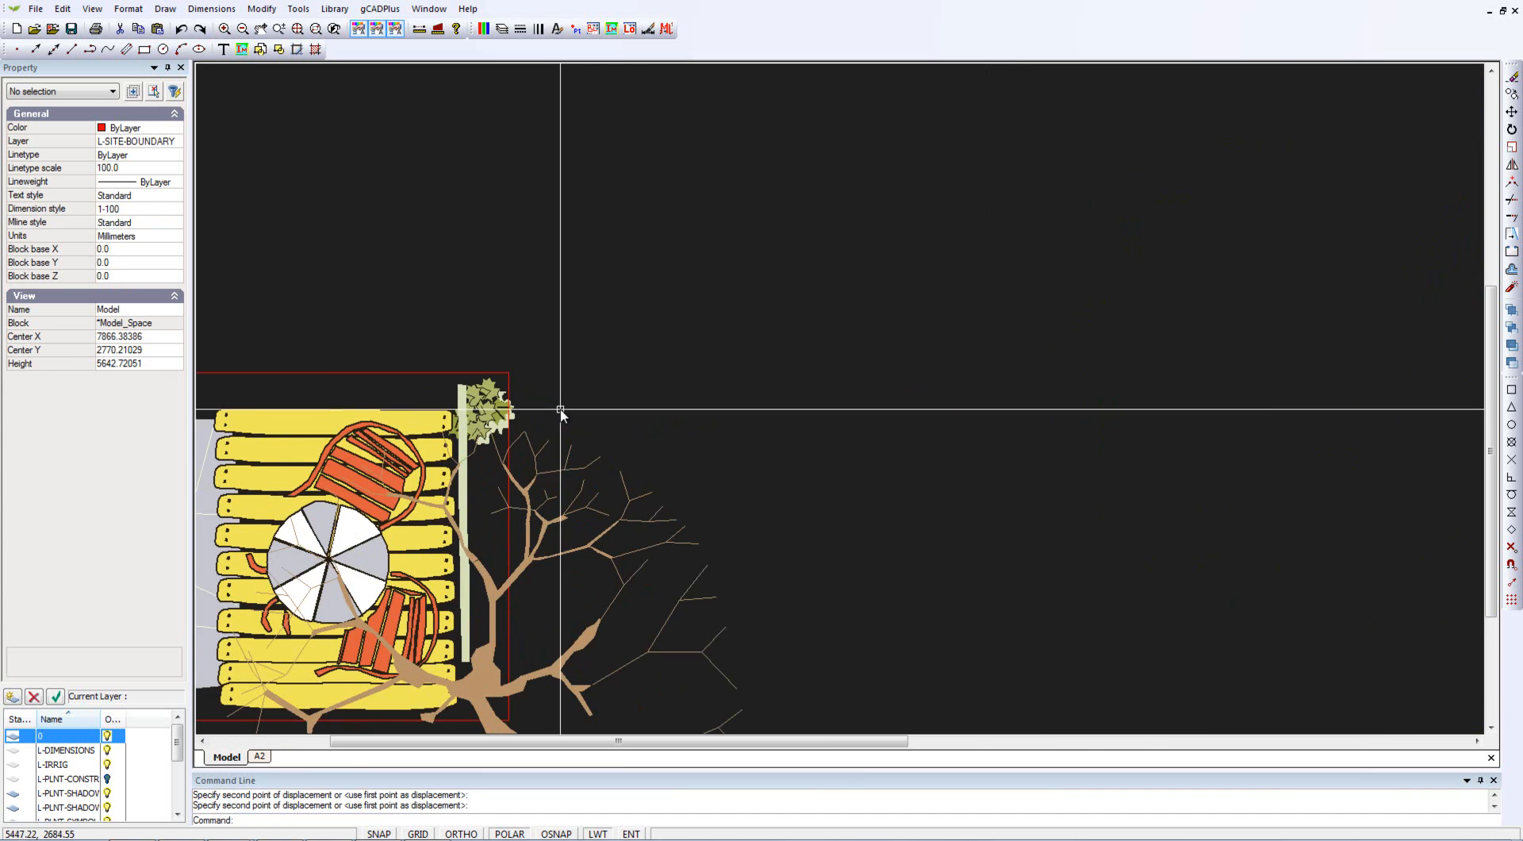
scroll(505, 422, up, 2)
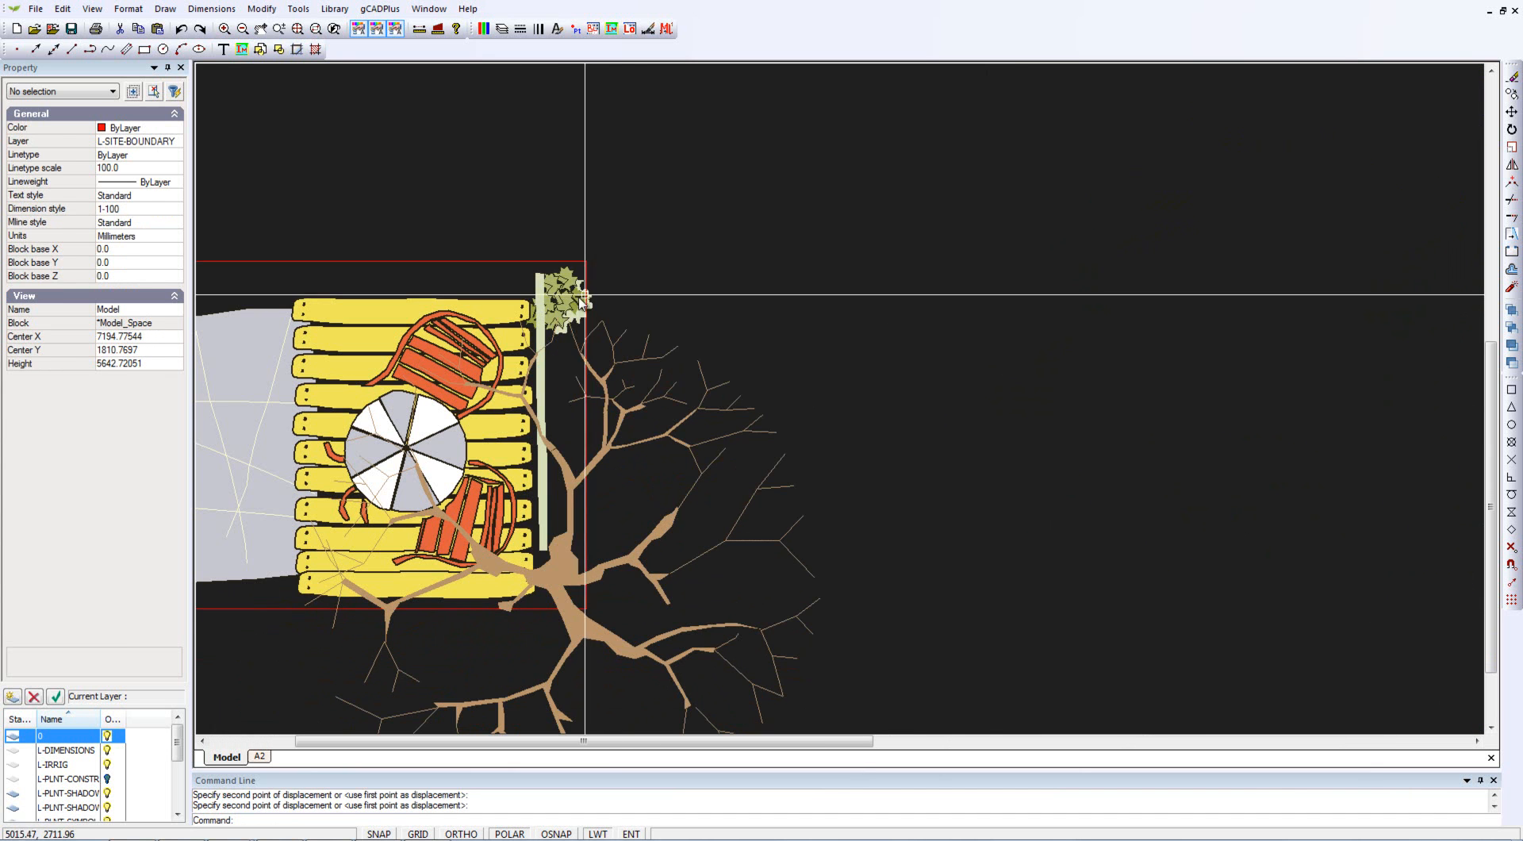
click(565, 301)
right_click(570, 303)
click(602, 350)
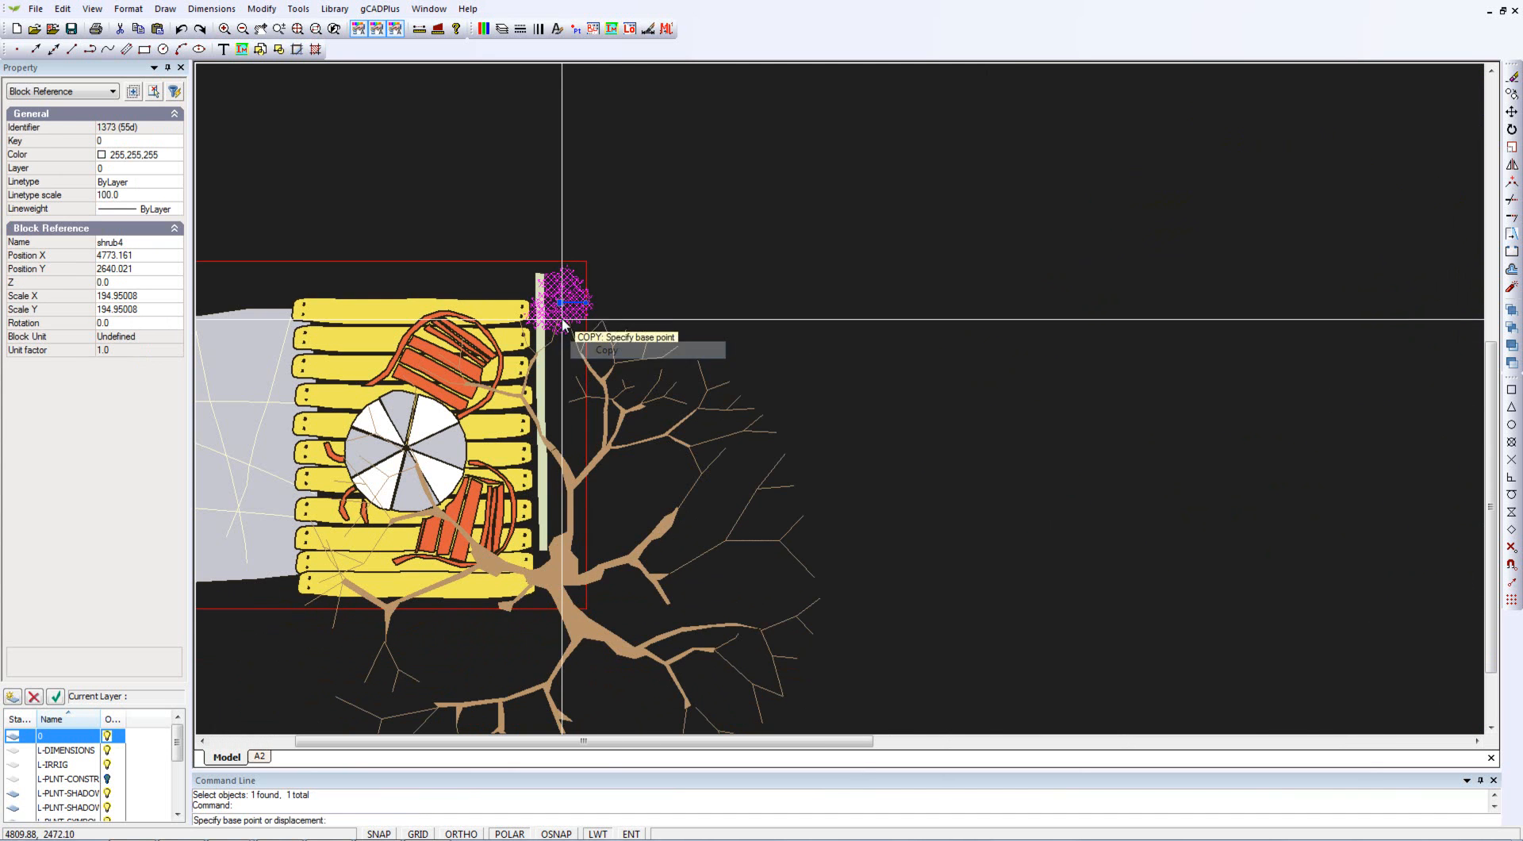
click(560, 303)
click(561, 357)
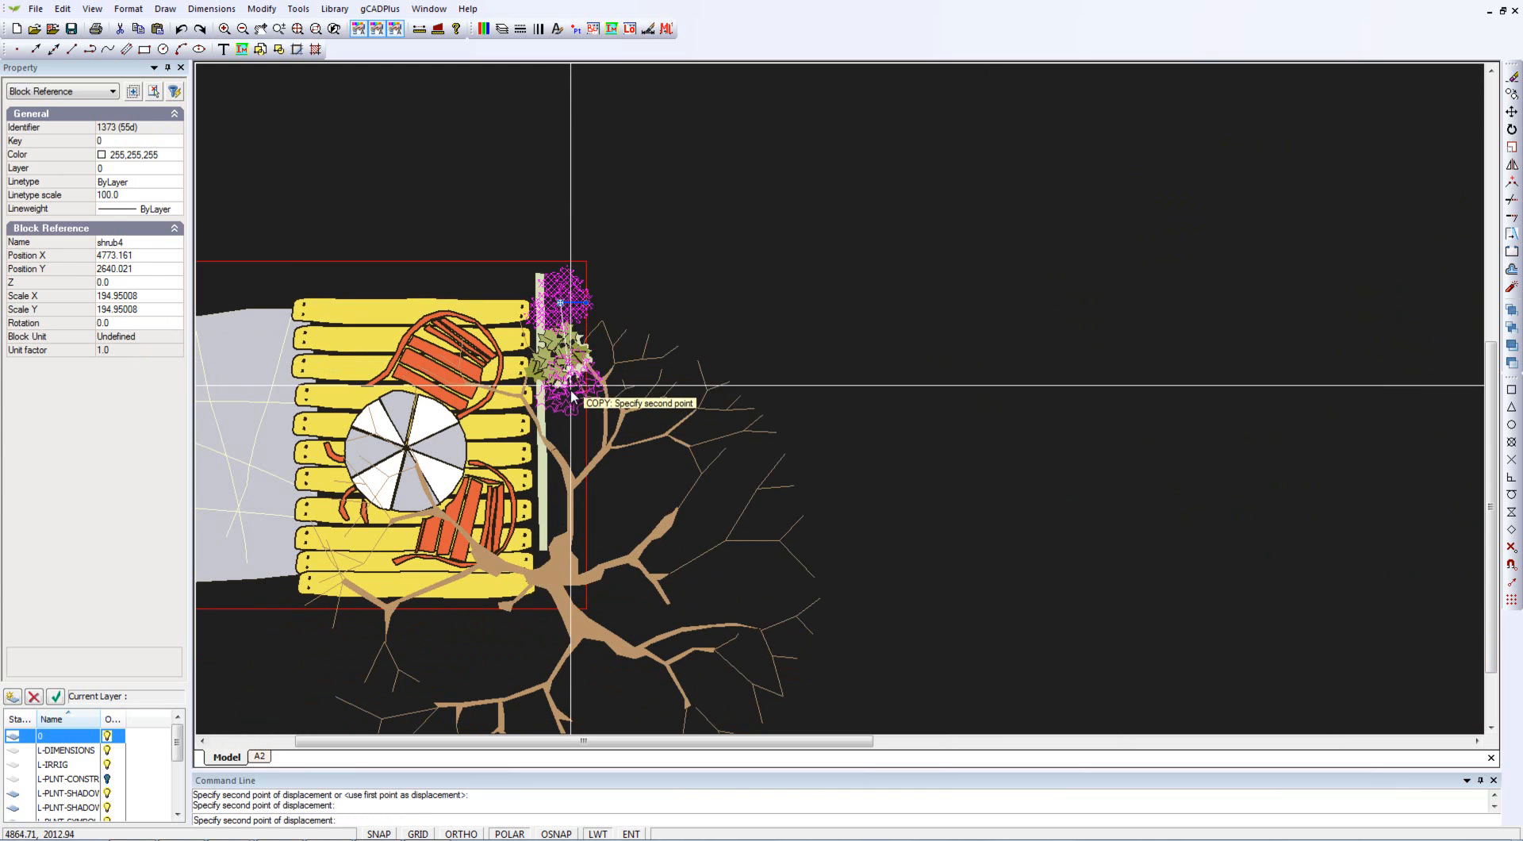
click(564, 442)
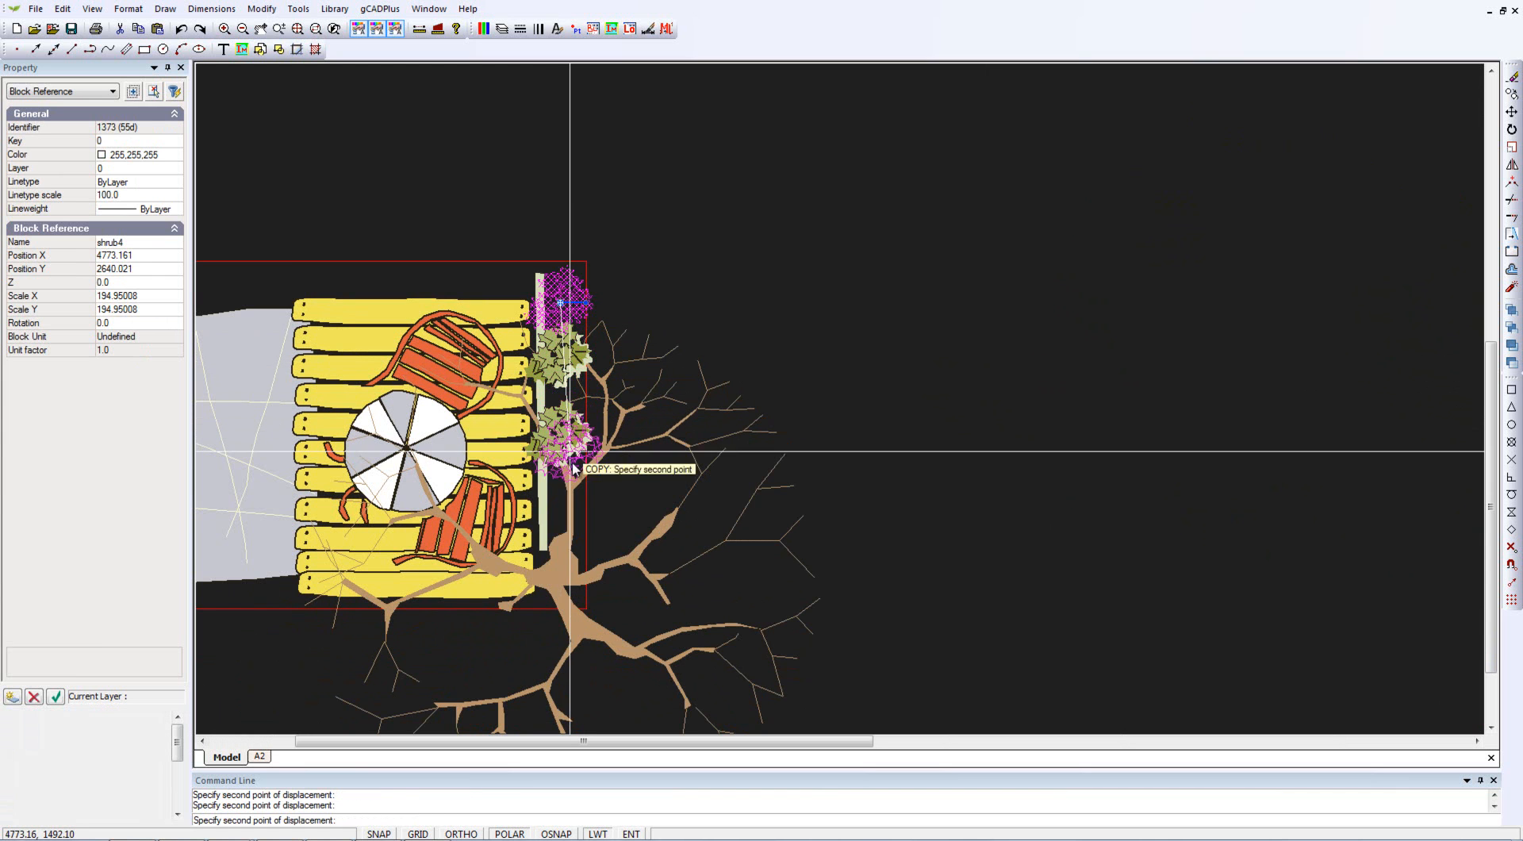
click(563, 514)
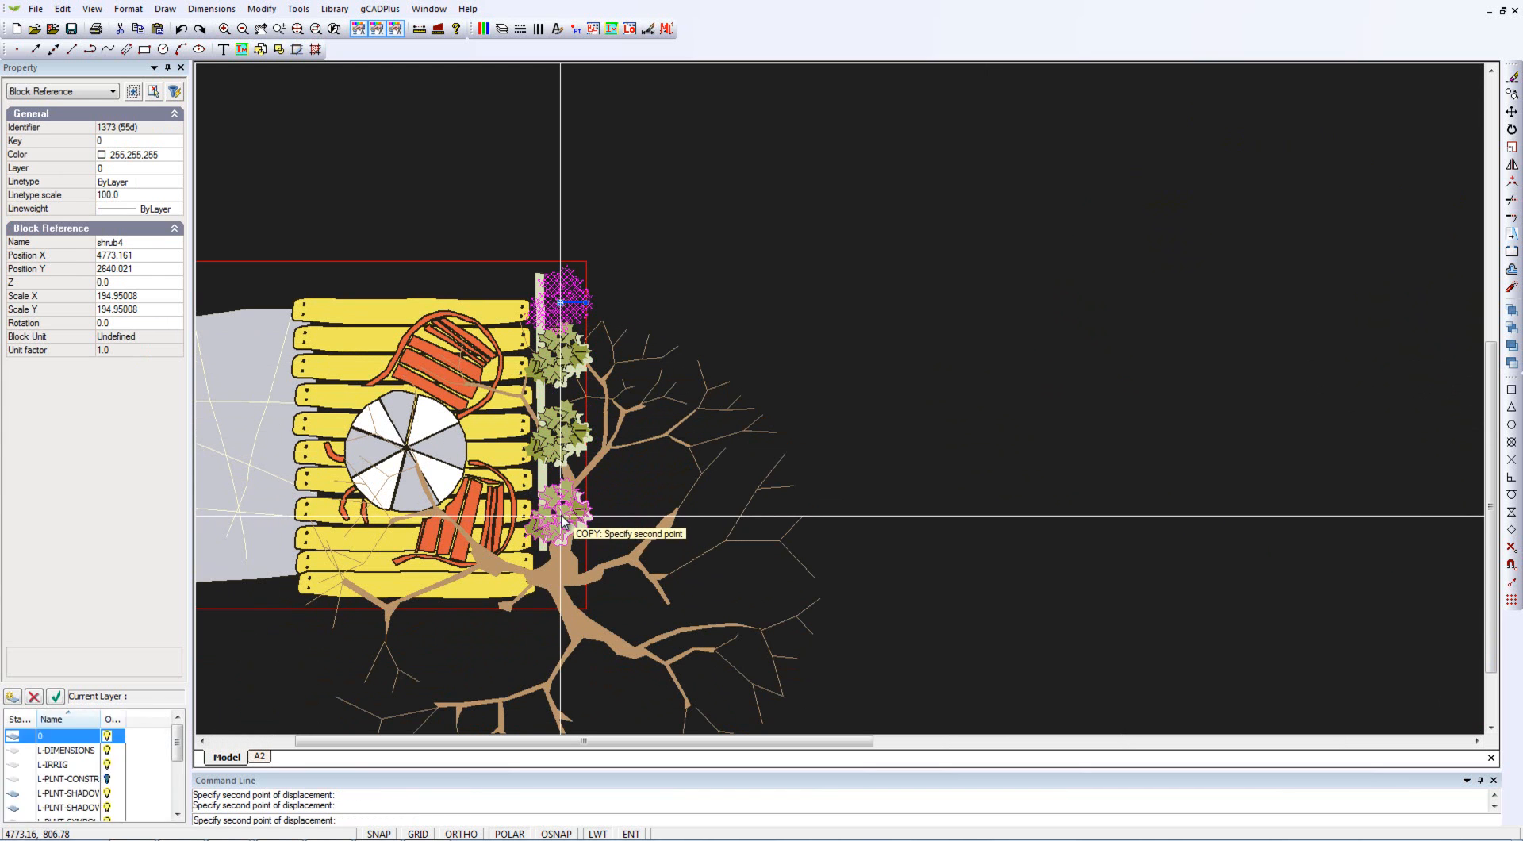
right_click(562, 517)
click(600, 526)
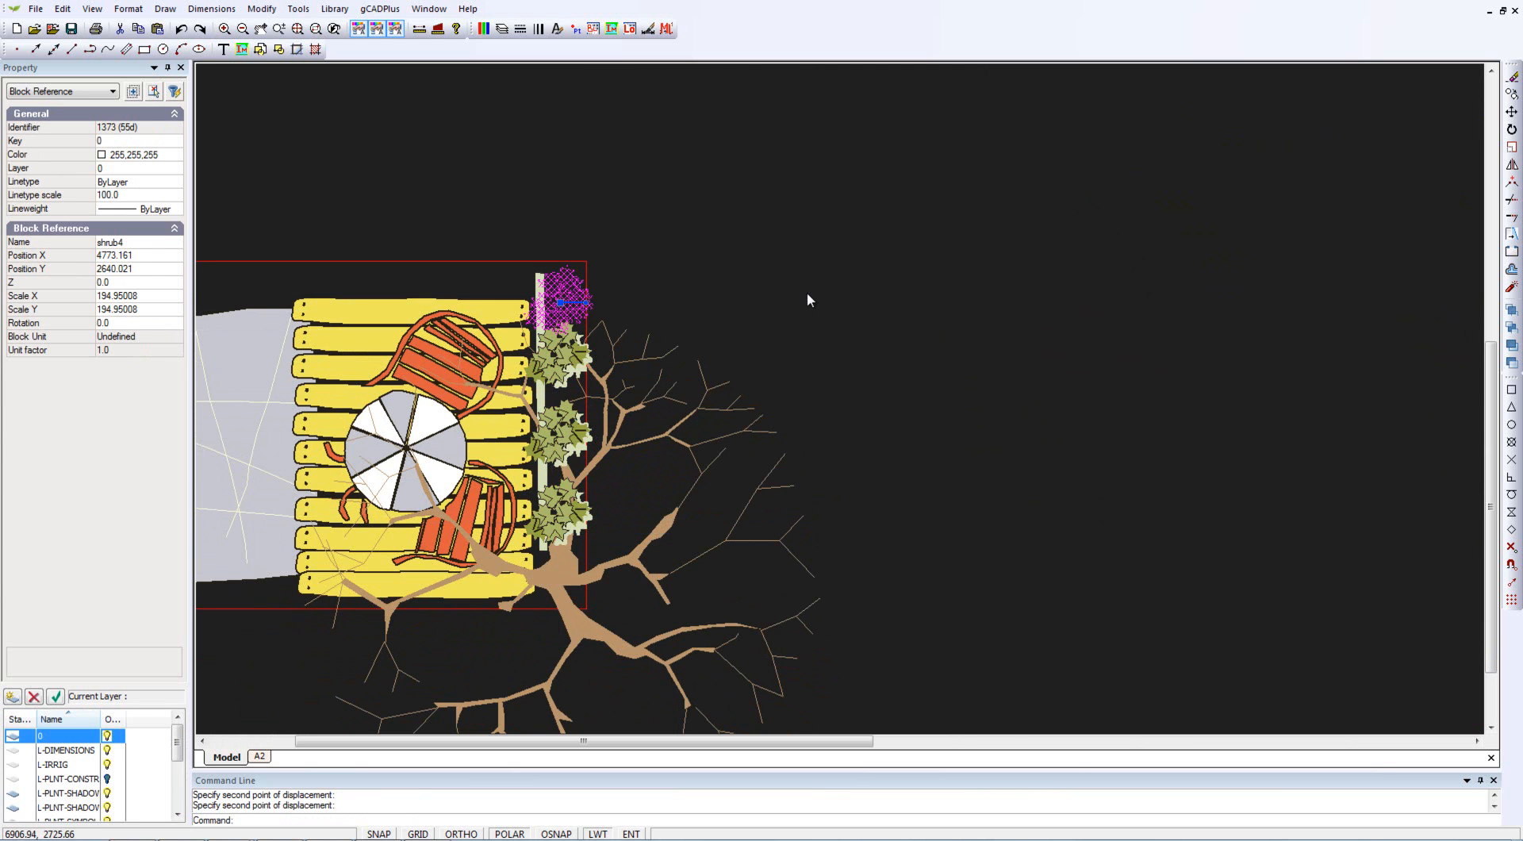
key(Escape)
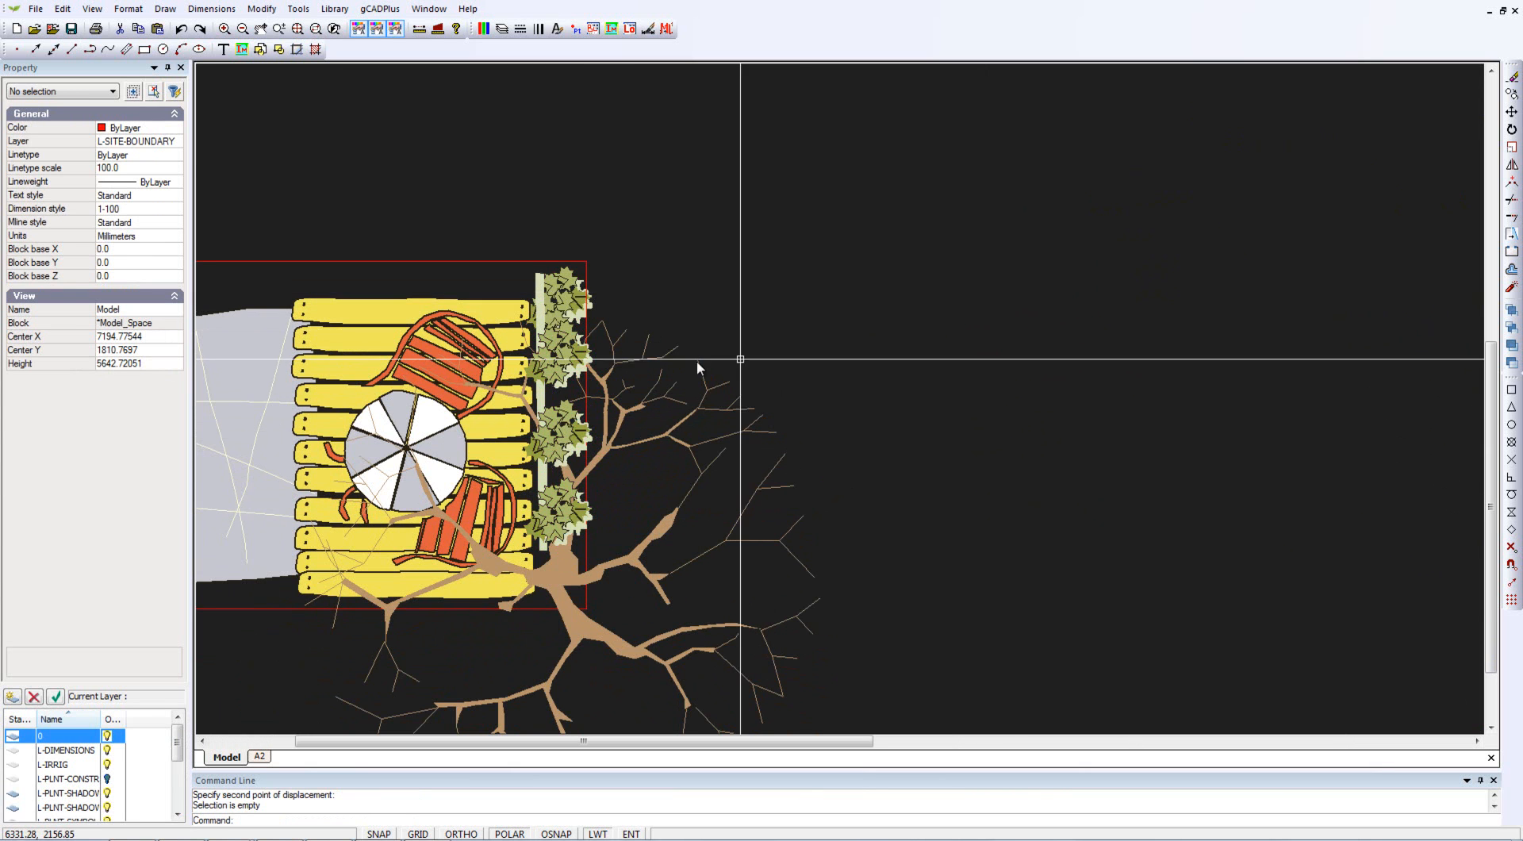
Copy the round blue-grey shrub7 symbol four times along the boundary's upper edge, from the deck's left end to the upper-left corner
scroll(846, 295, down, 1)
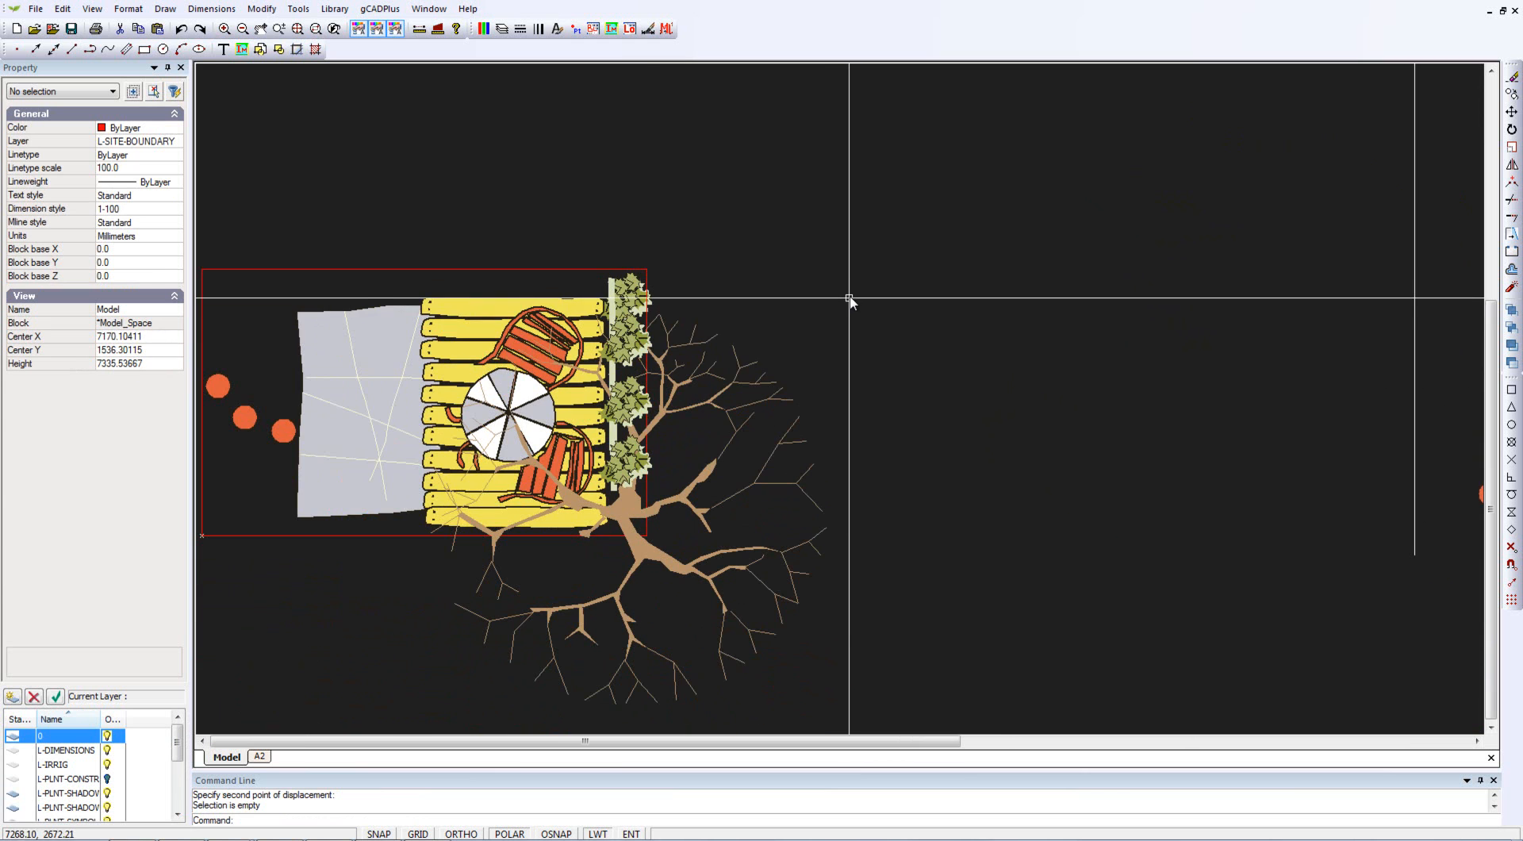
scroll(1085, 300, down, 2)
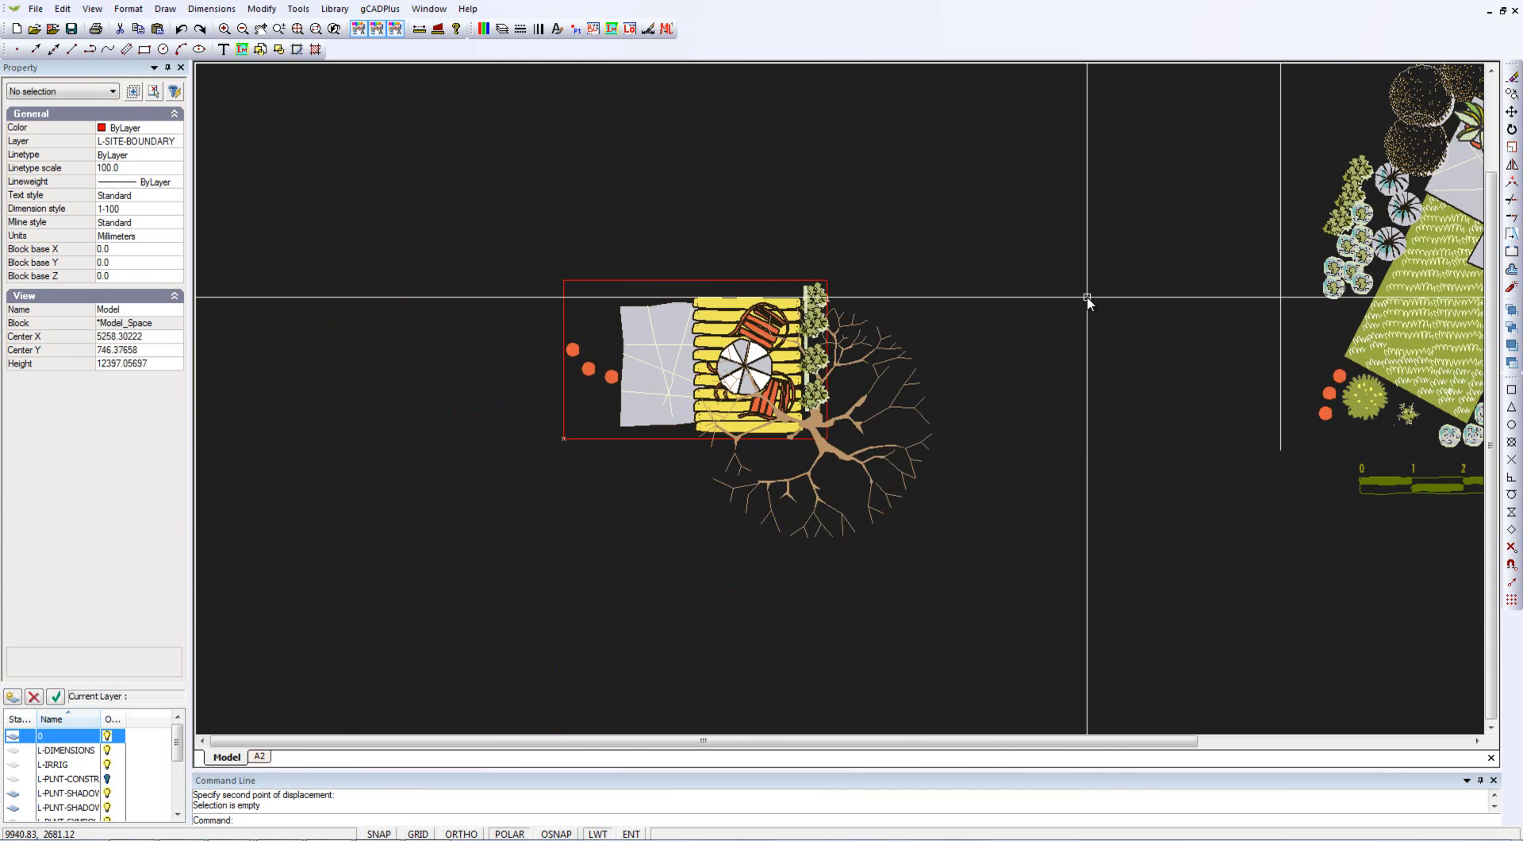
middle_drag(1082, 365, 902, 375)
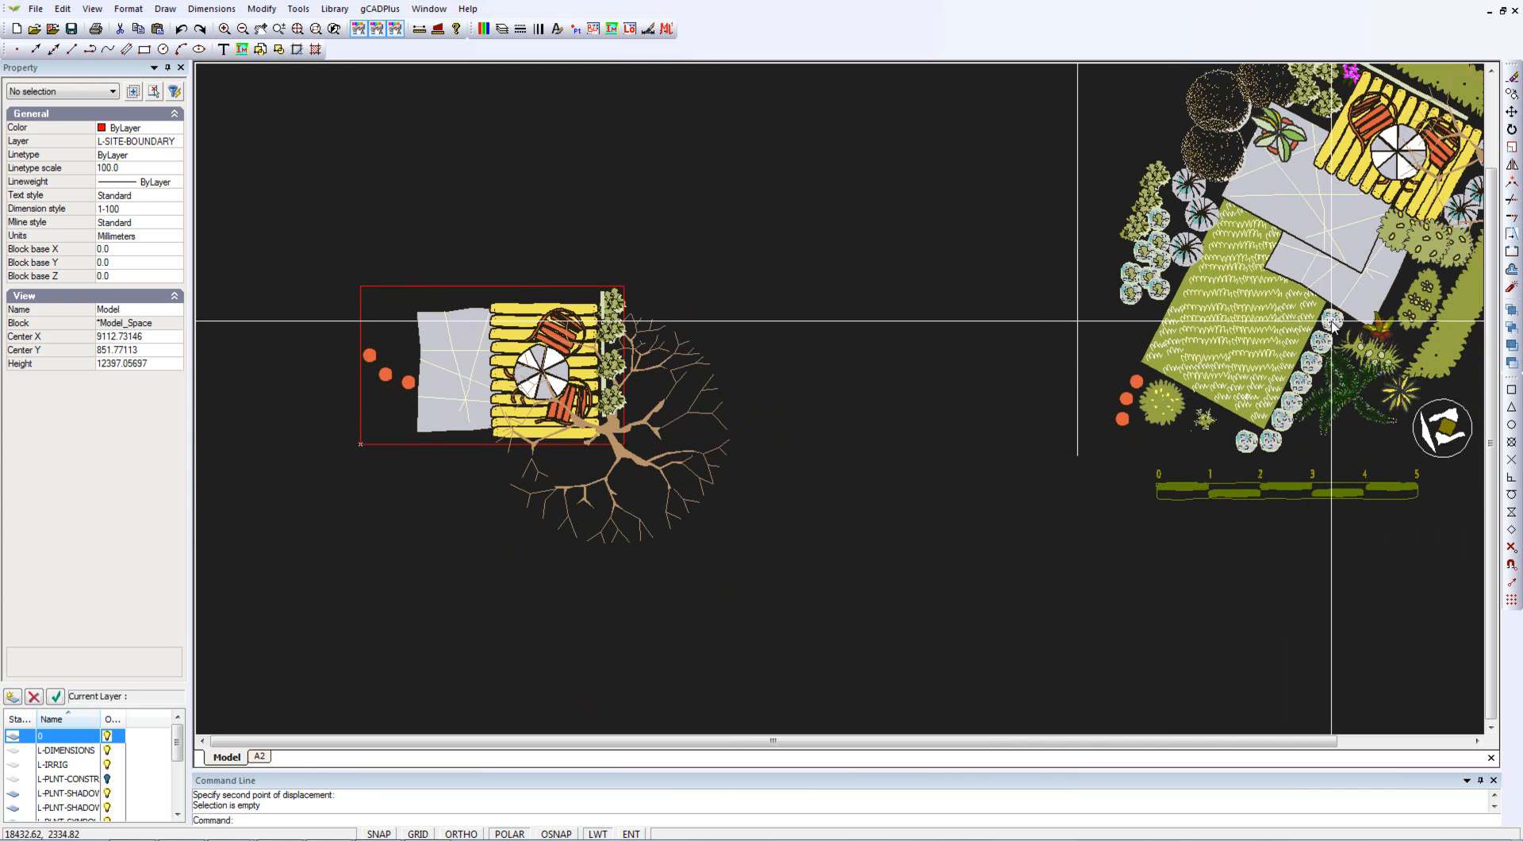
click(1186, 250)
right_click(1187, 250)
click(1226, 299)
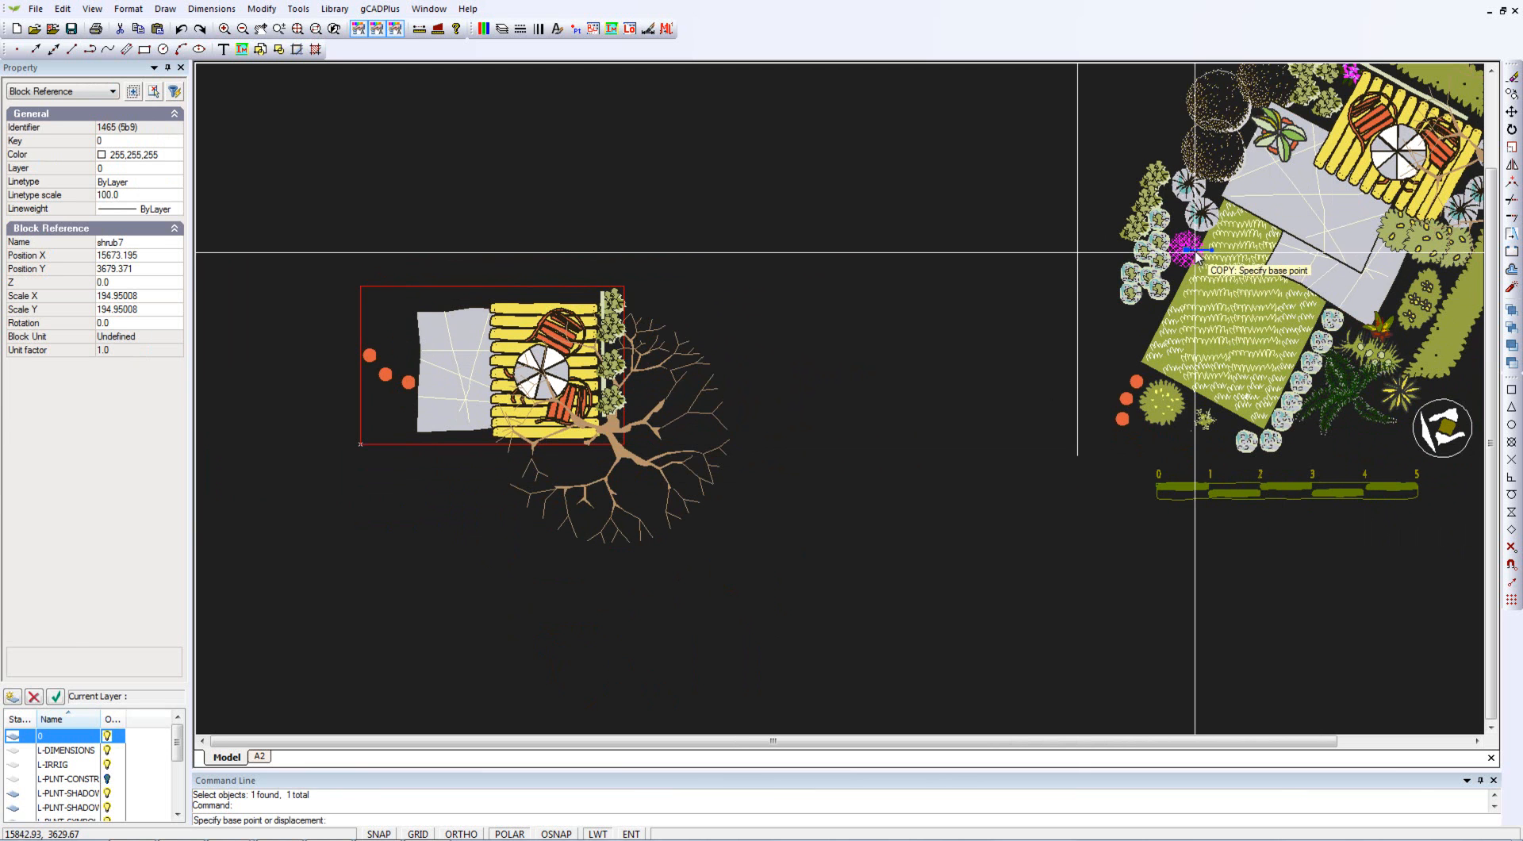
click(1186, 250)
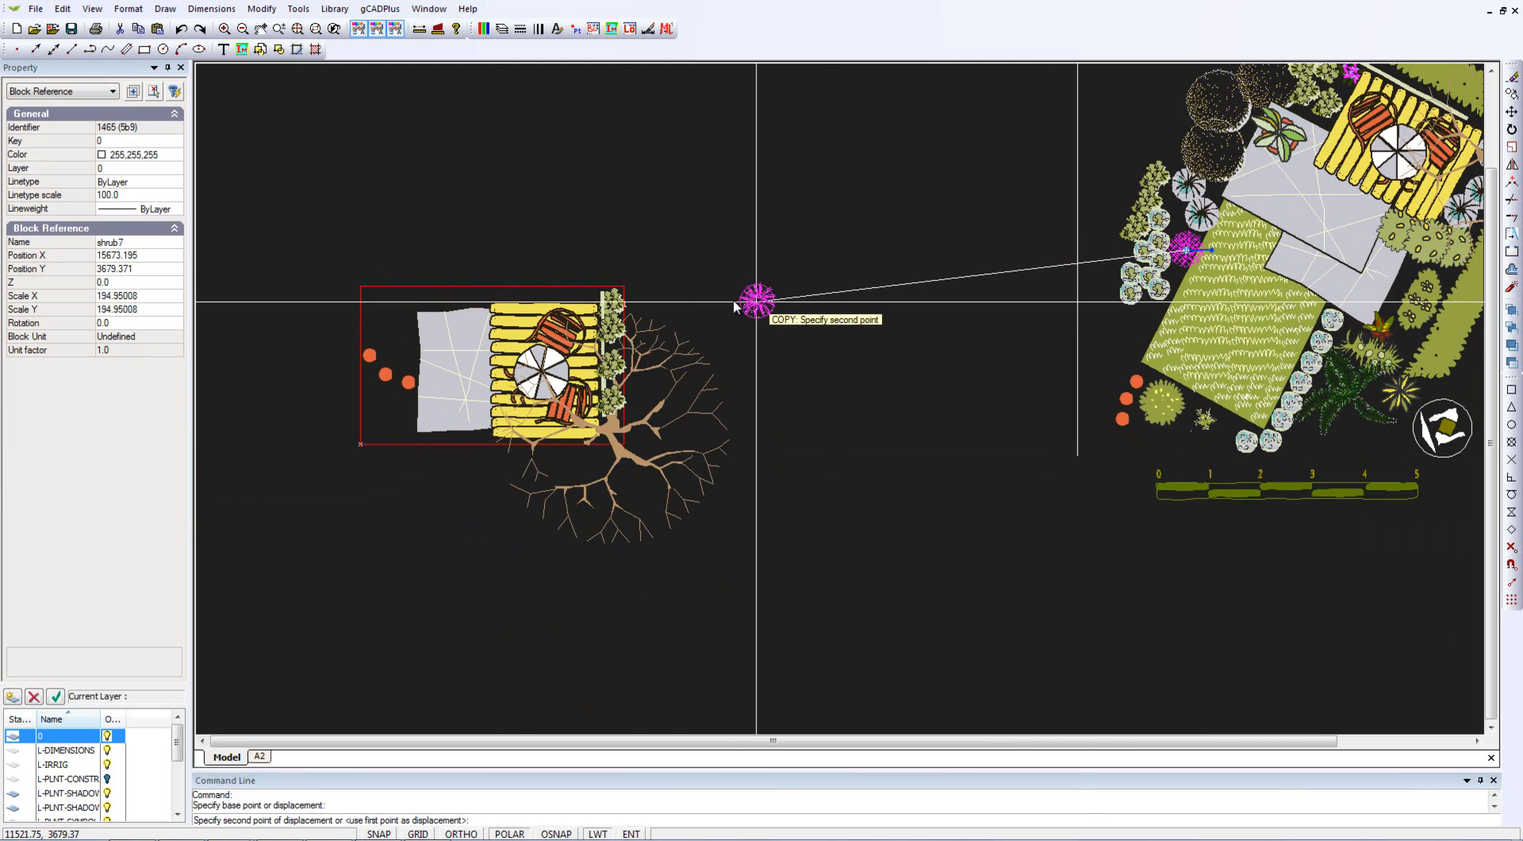
click(478, 294)
click(445, 295)
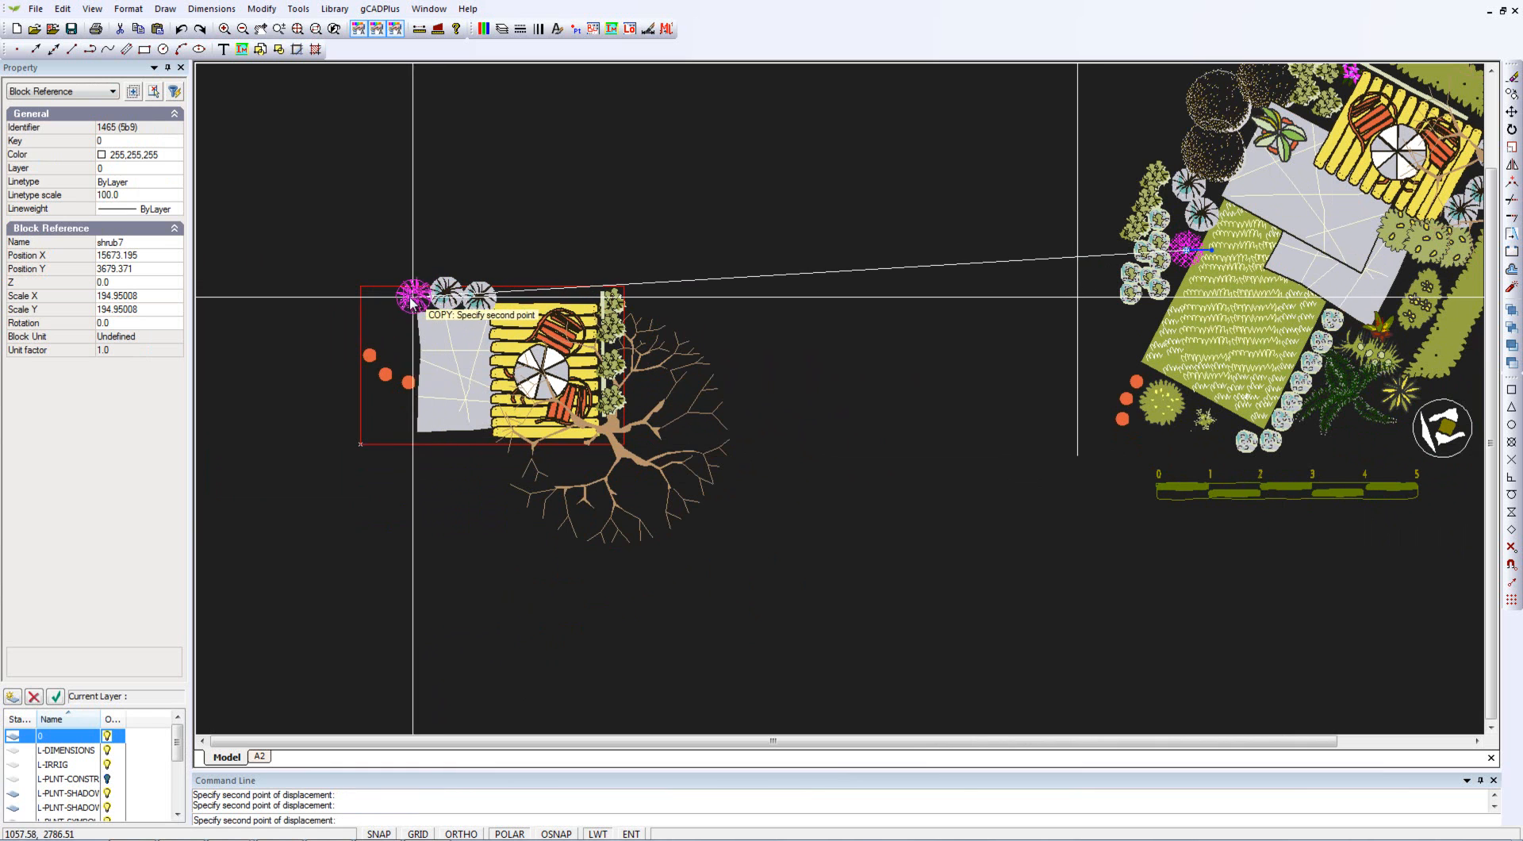
click(410, 296)
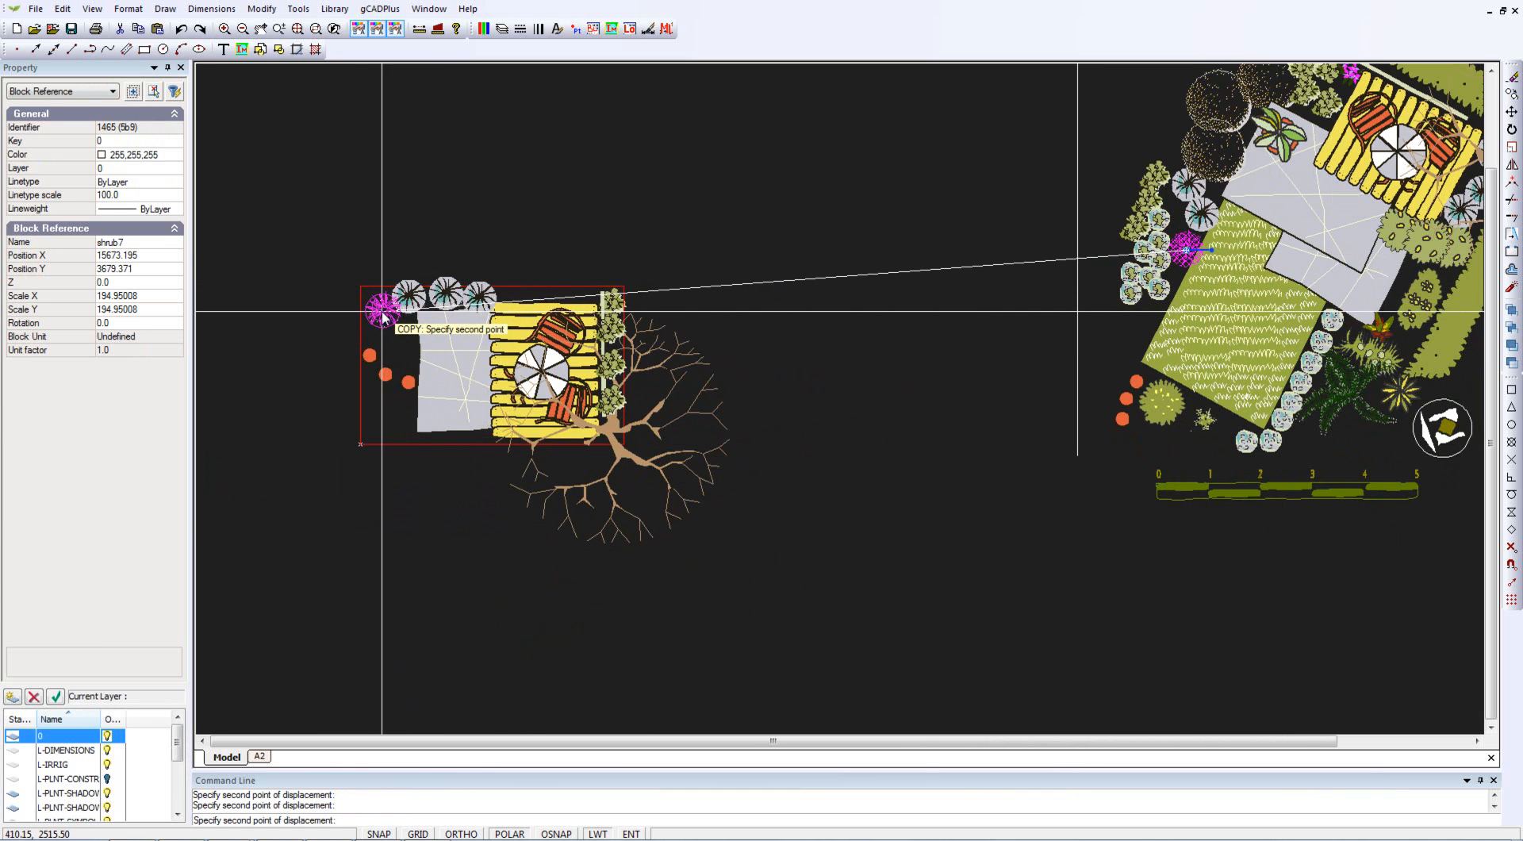
click(382, 311)
right_click(381, 309)
click(421, 318)
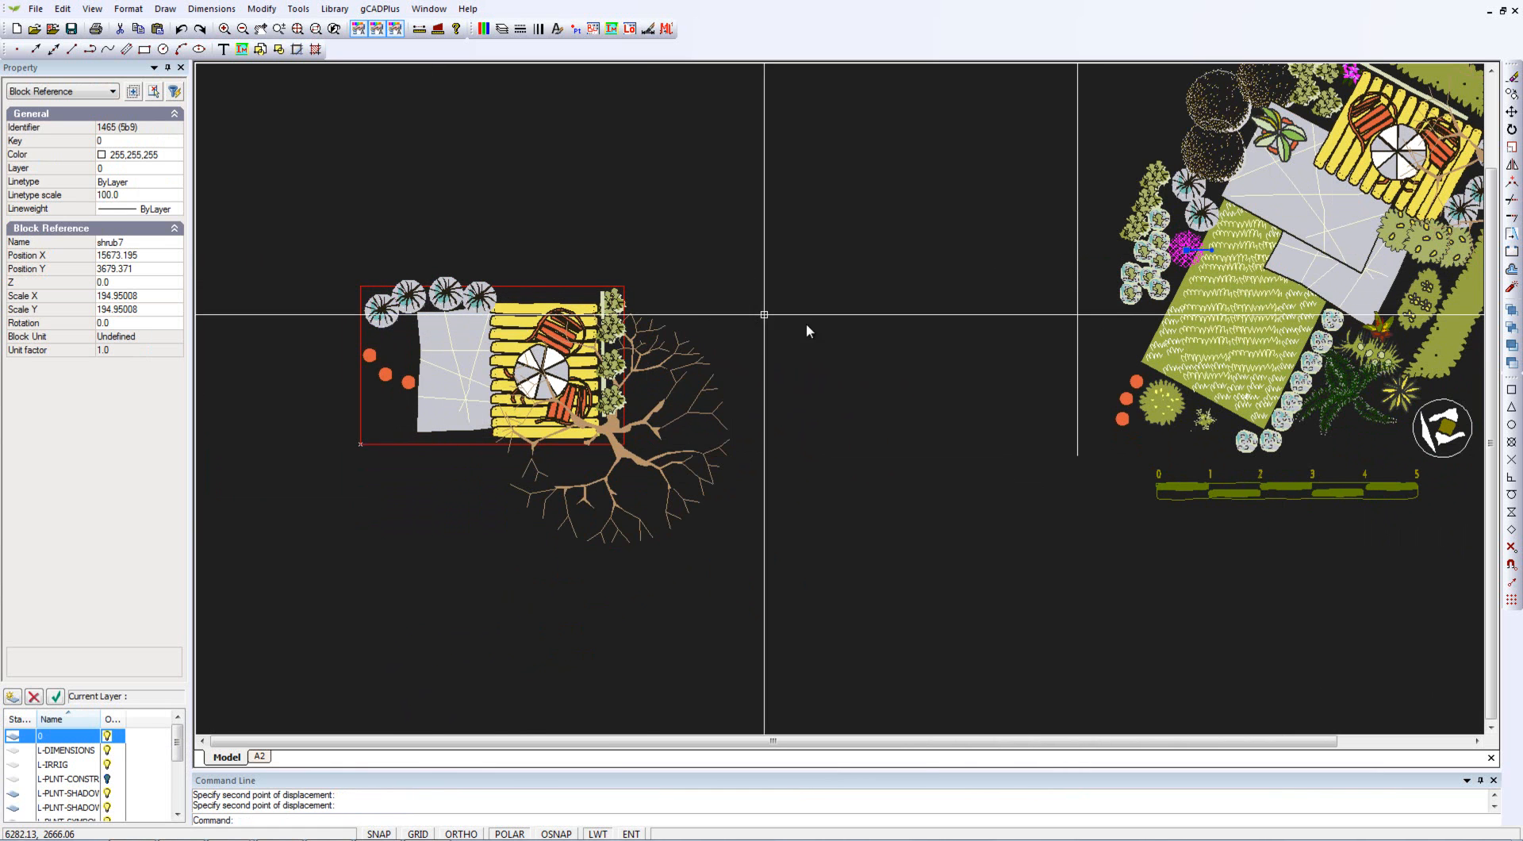
Copy the round spiky green shrub, together with the selected blue-grey shrub, to below the site boundary, the green one at about 470,-4124
click(1166, 401)
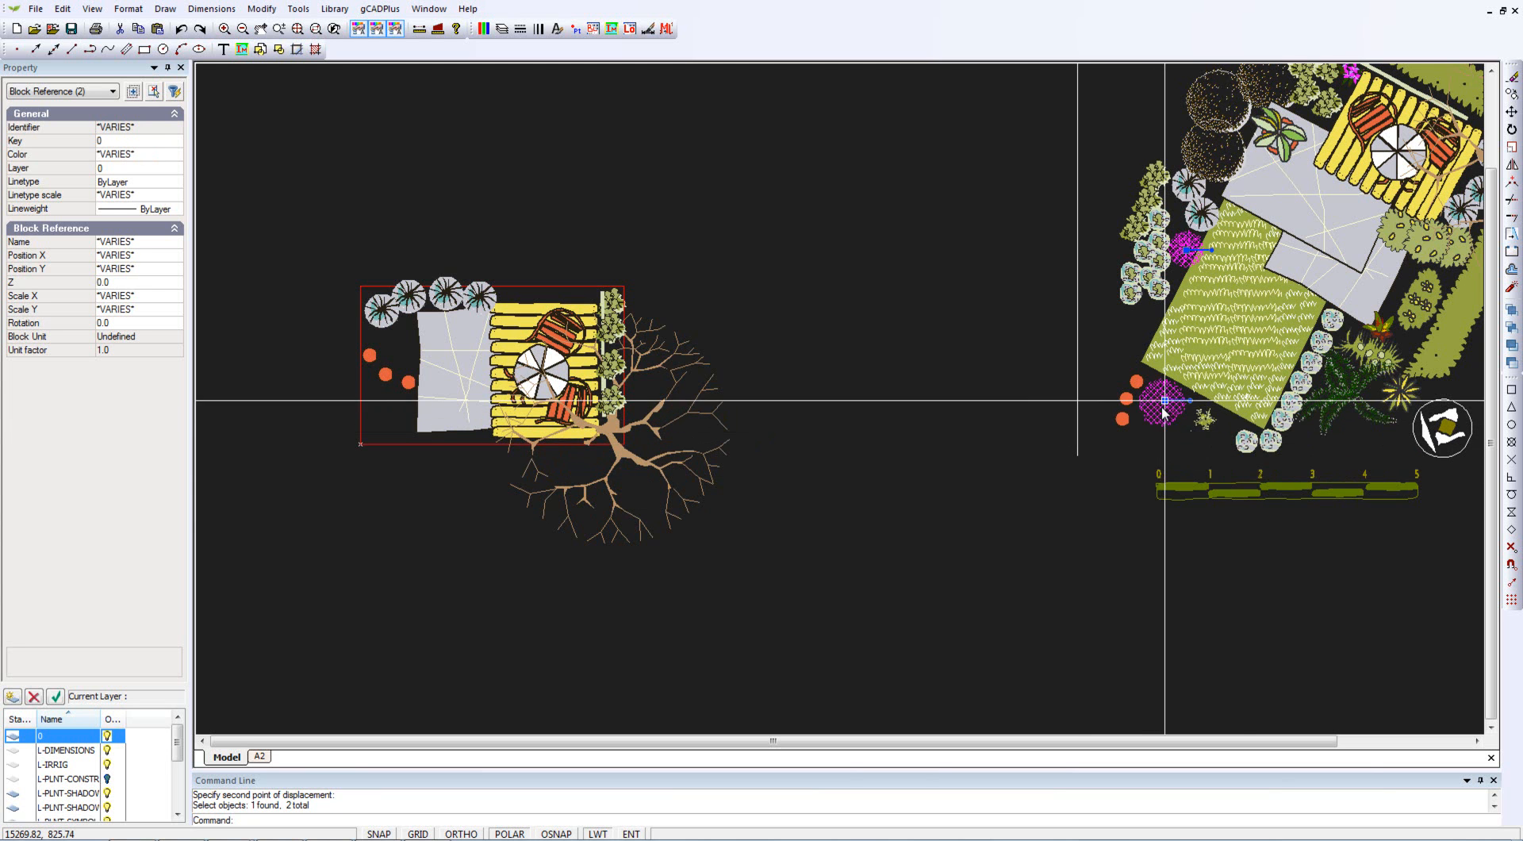
right_click(1161, 408)
click(1200, 460)
click(1146, 428)
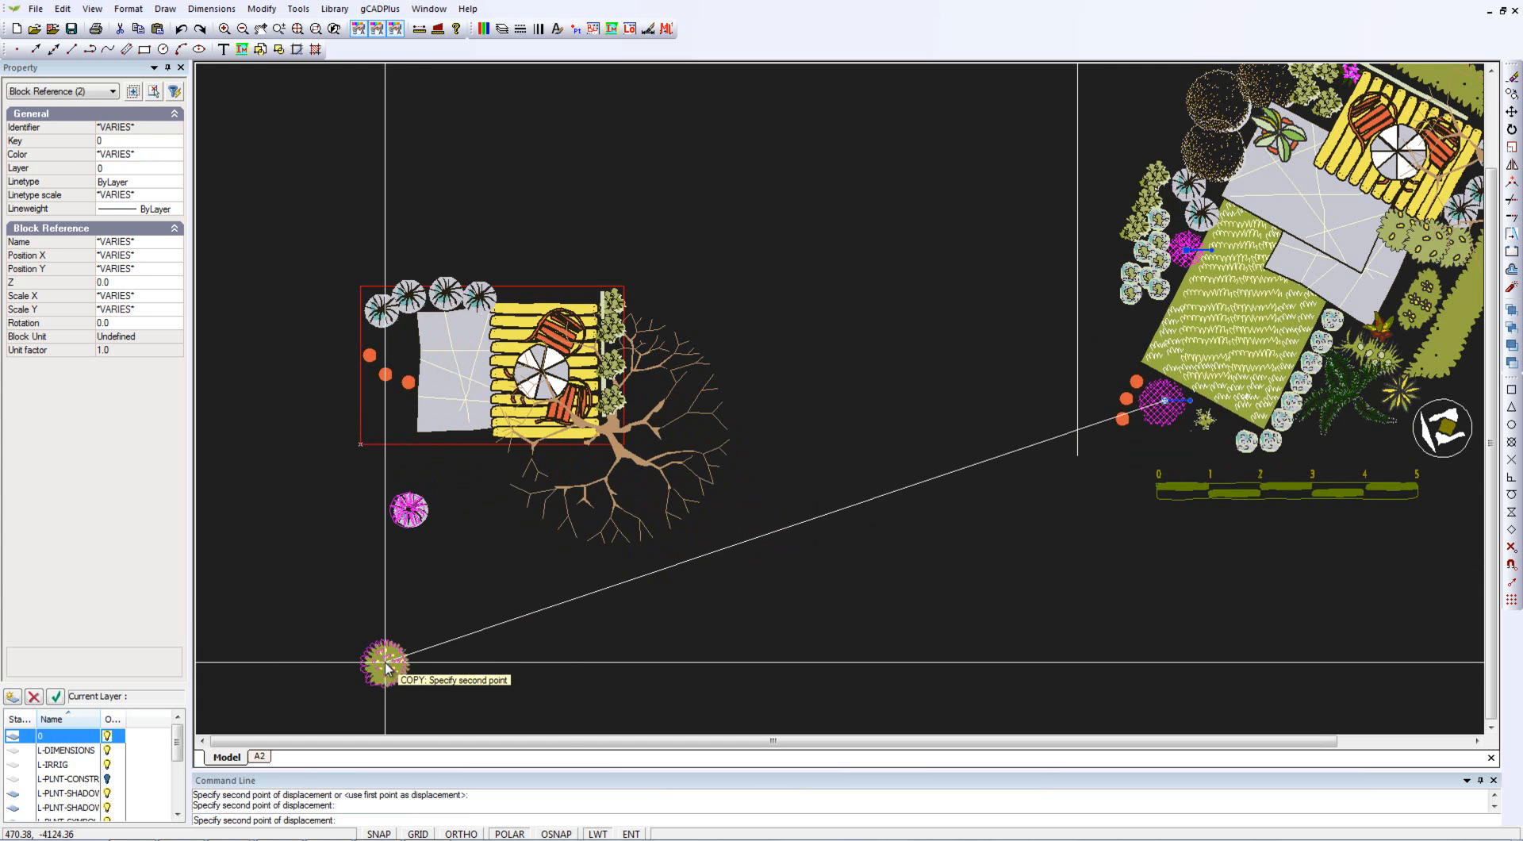
right_click(424, 651)
click(446, 661)
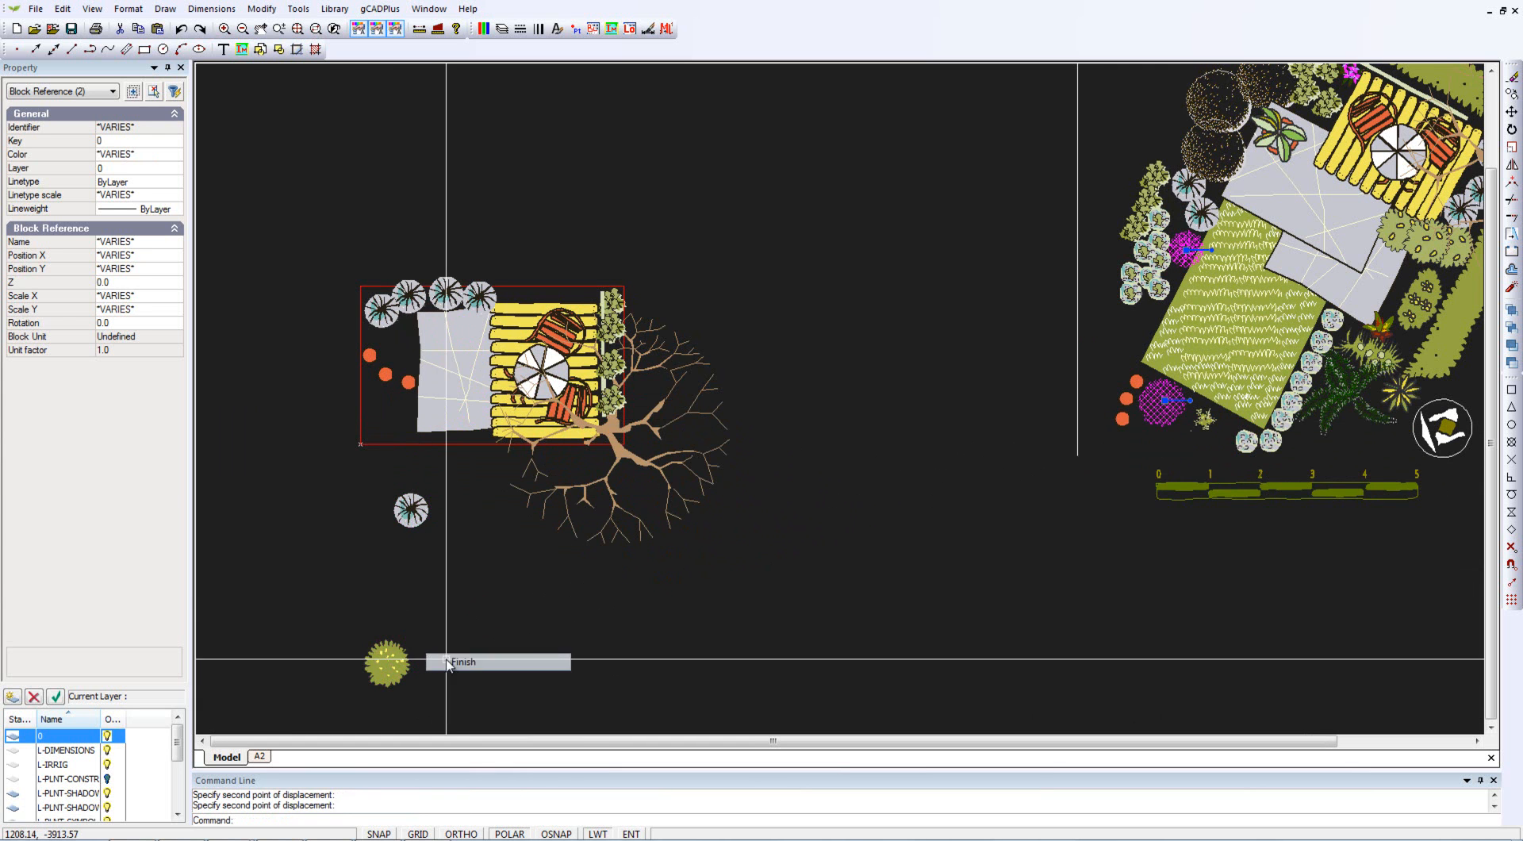
Move the round spiky green shrub, together with the other selected shrubs, into the boundary's lower-left corner, at about 380,393
right_click(389, 663)
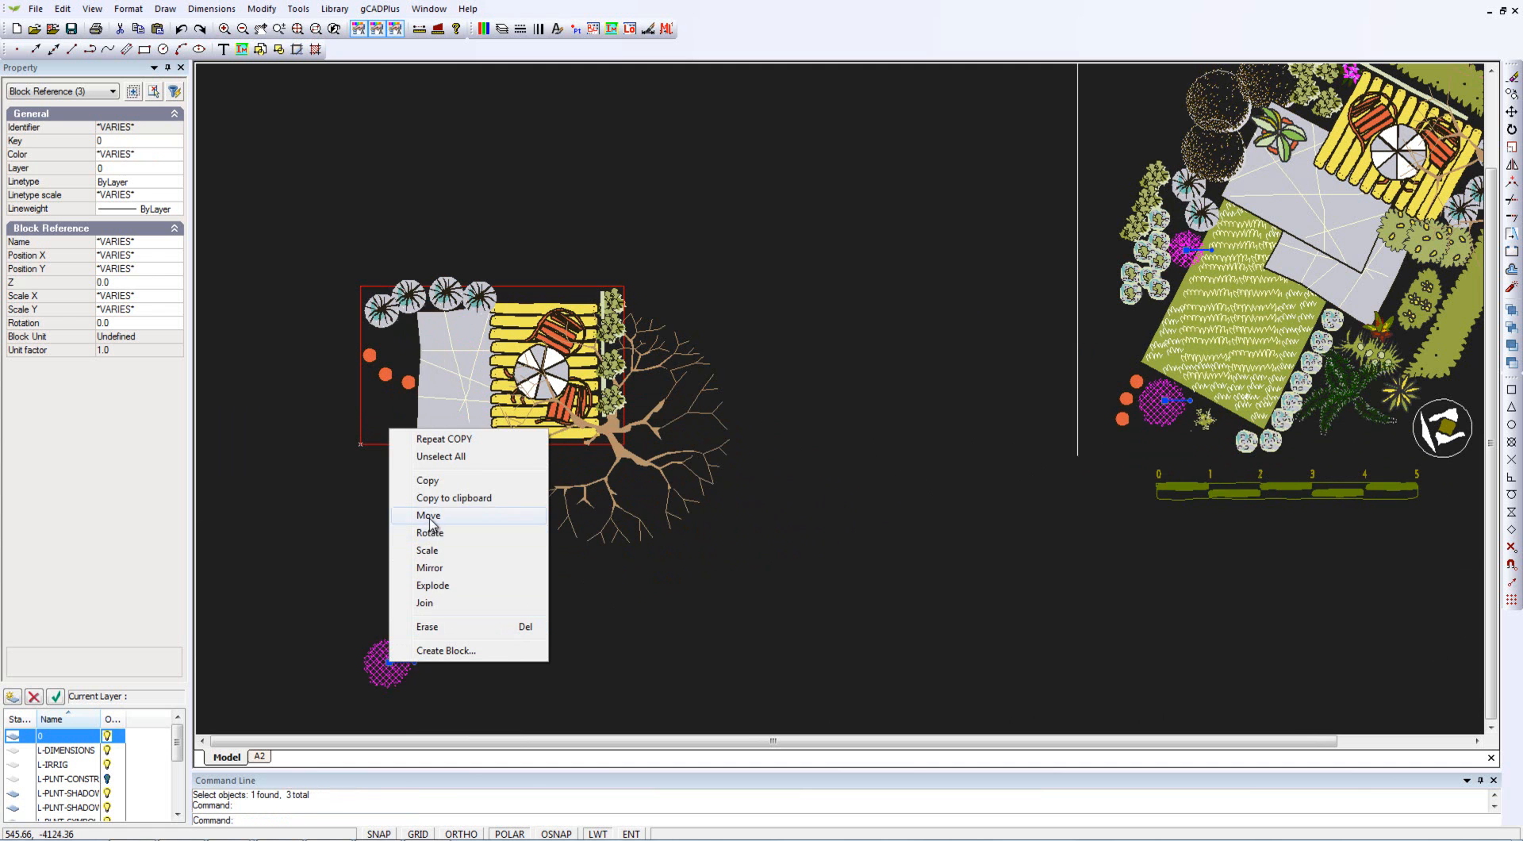
click(429, 516)
click(388, 661)
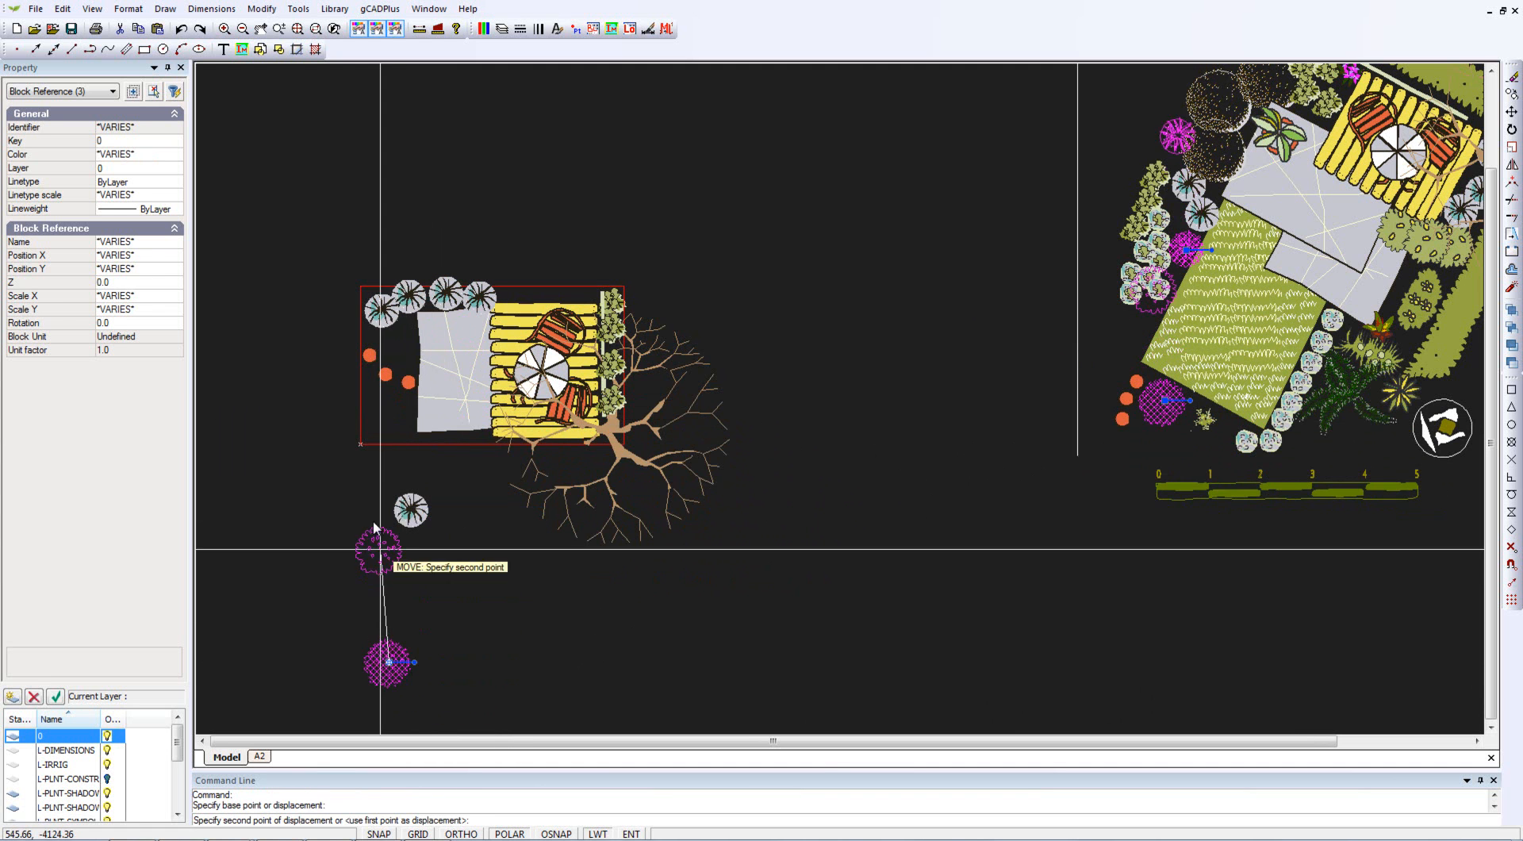
click(379, 423)
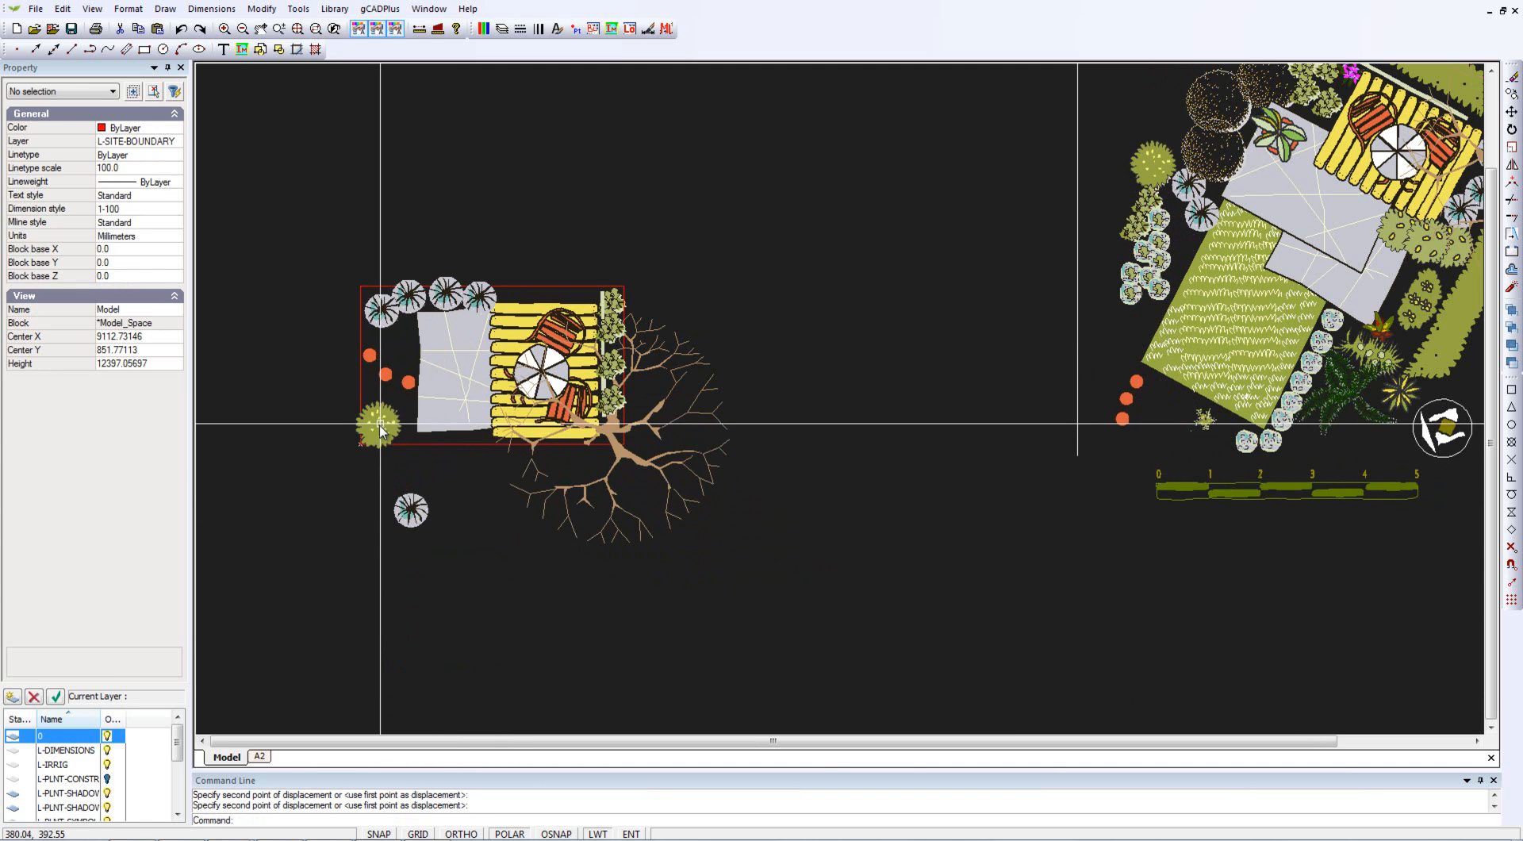
right_click(438, 473)
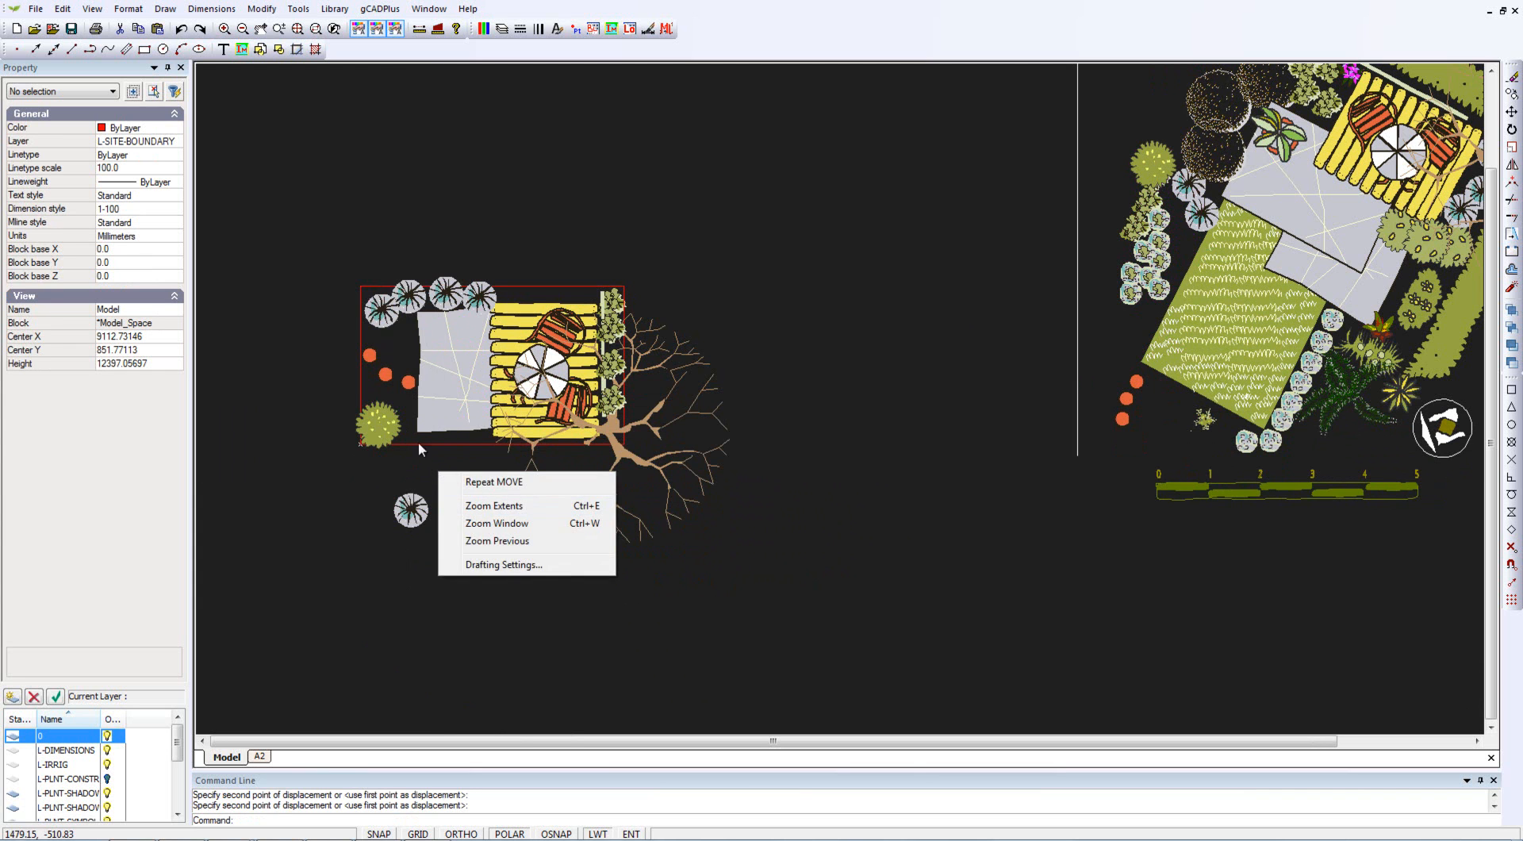
key(Escape)
Place two copies of the spiky green shrub beside it to form a cluster of three in the boundary's lower-left corner, and deselect
click(383, 429)
right_click(385, 427)
click(421, 472)
click(378, 429)
click(411, 434)
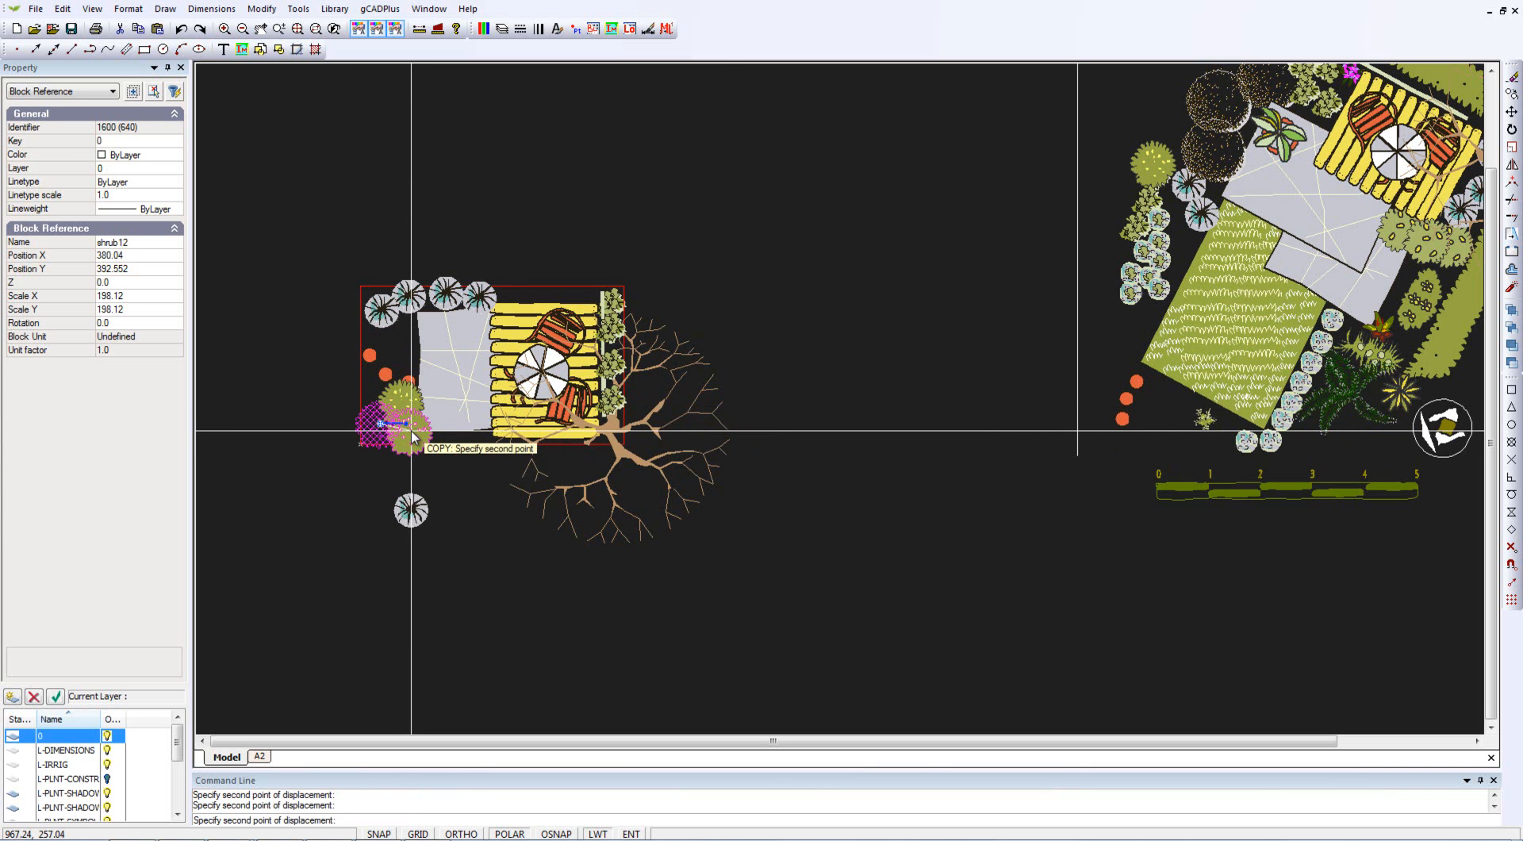
right_click(410, 430)
click(459, 441)
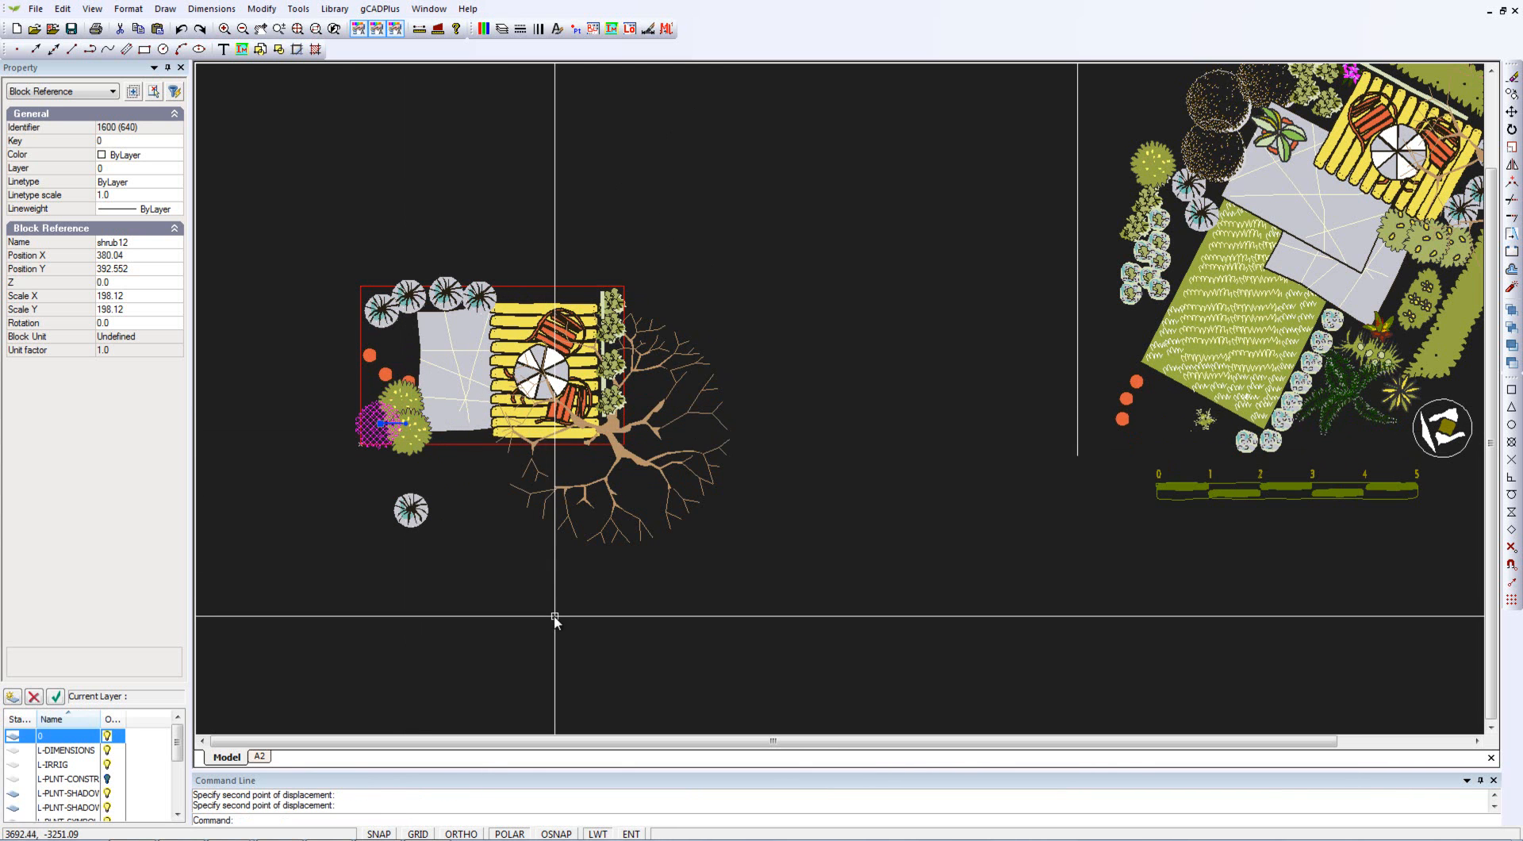
key(Escape)
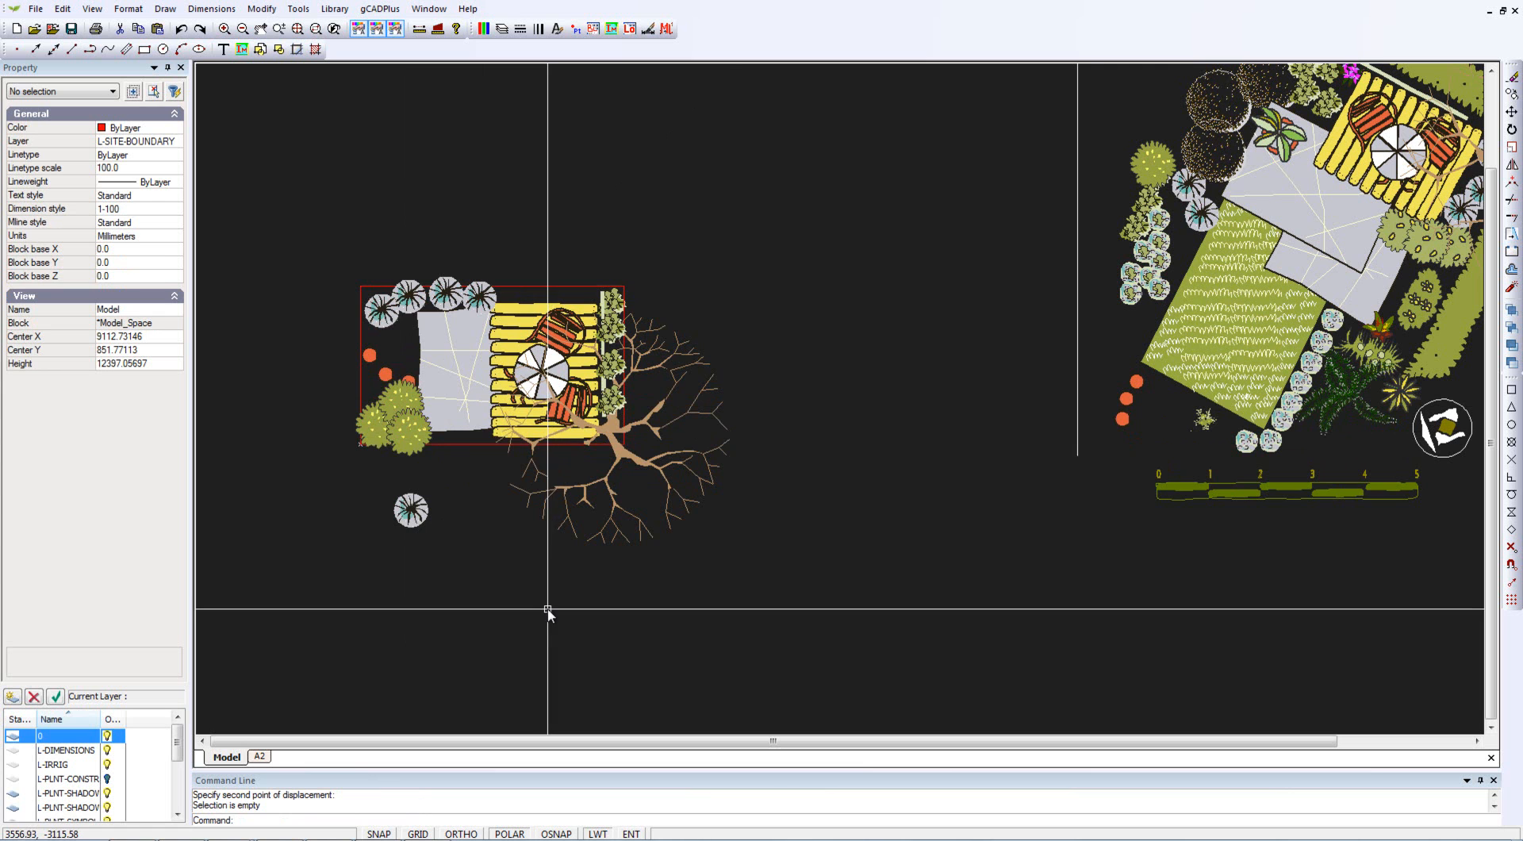
Move the orange circle nearest the paving slightly upward, clear of the green shrub cluster
click(412, 377)
right_click(410, 389)
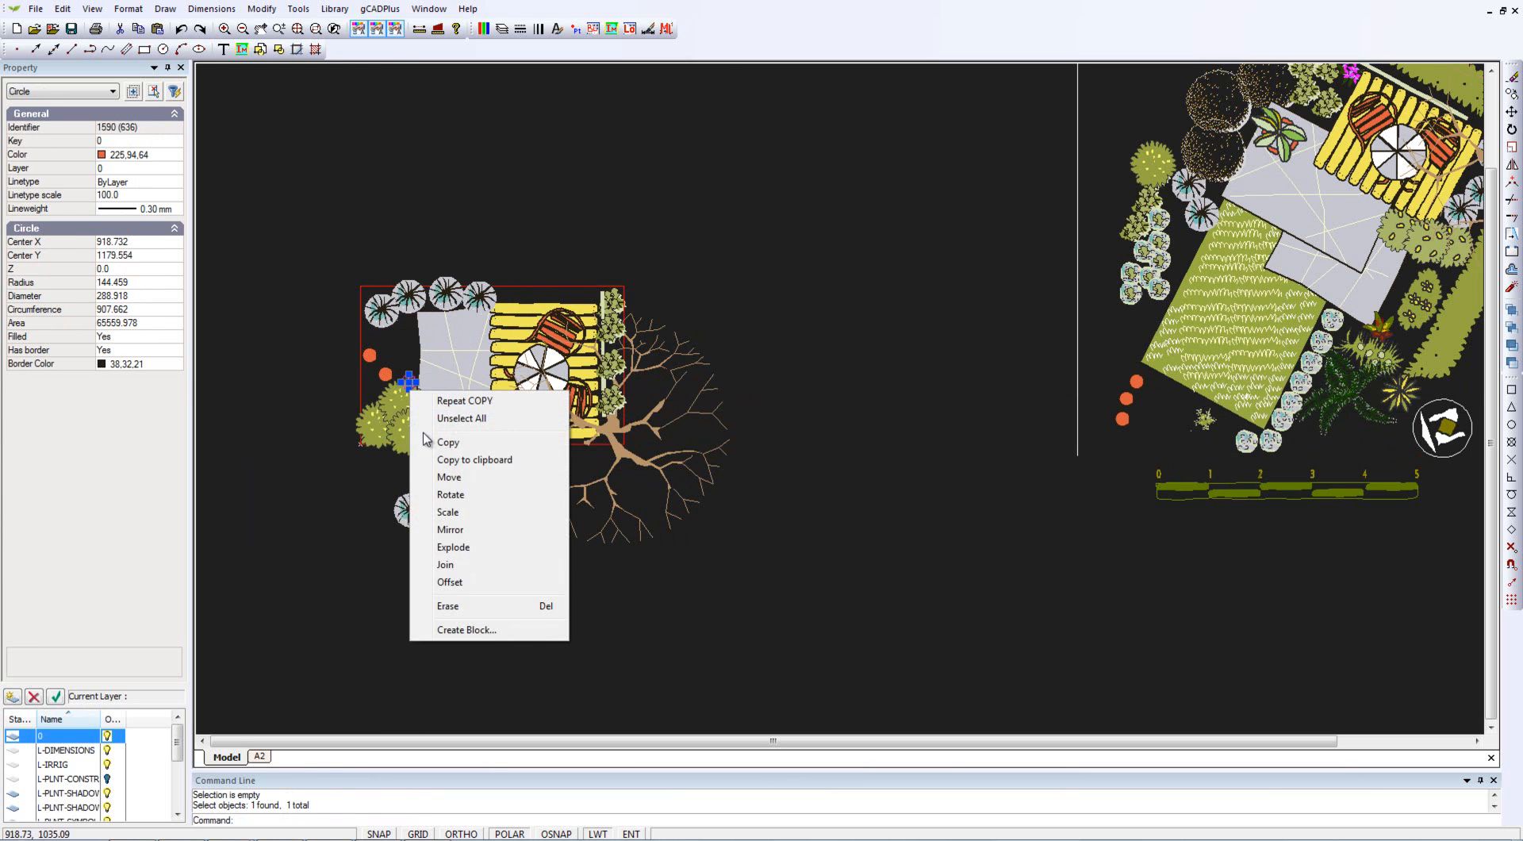
click(459, 479)
click(409, 382)
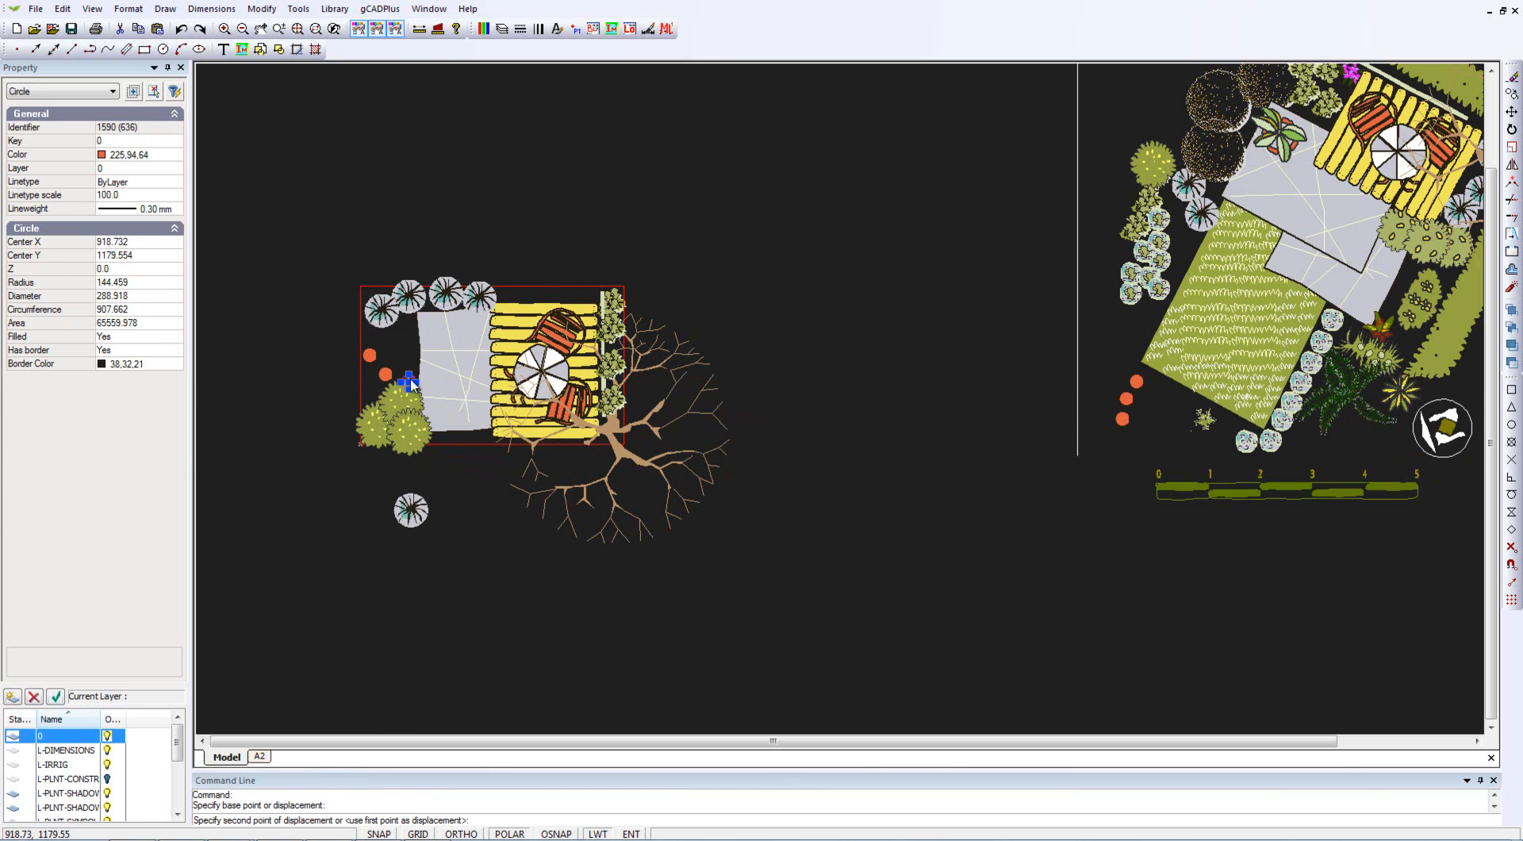
click(410, 365)
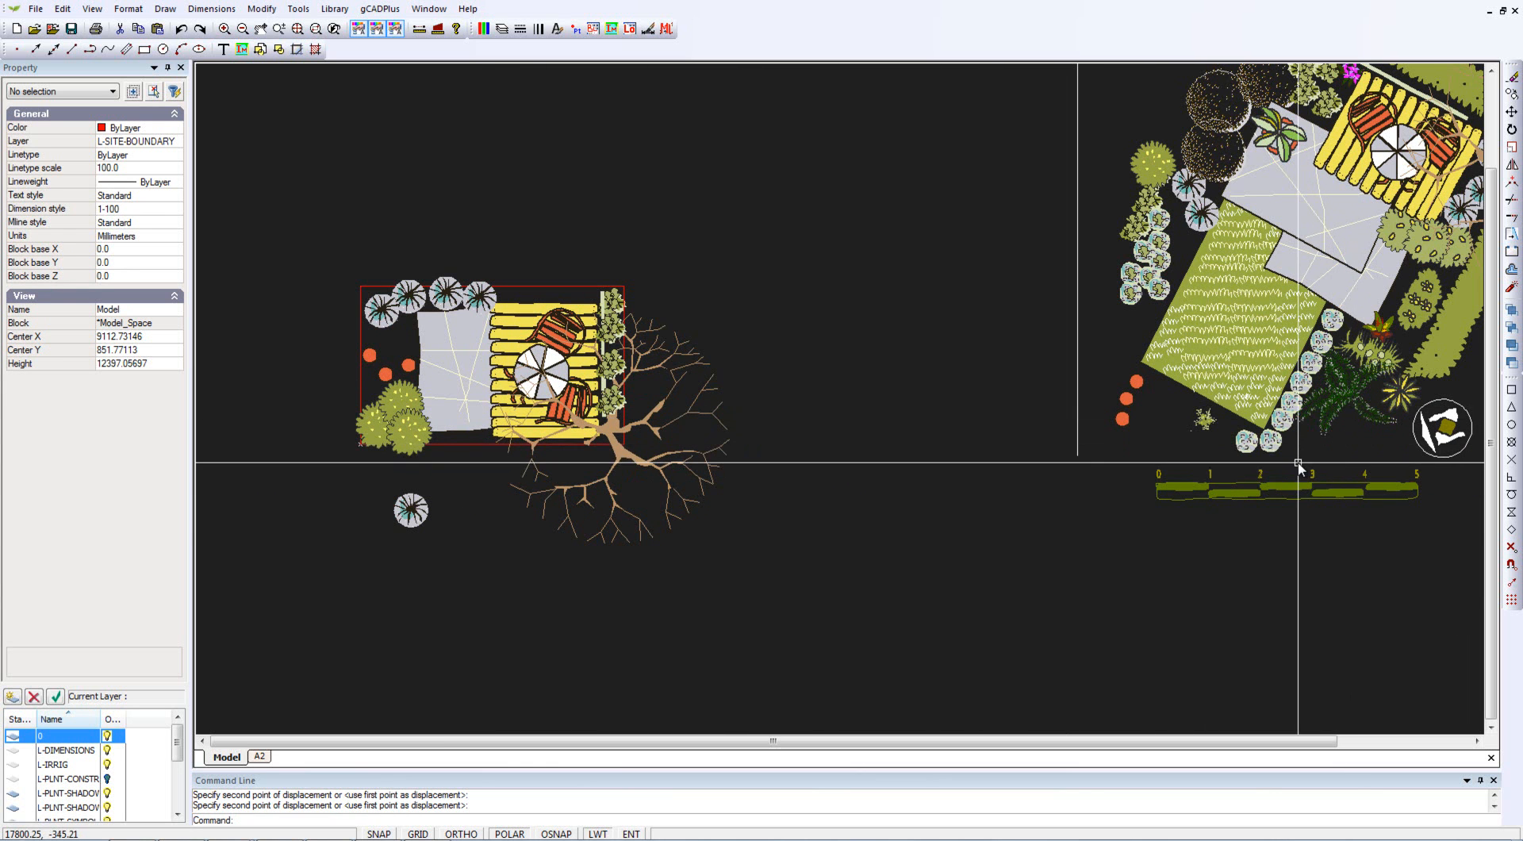
Move one Blue1 plant symbol from the template's lower edge to the boundary's upper edge above the deck's left end, at about 2819,2802
click(1273, 446)
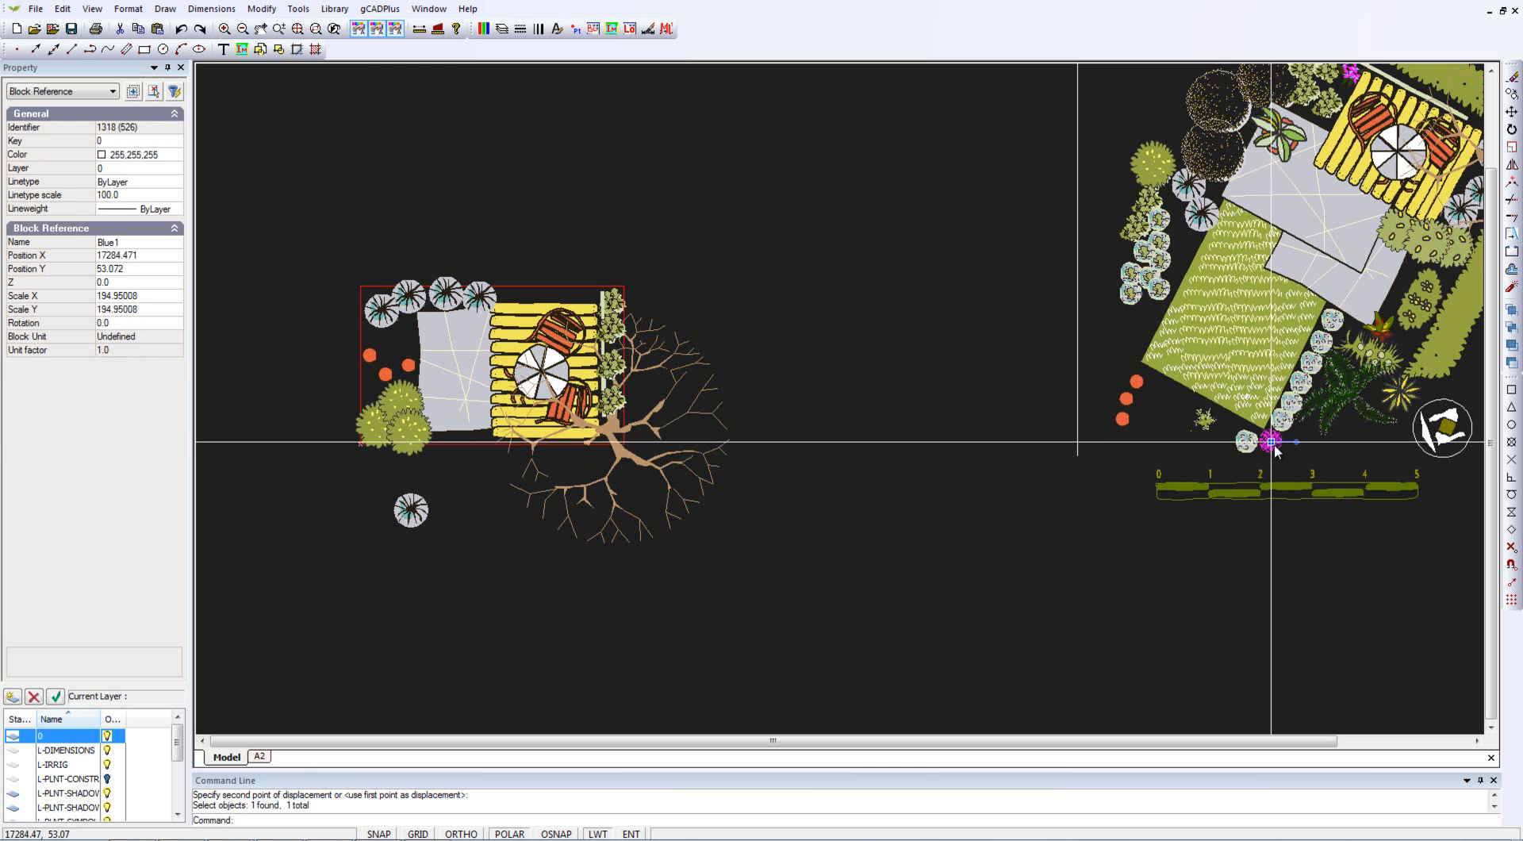
right_click(1273, 446)
click(1313, 531)
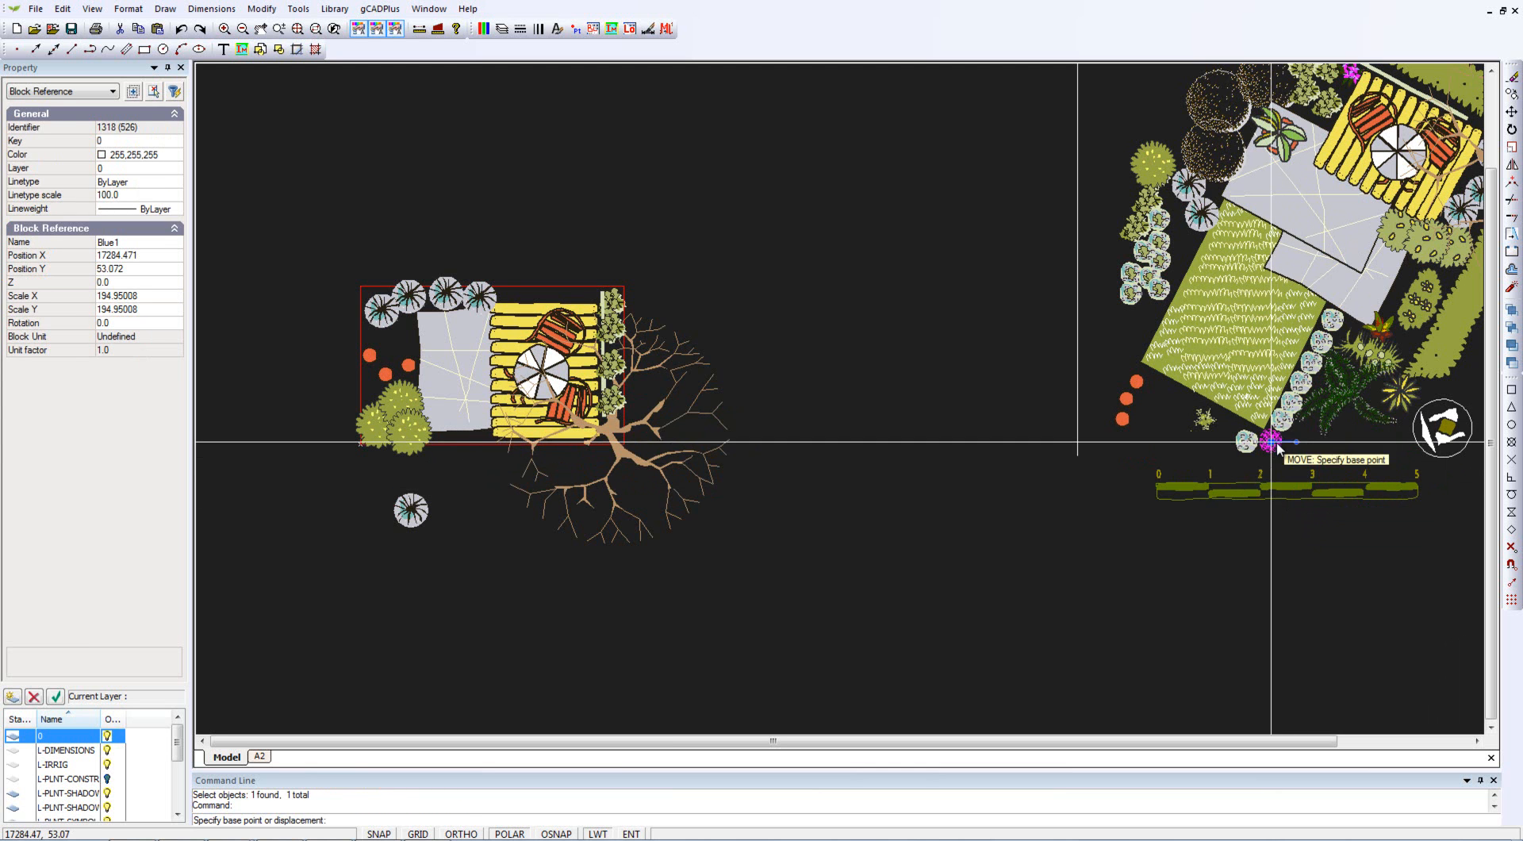
click(1271, 441)
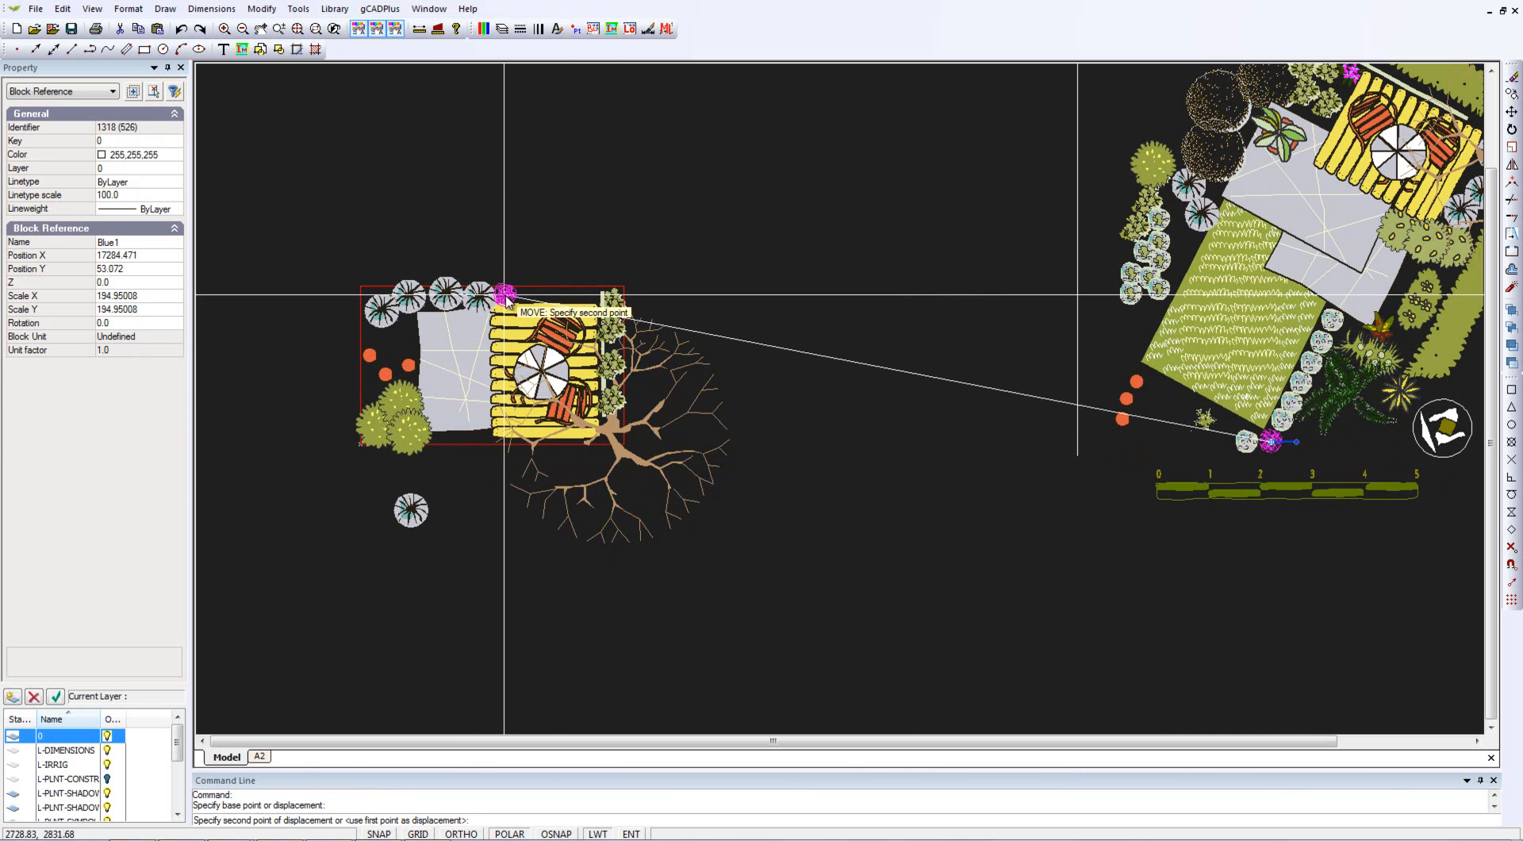
click(507, 298)
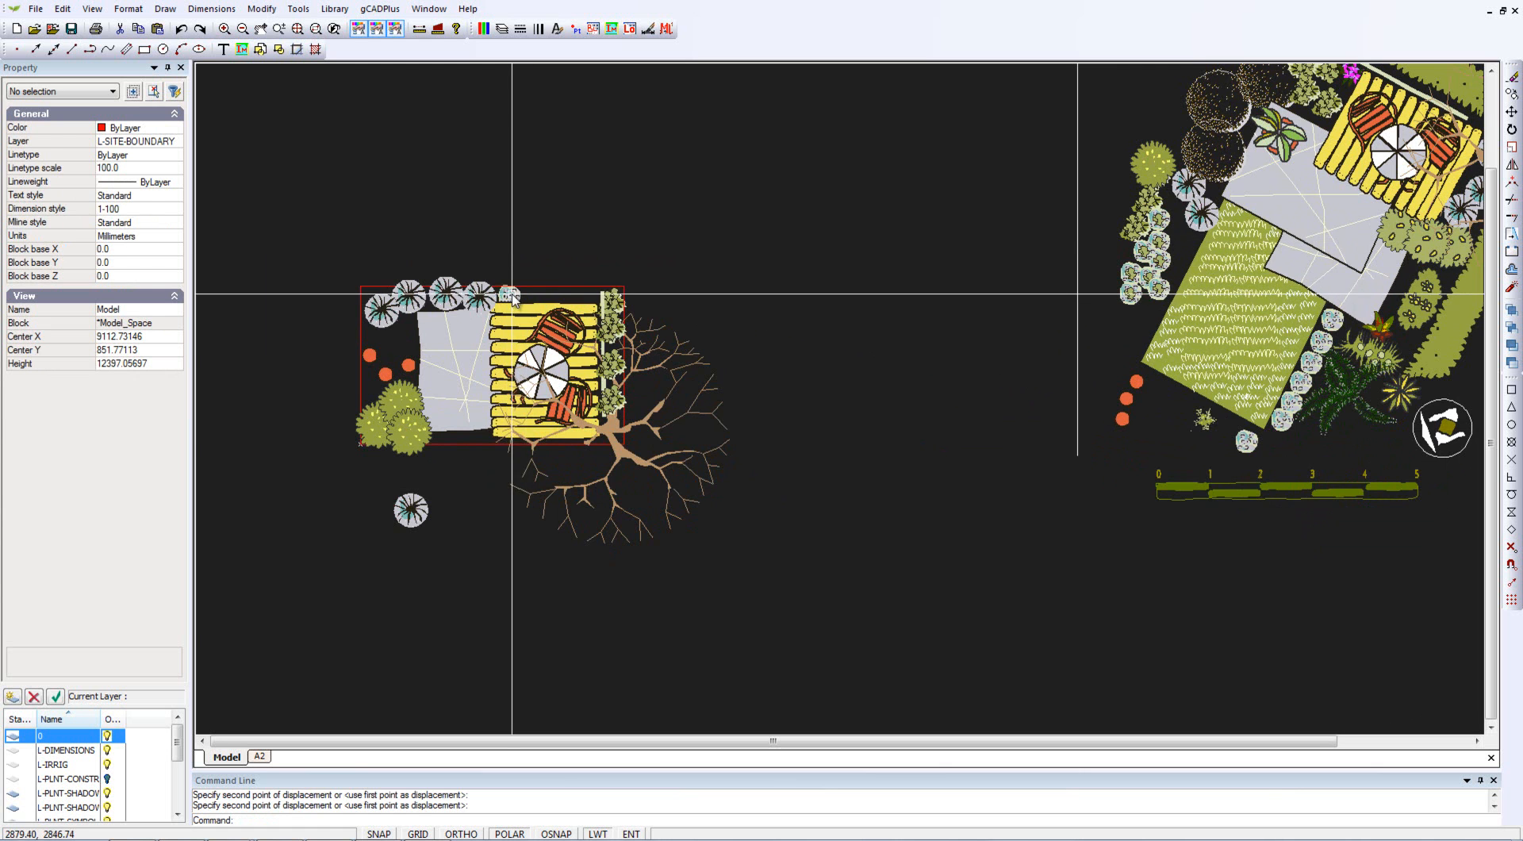
Place three copies of the moved Blue1 plant in a row above the deck, up to the leafy shrubs, and deselect
scroll(515, 299, up, 3)
click(515, 300)
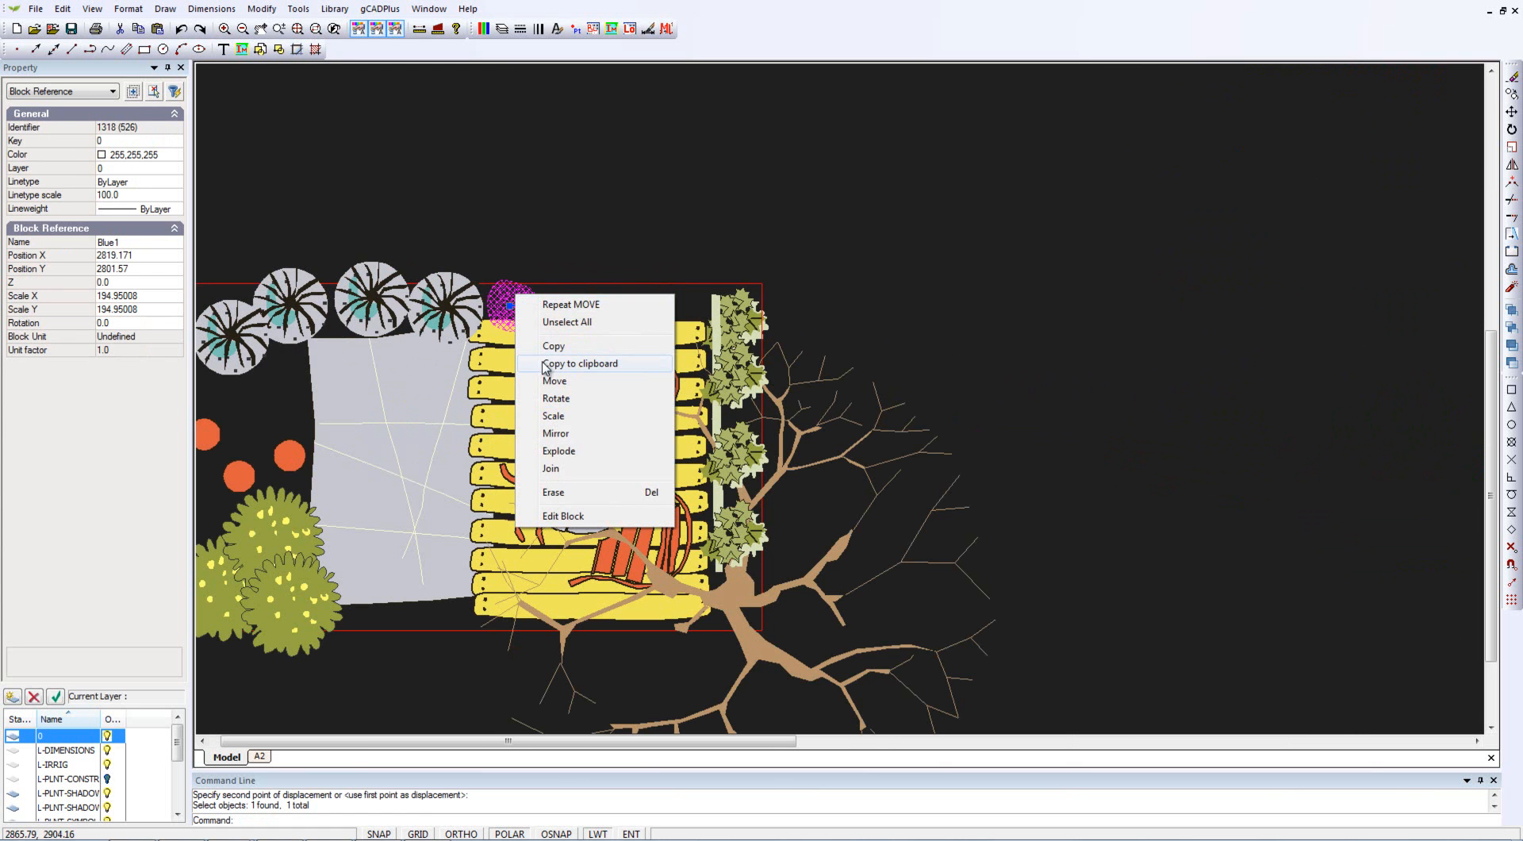
click(553, 347)
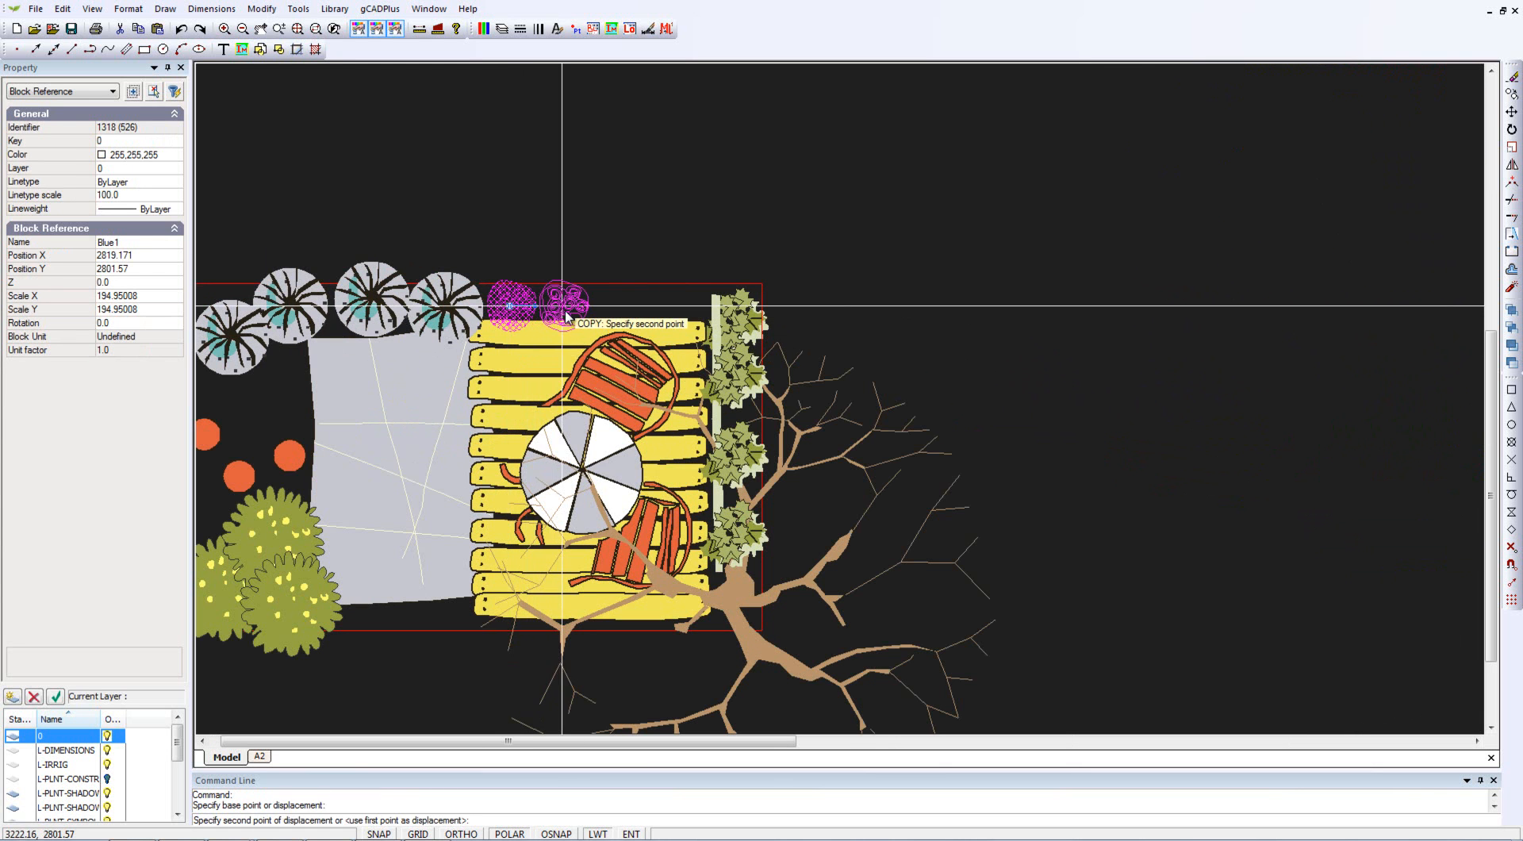
click(618, 305)
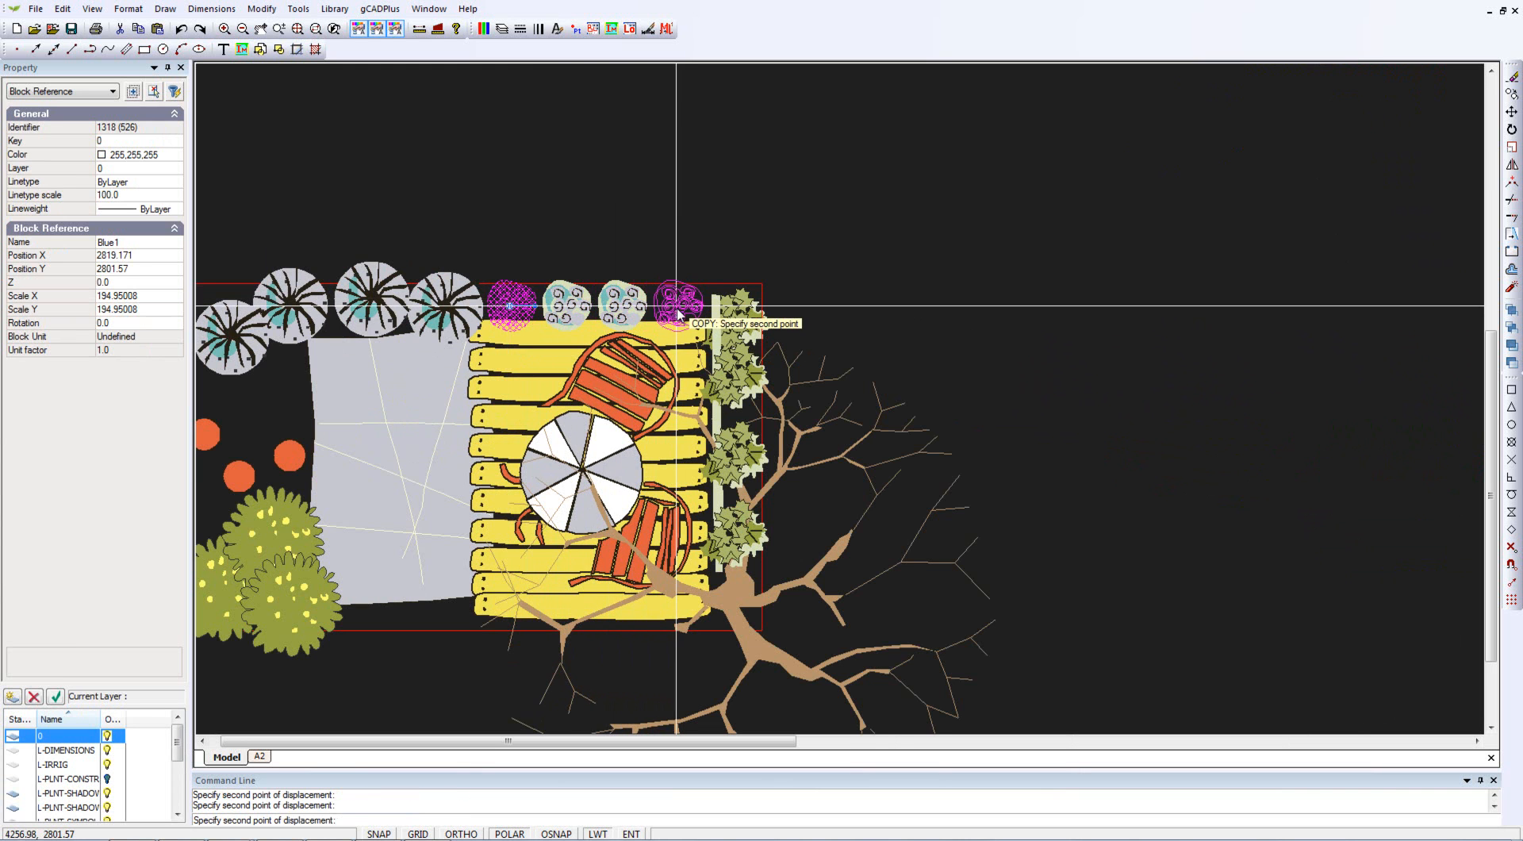
click(672, 309)
right_click(671, 306)
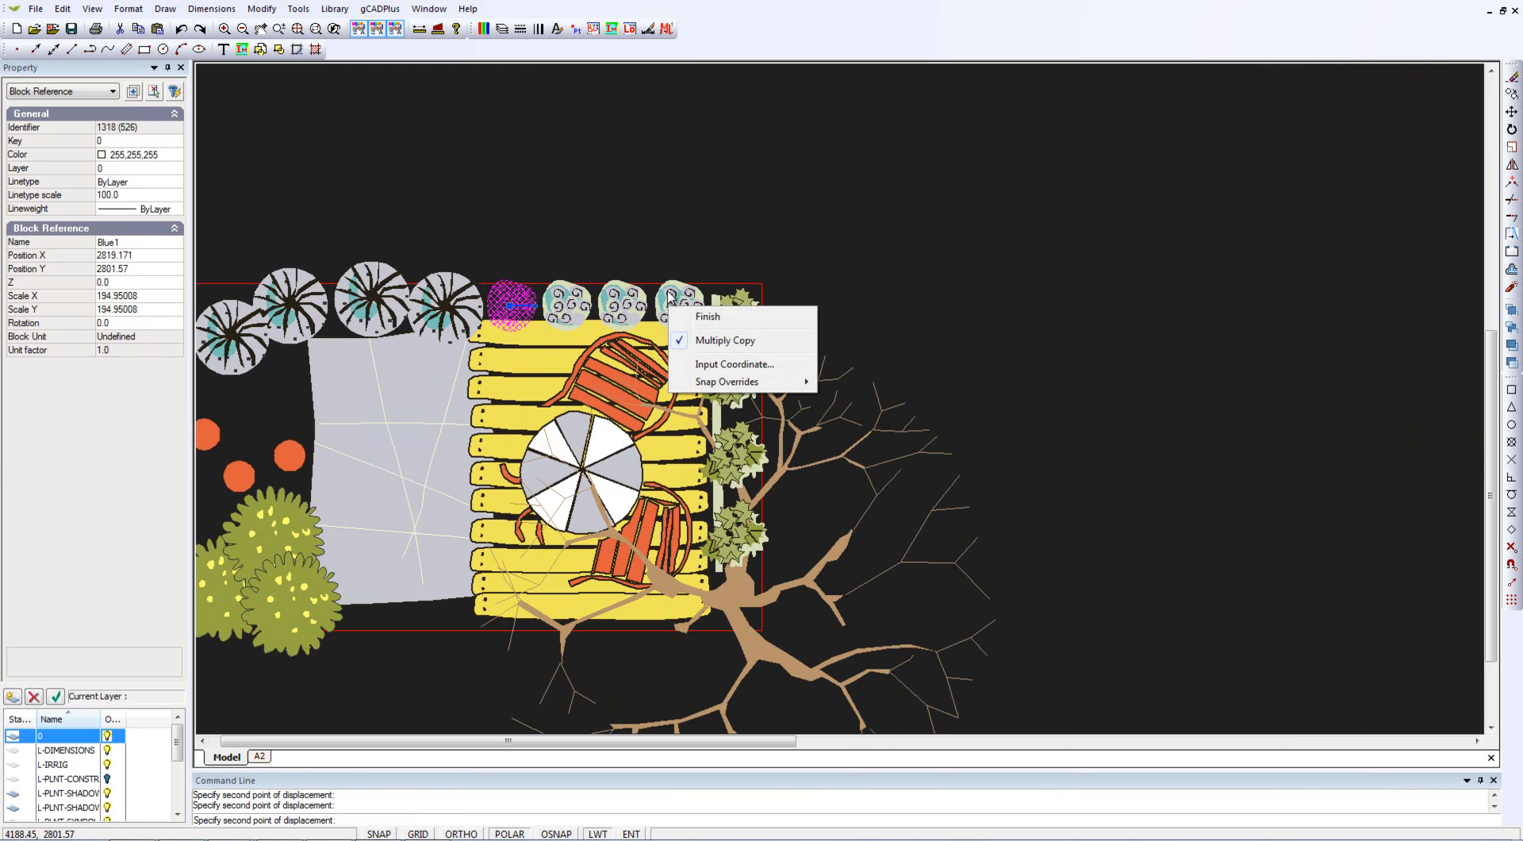
click(706, 316)
right_click(685, 194)
click(734, 216)
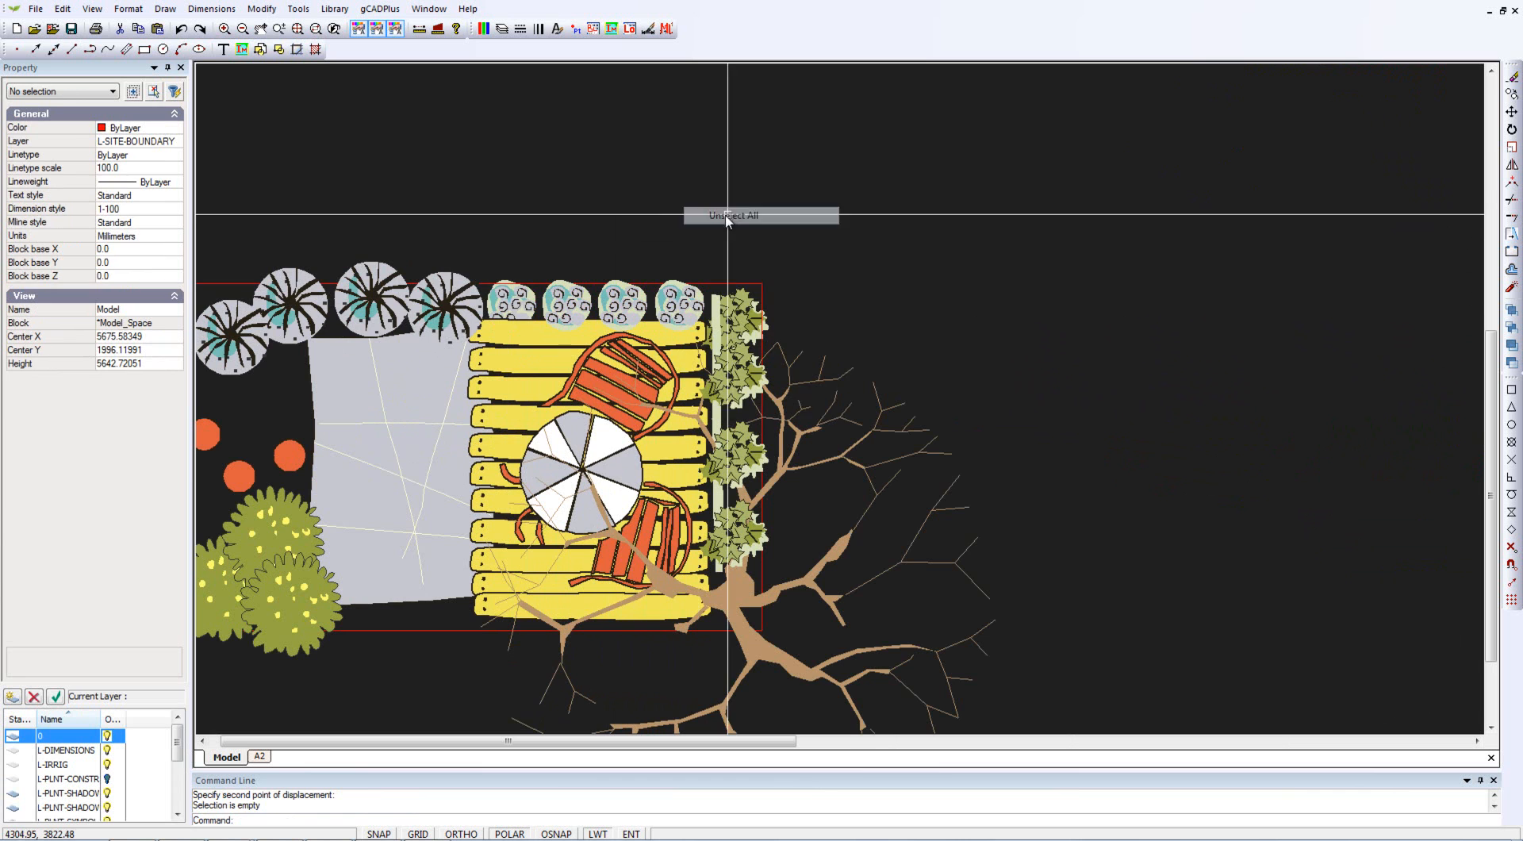
Copy the template's red Croton spp symbol three times along the paving's lower edge, between the green shrubs and the deck
scroll(452, 656, down, 1)
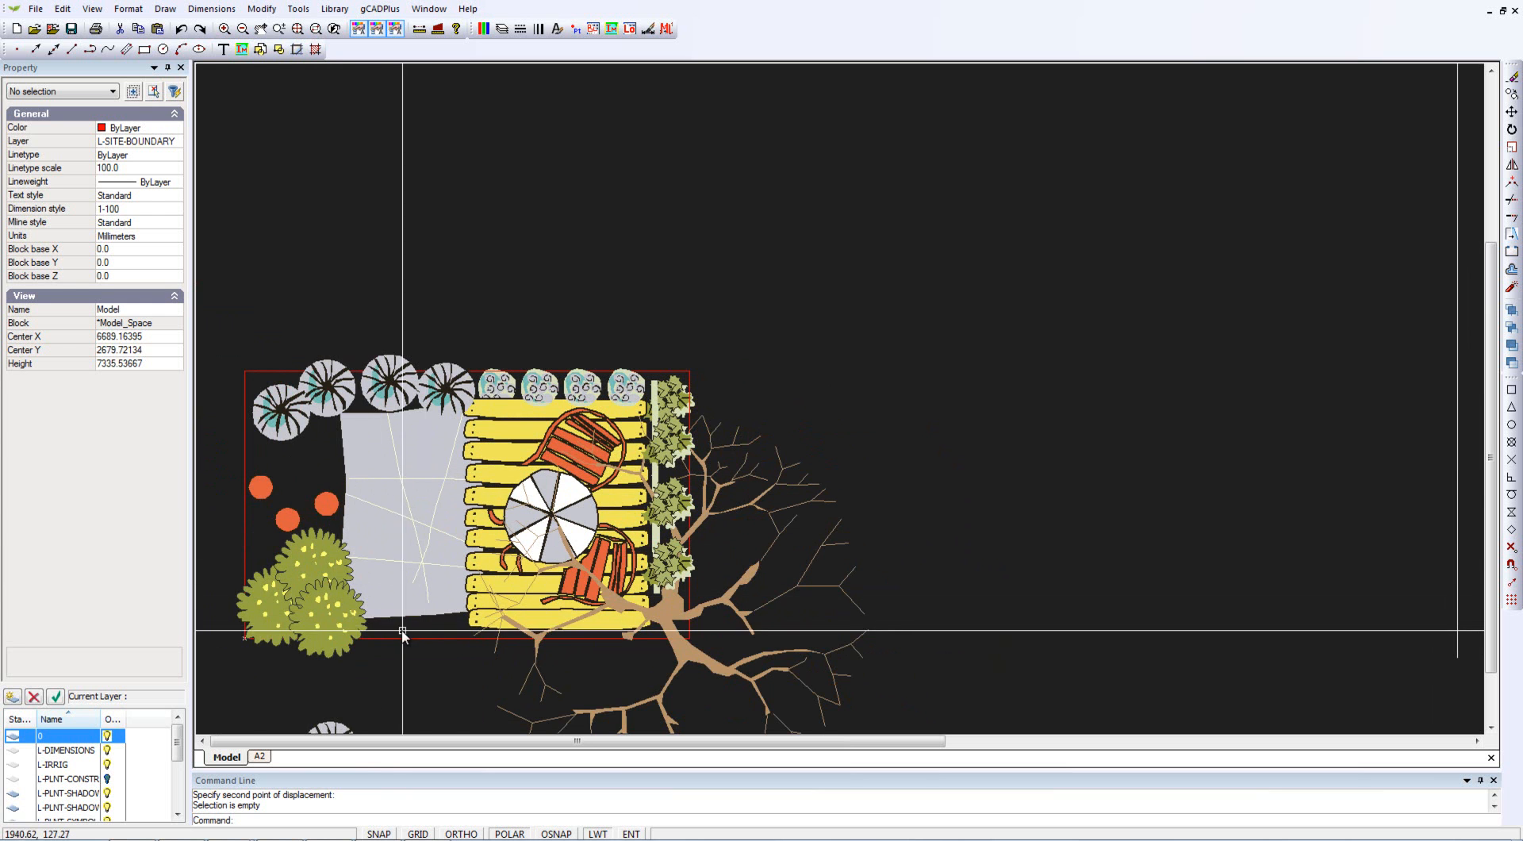
scroll(850, 482, down, 2)
middle_drag(1021, 497, 872, 386)
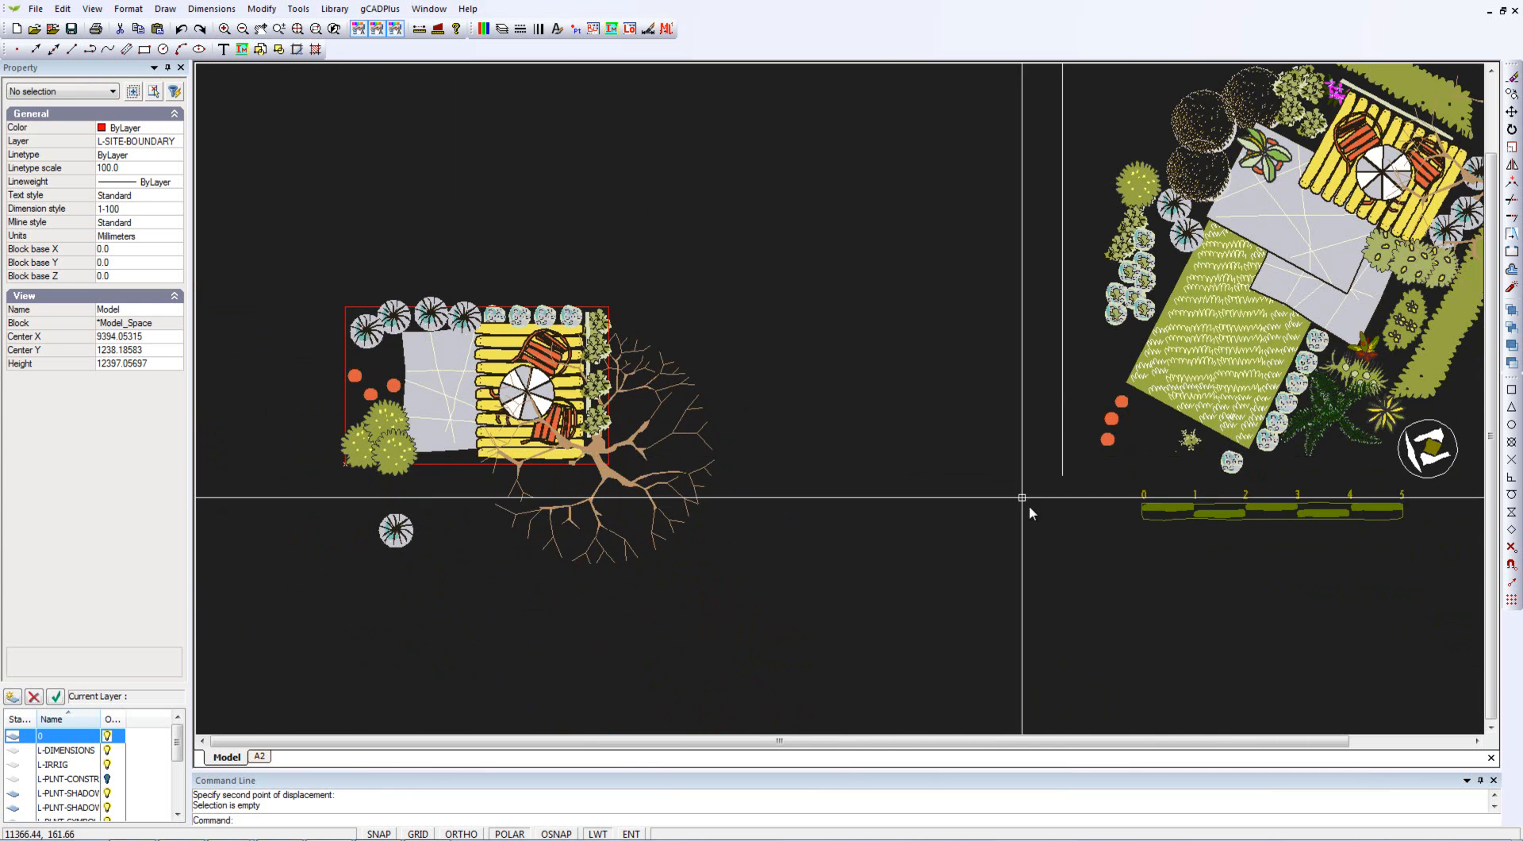
click(1369, 347)
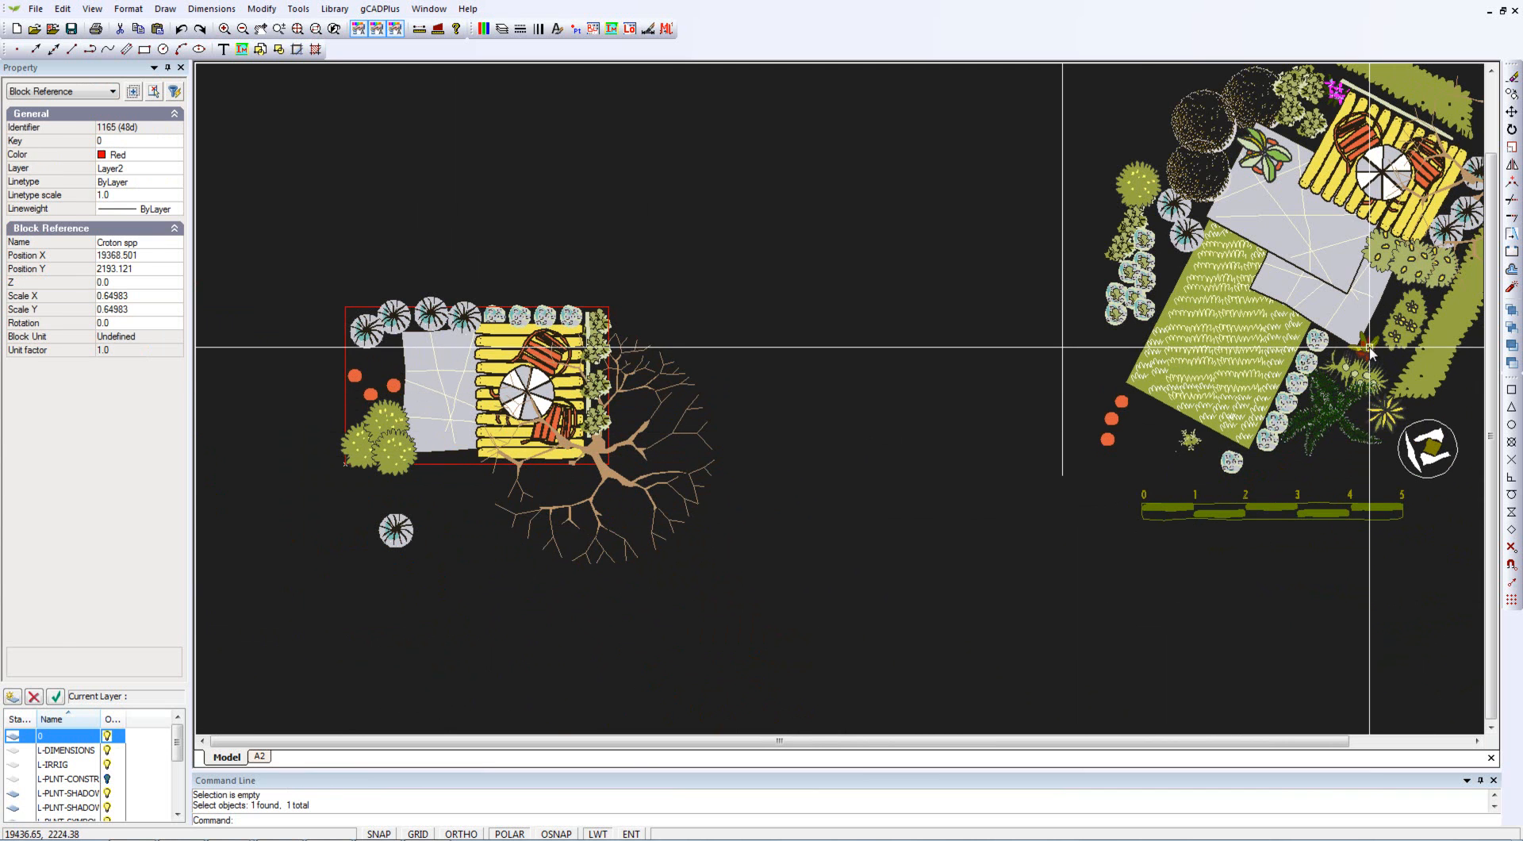
right_click(1366, 349)
click(1402, 401)
click(1365, 349)
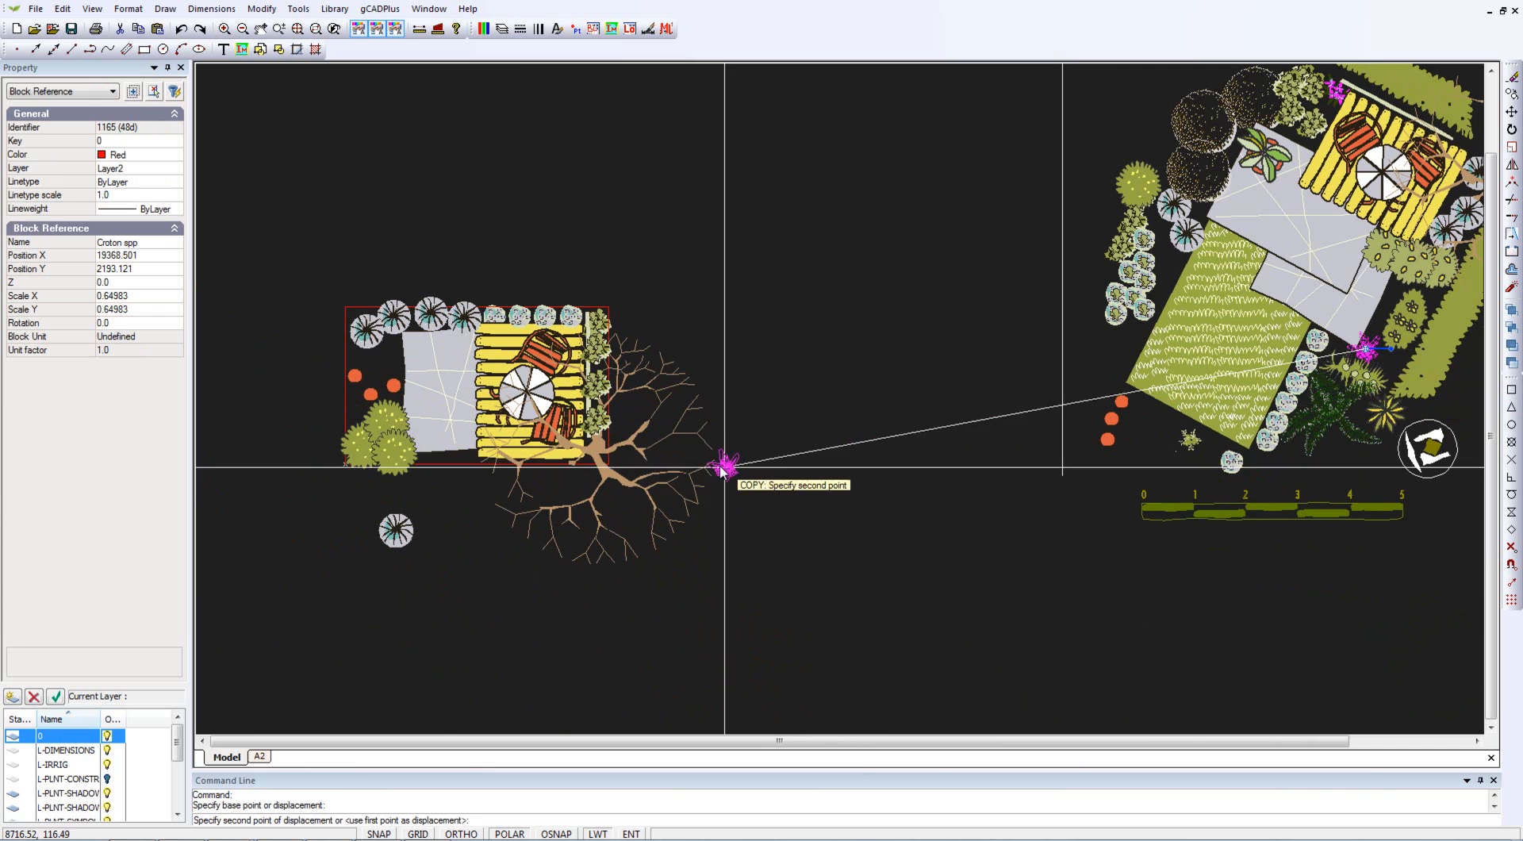
click(438, 455)
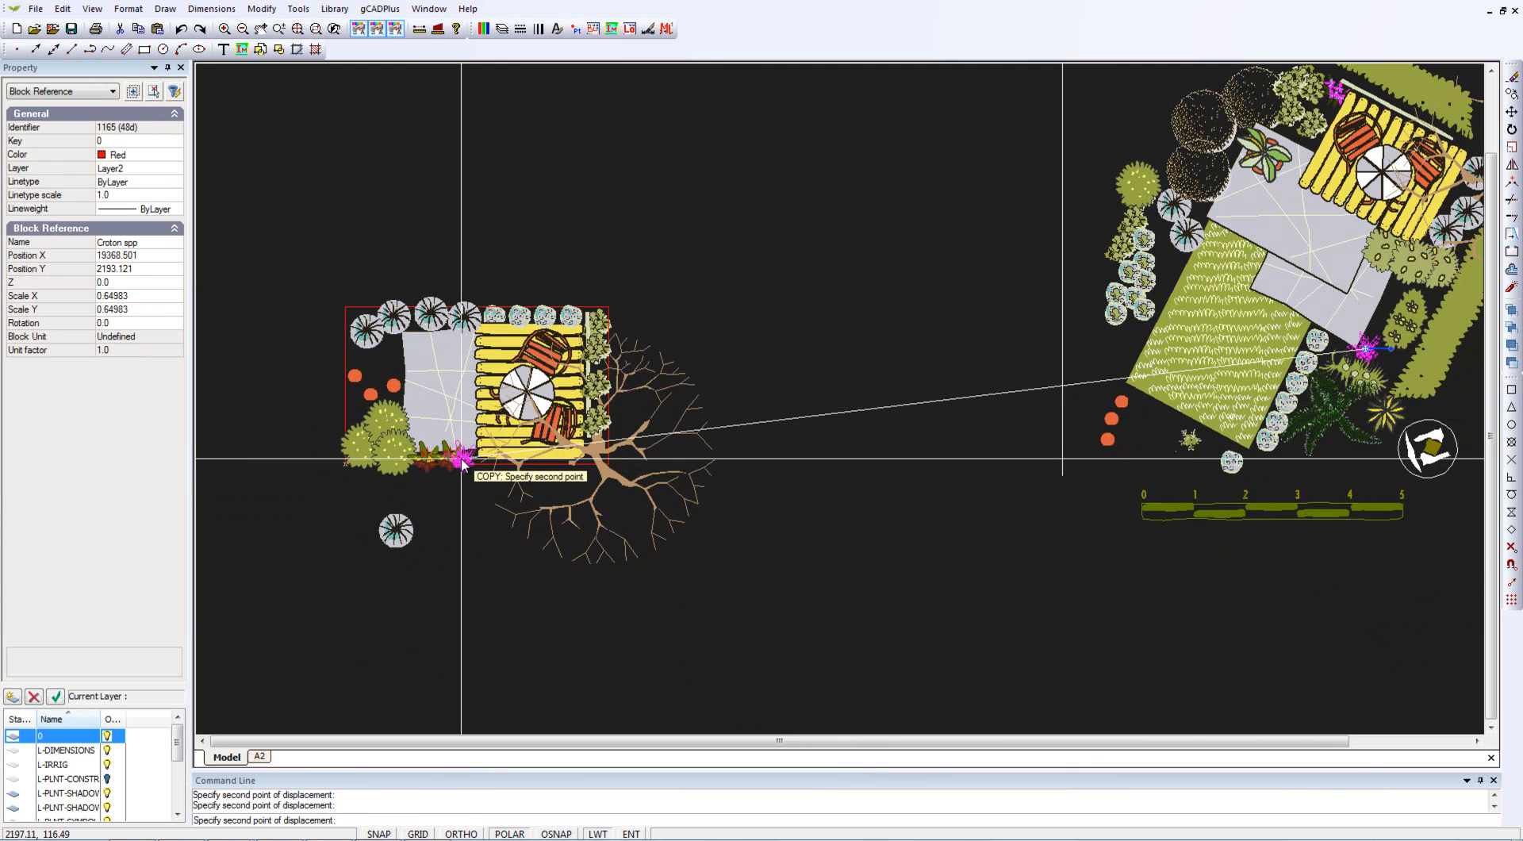
right_click(469, 457)
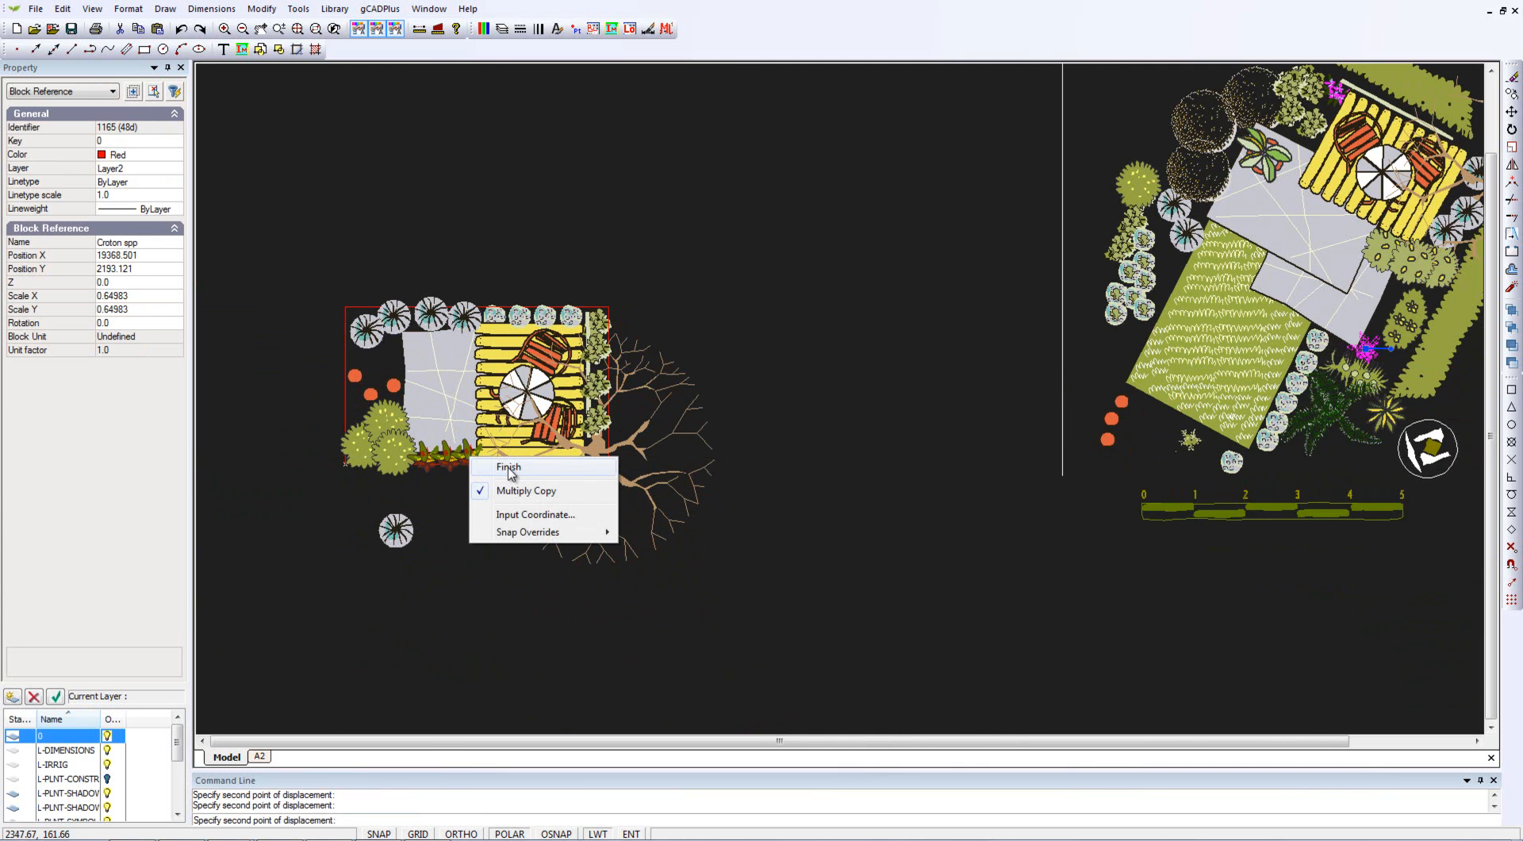
click(508, 467)
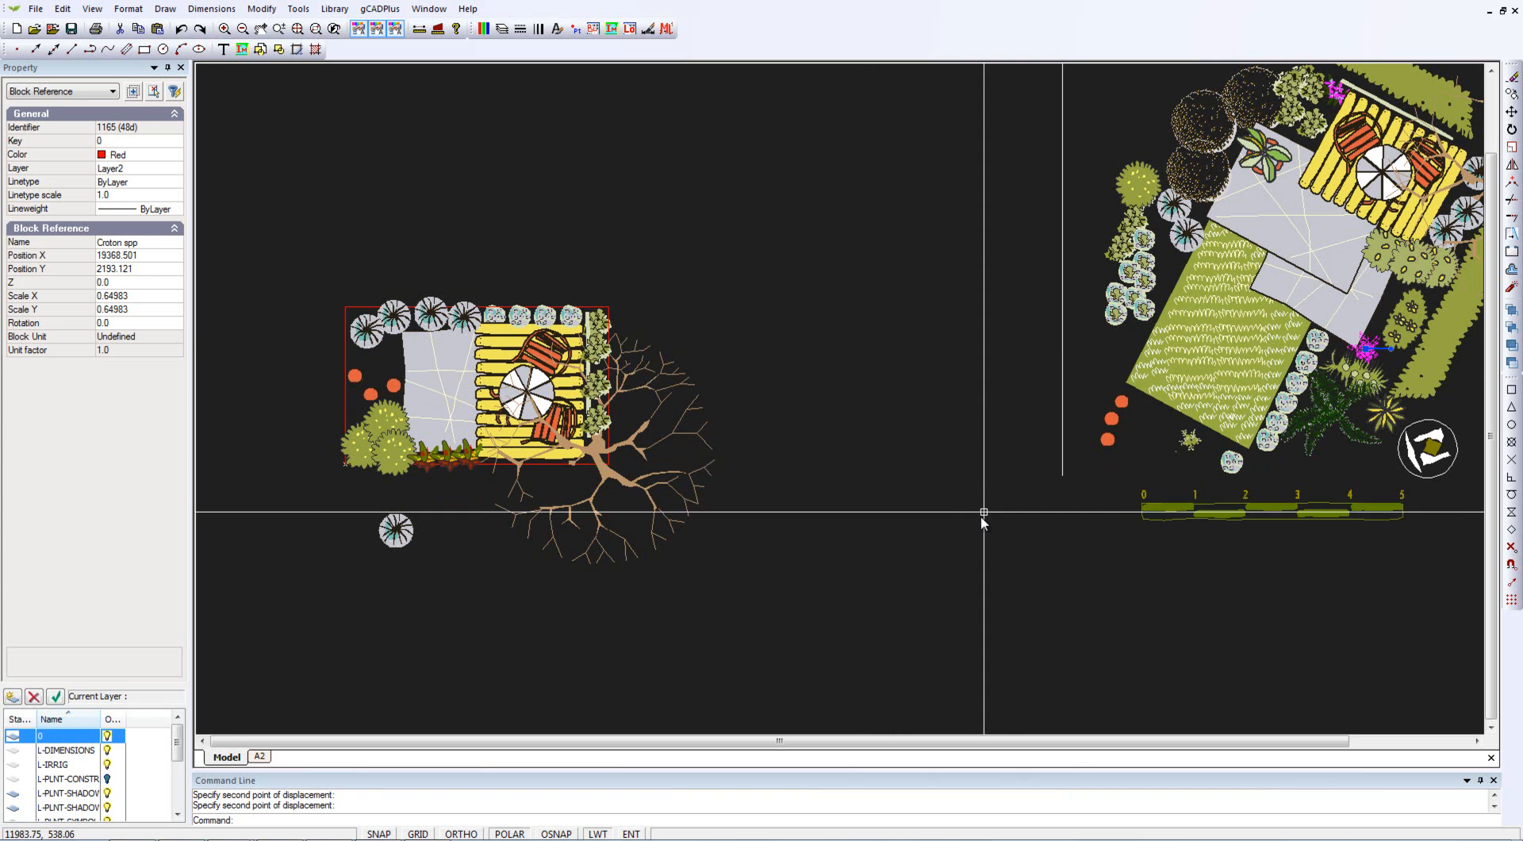
Copy the small green plant near the template lawn's bottom corner, with the selected croton, three times, placing the small plants above the orange circles
click(1190, 438)
right_click(1191, 446)
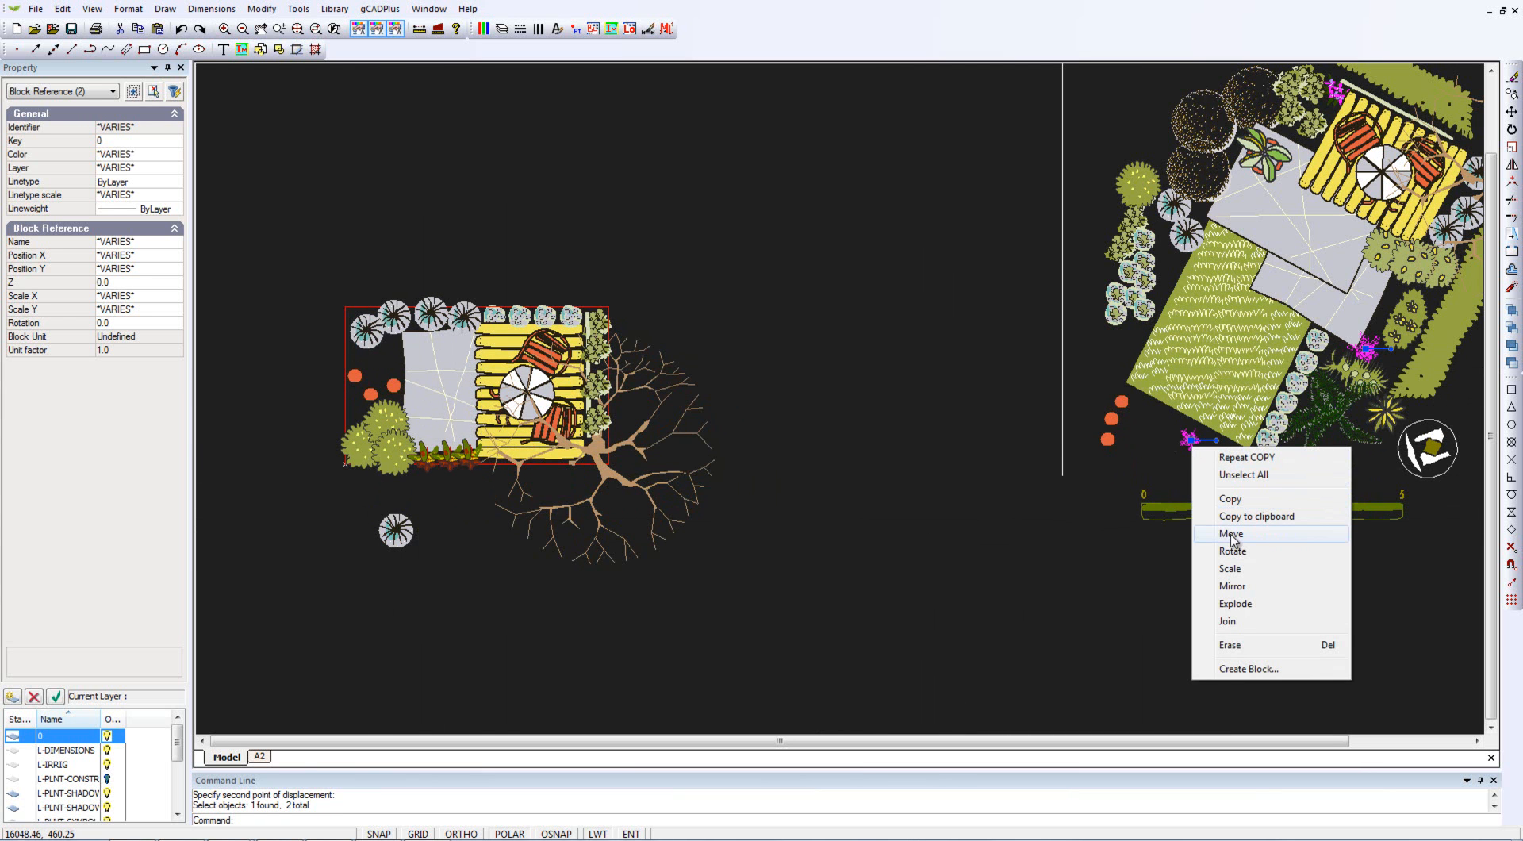
click(1231, 500)
click(1190, 440)
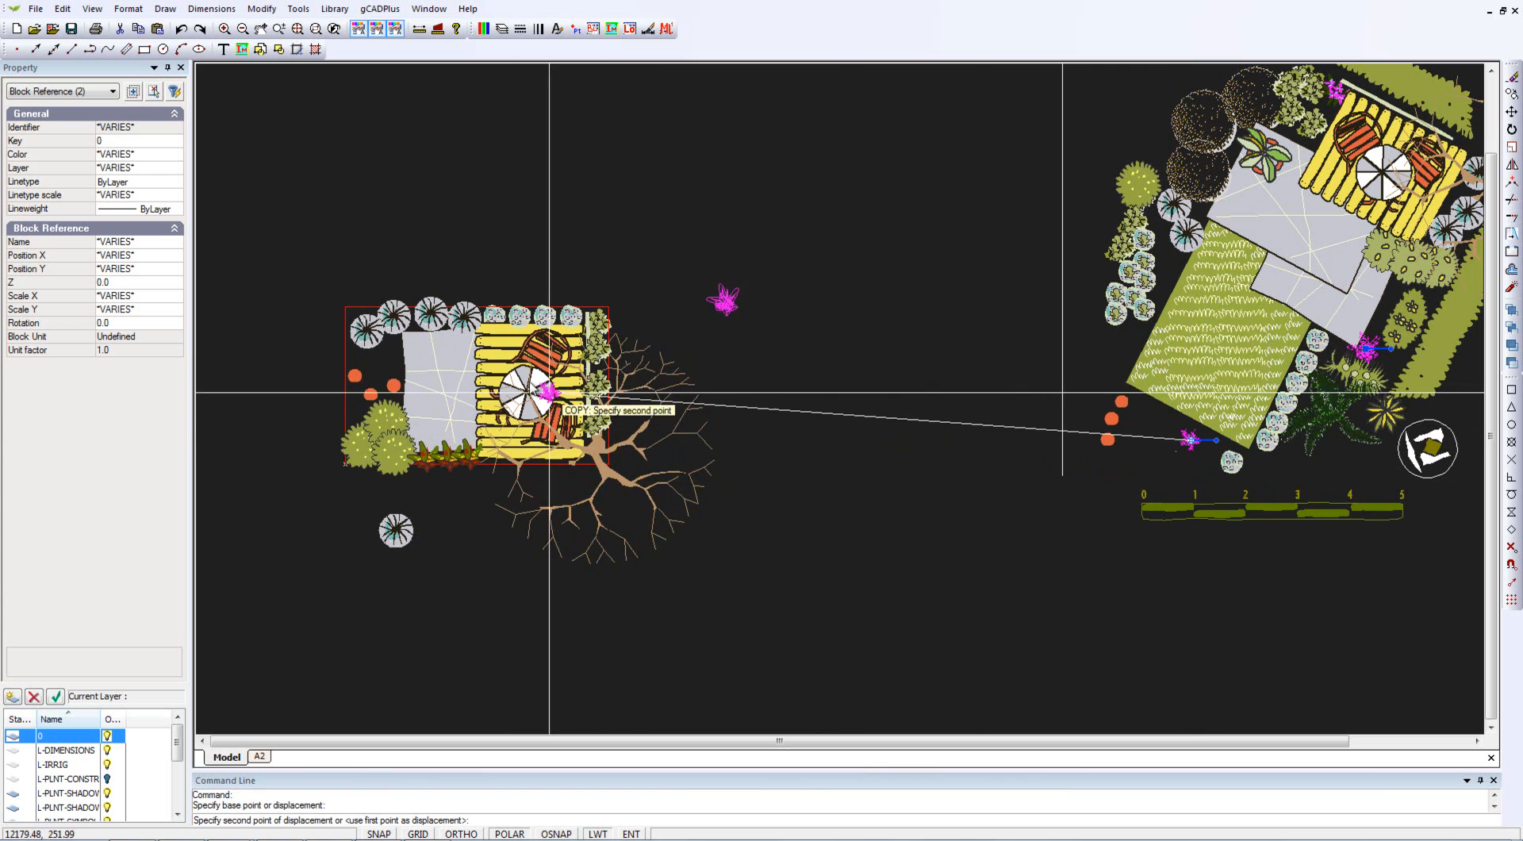
click(390, 355)
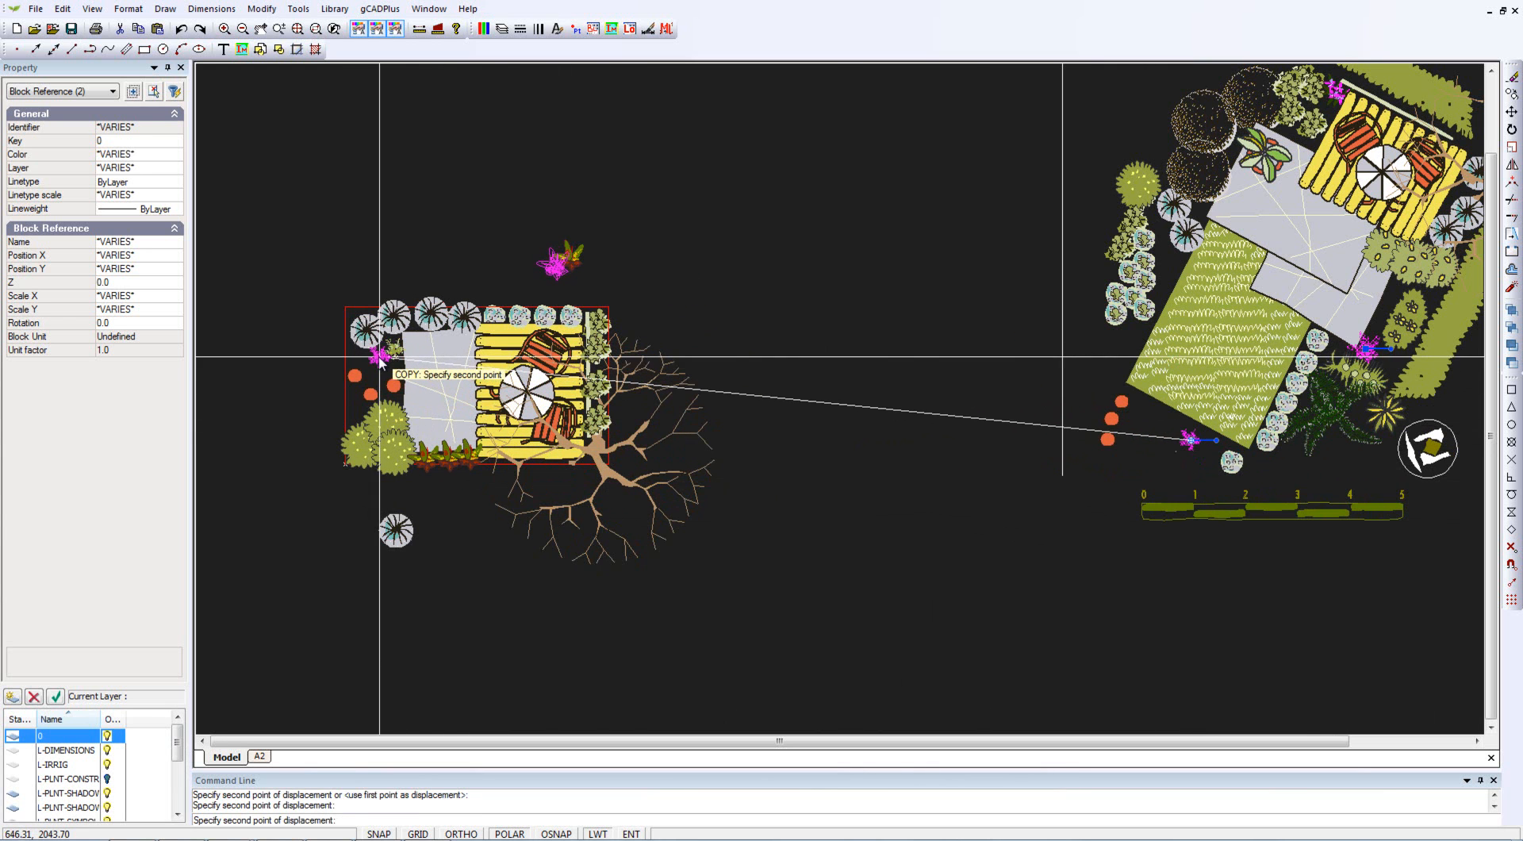
right_click(359, 358)
click(403, 367)
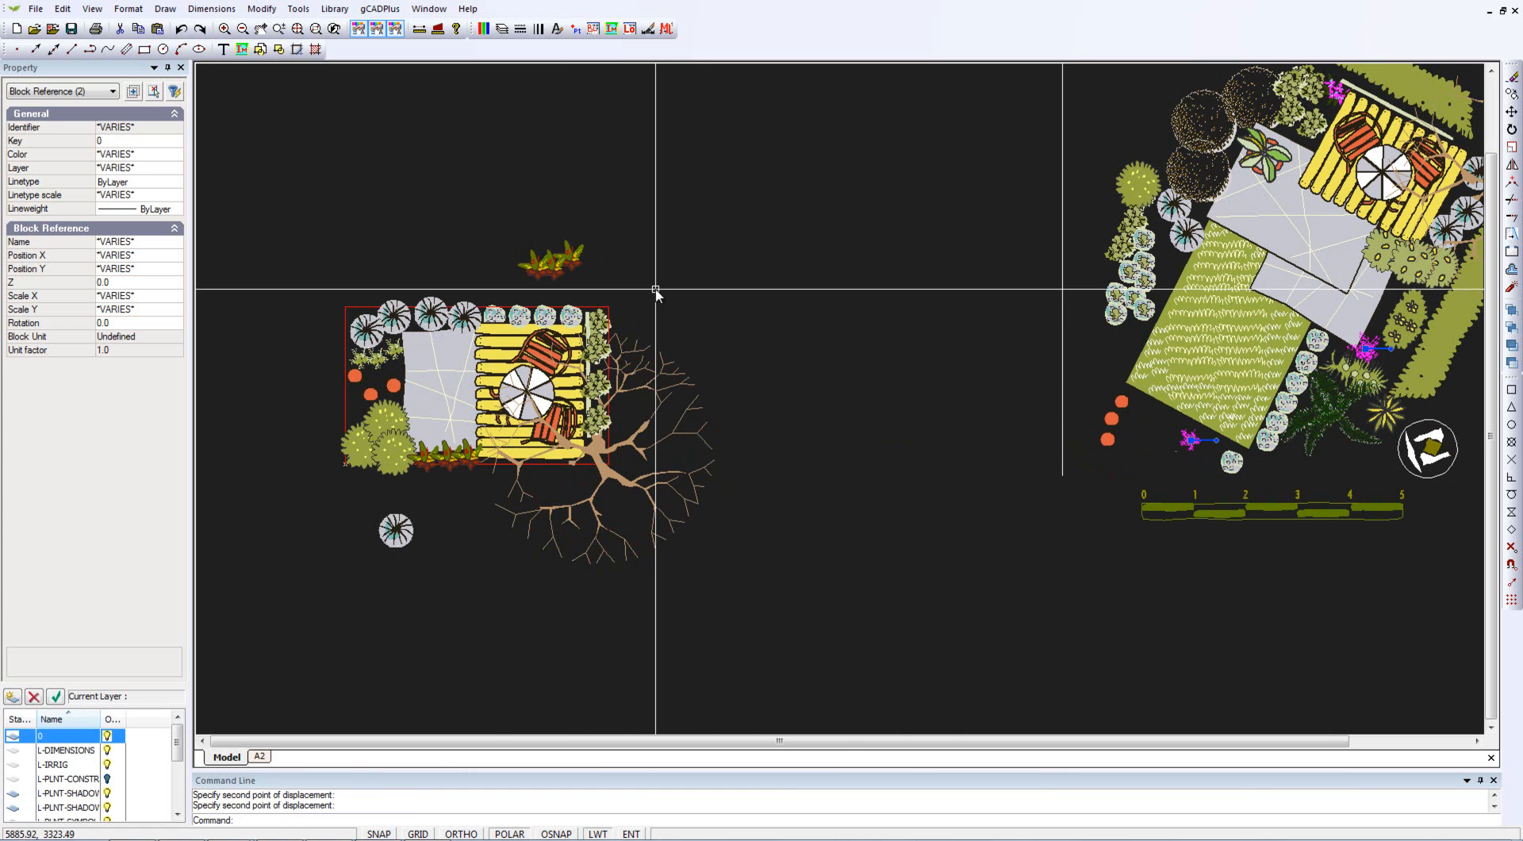
Erase the three stray croton copies above the boundary and the round blue-grey shrub below it, along with the two still-selected template plants
click(495, 220)
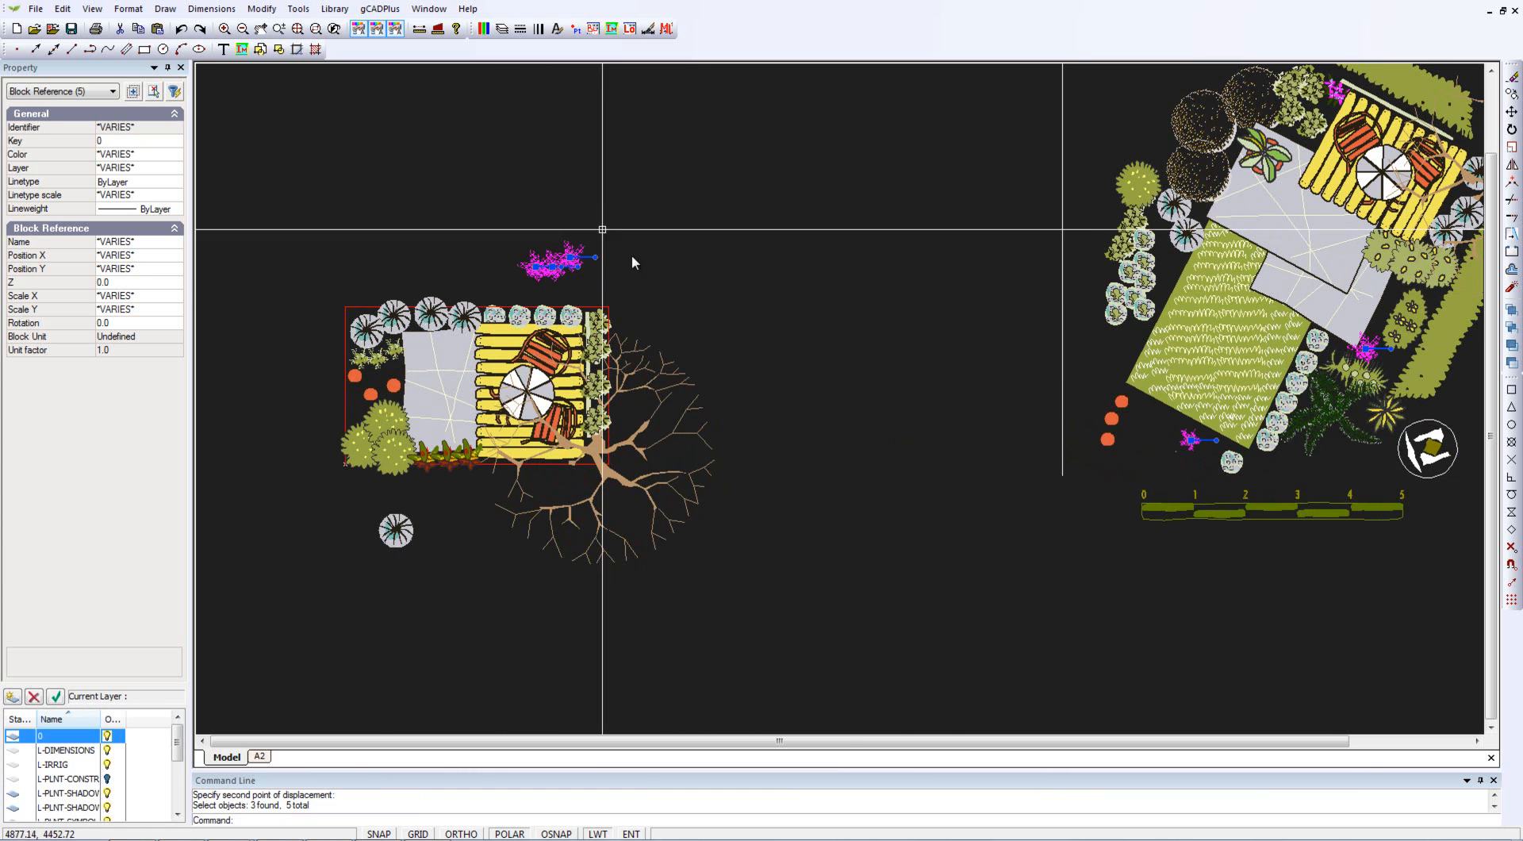
click(432, 596)
click(361, 506)
right_click(346, 516)
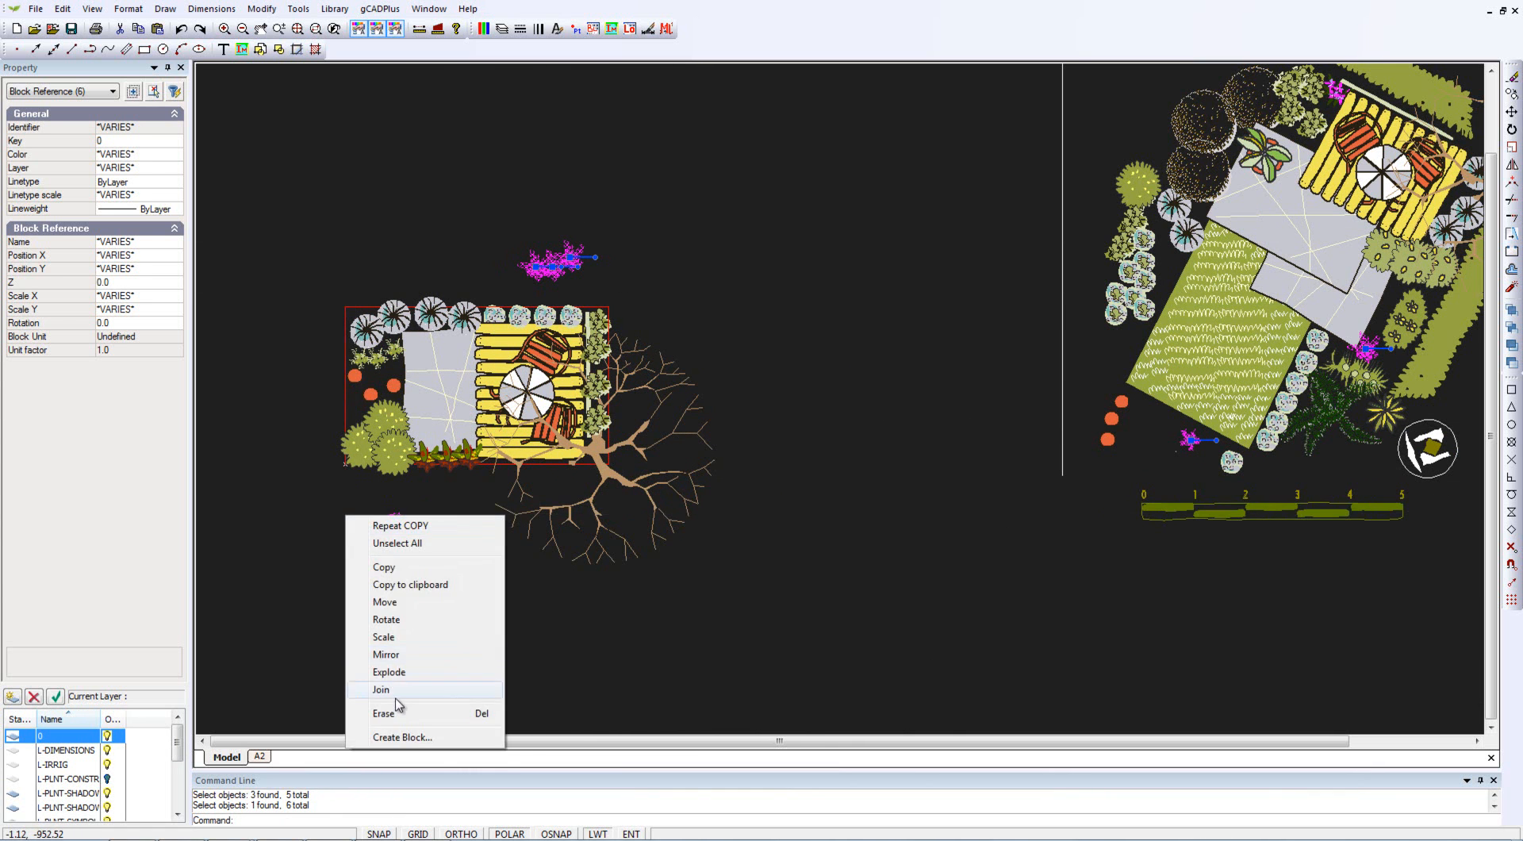
click(388, 714)
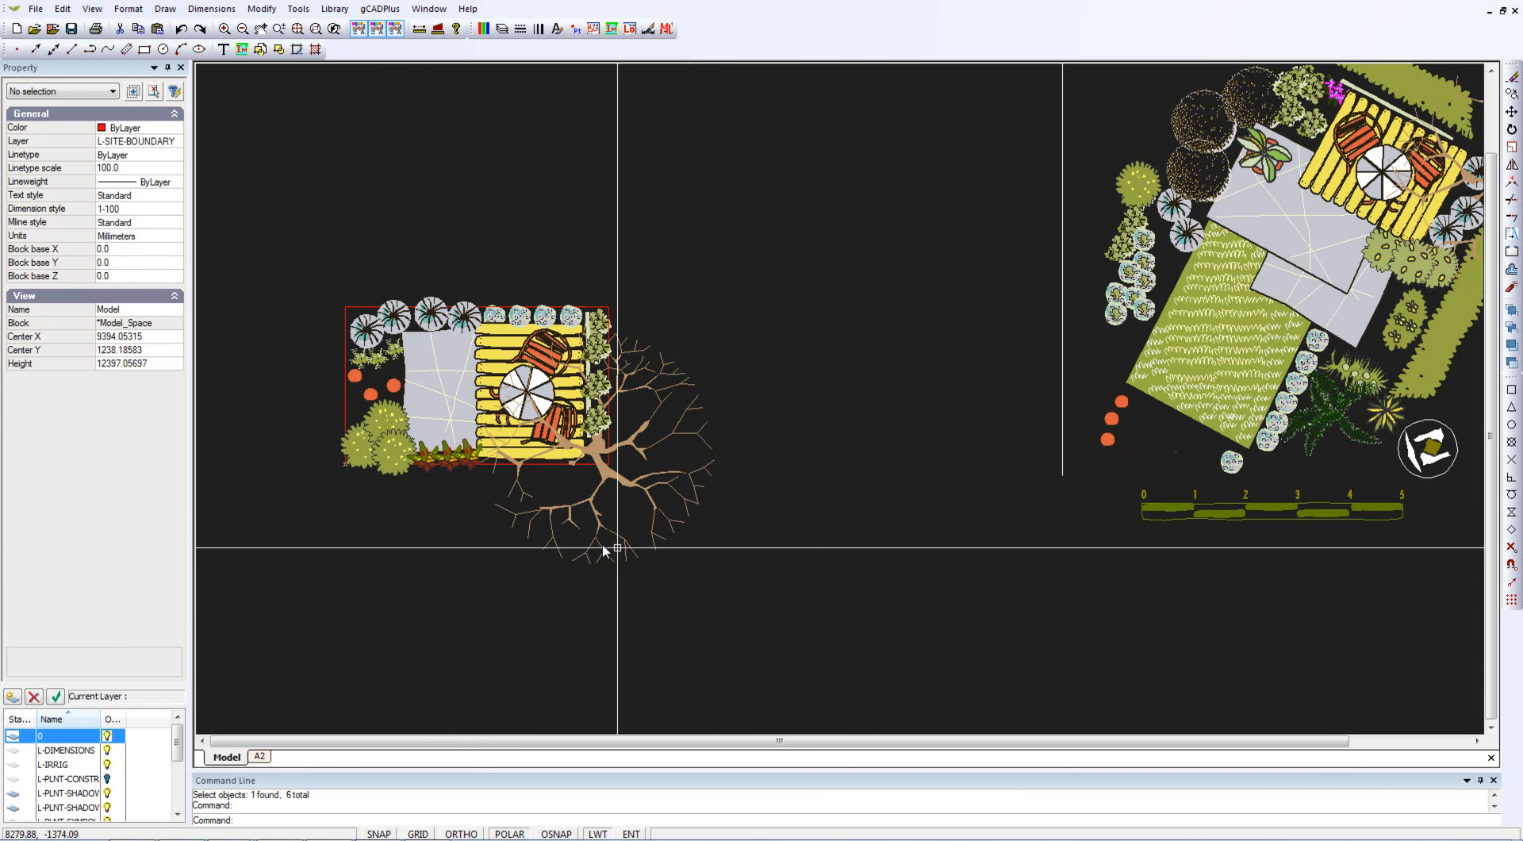
scroll(510, 409, up, 3)
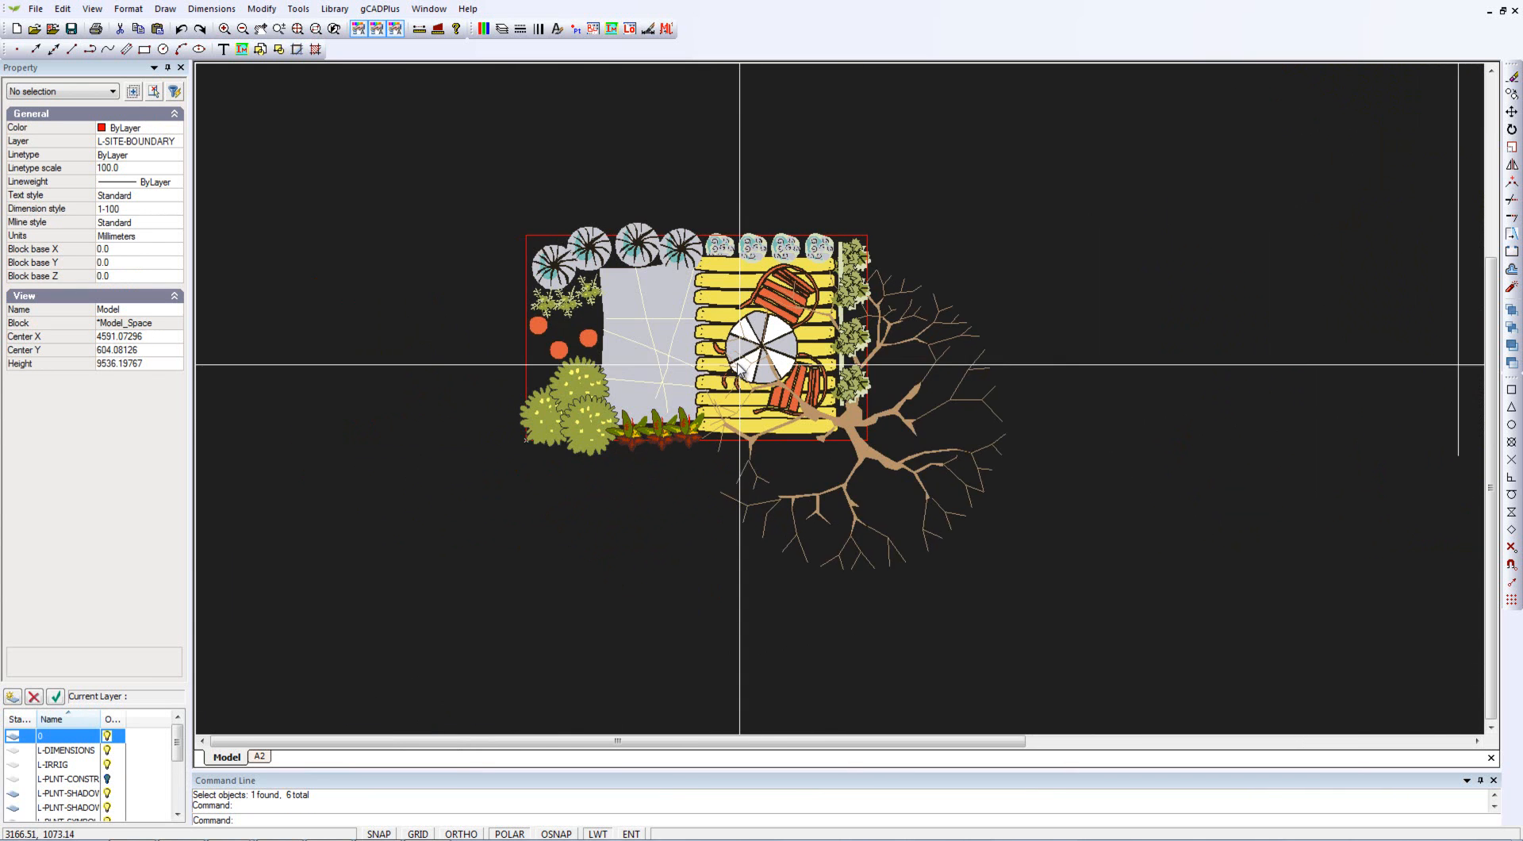